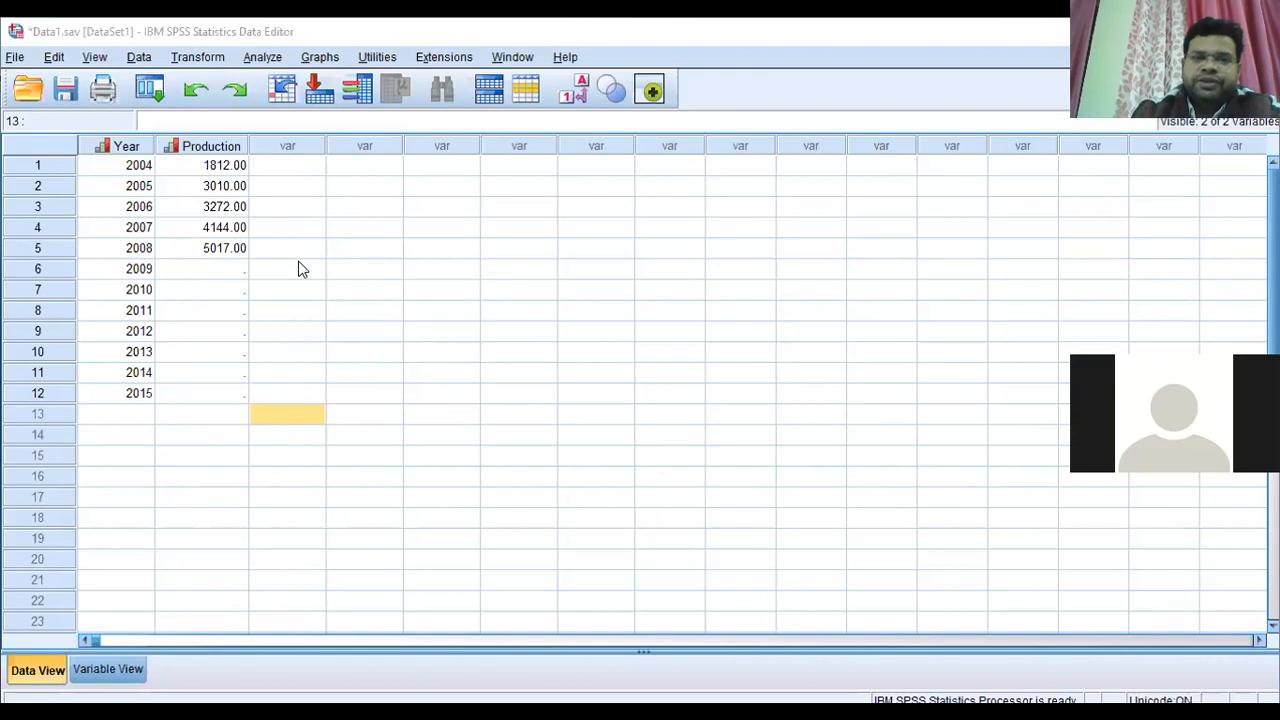
# Examine the Year and Production data, comparing the 2004 to 2008 records with the 2009 to 2015 rows
pyautogui.click(140, 270)
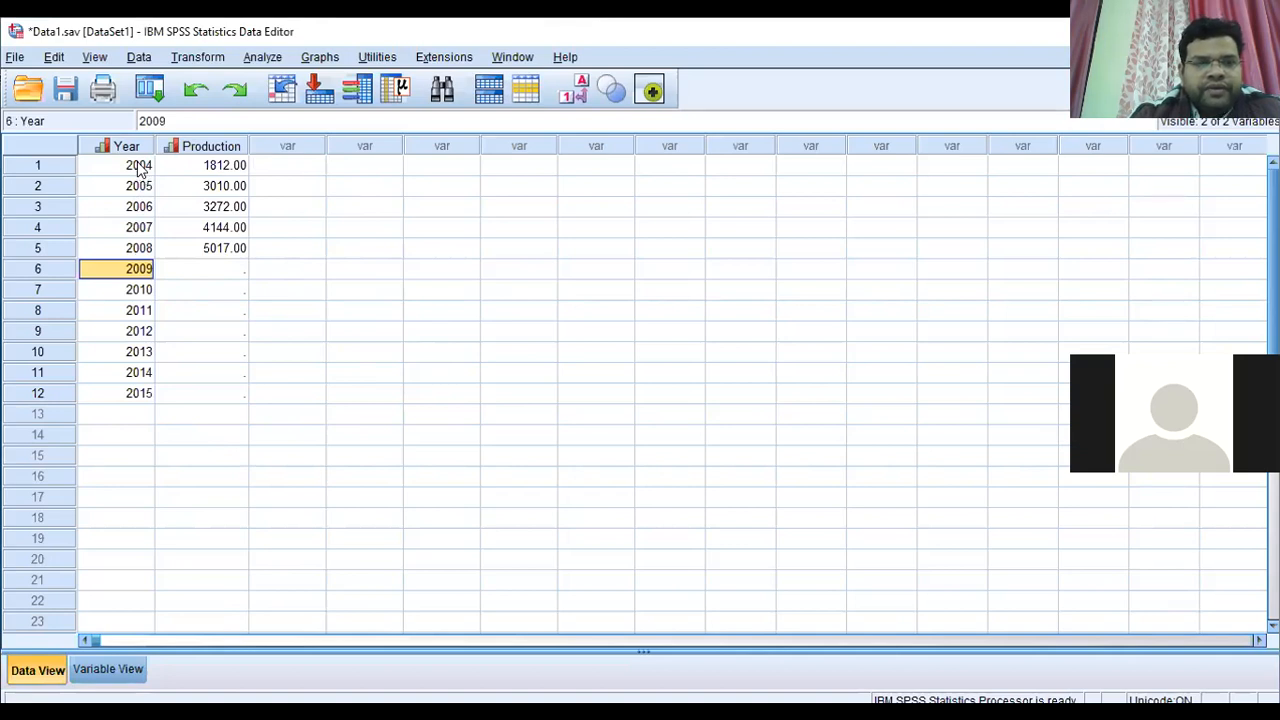
pyautogui.click(141, 168)
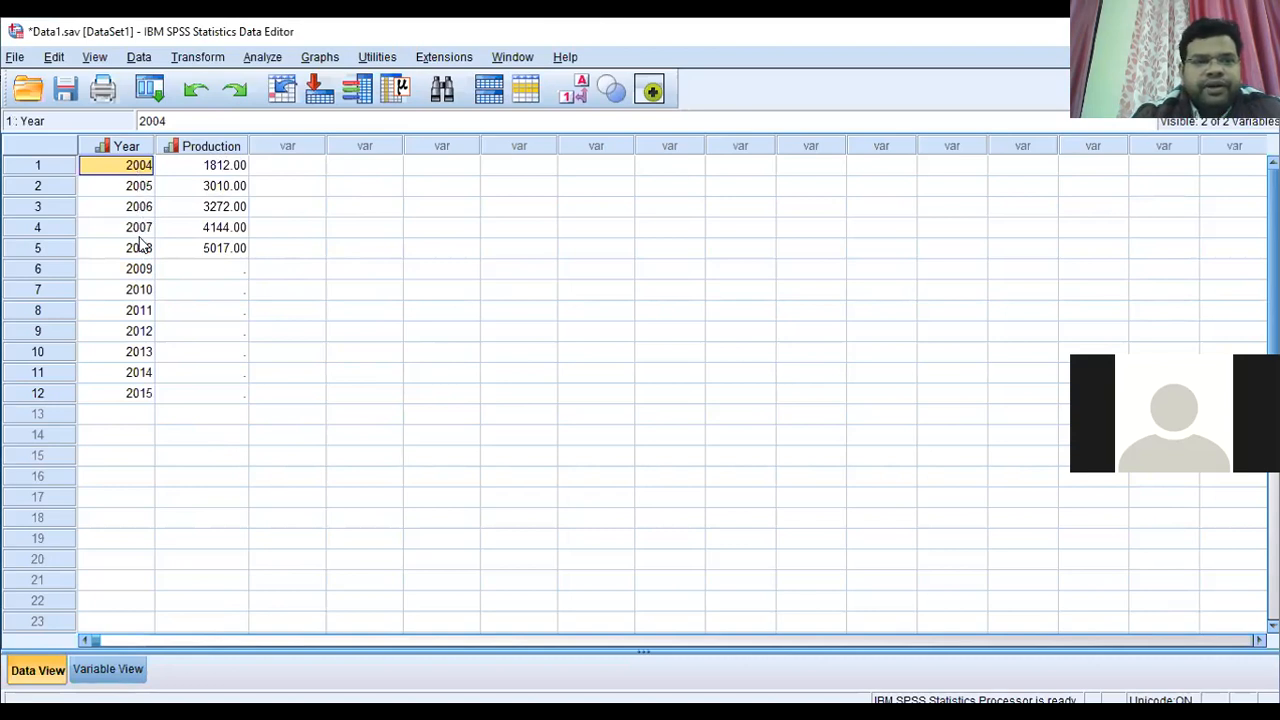
pyautogui.click(196, 166)
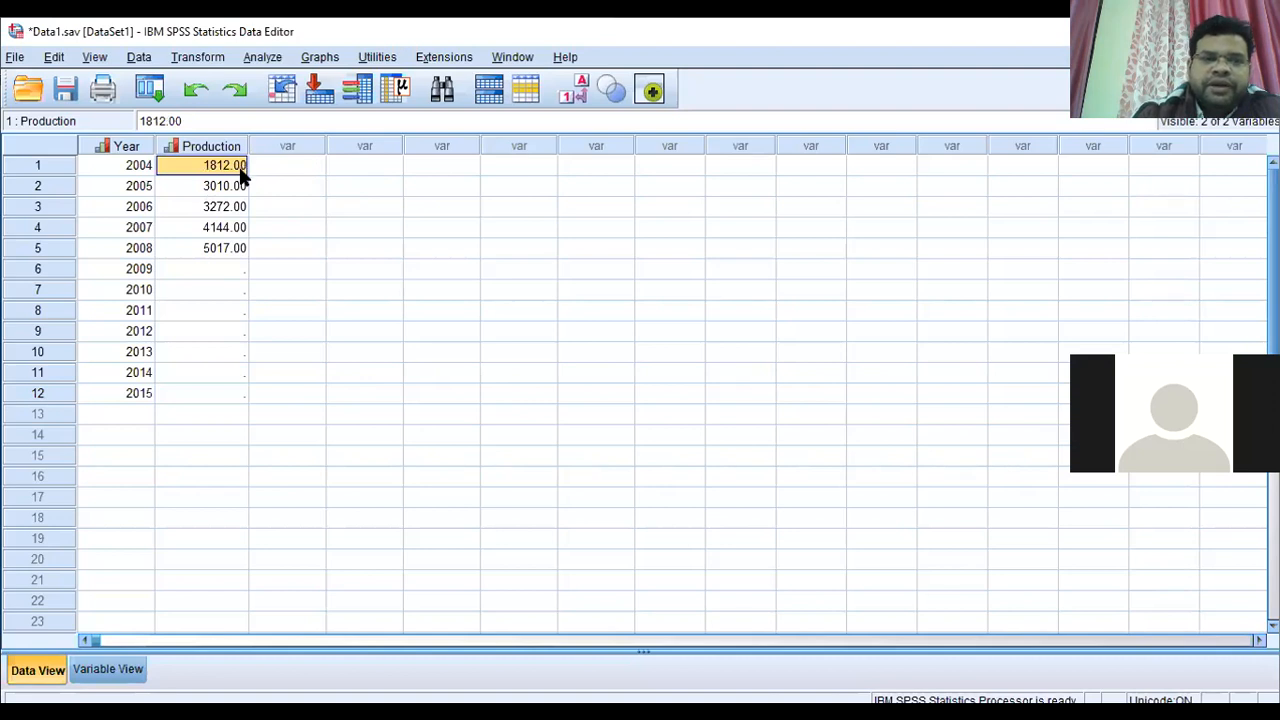
pyautogui.click(143, 252)
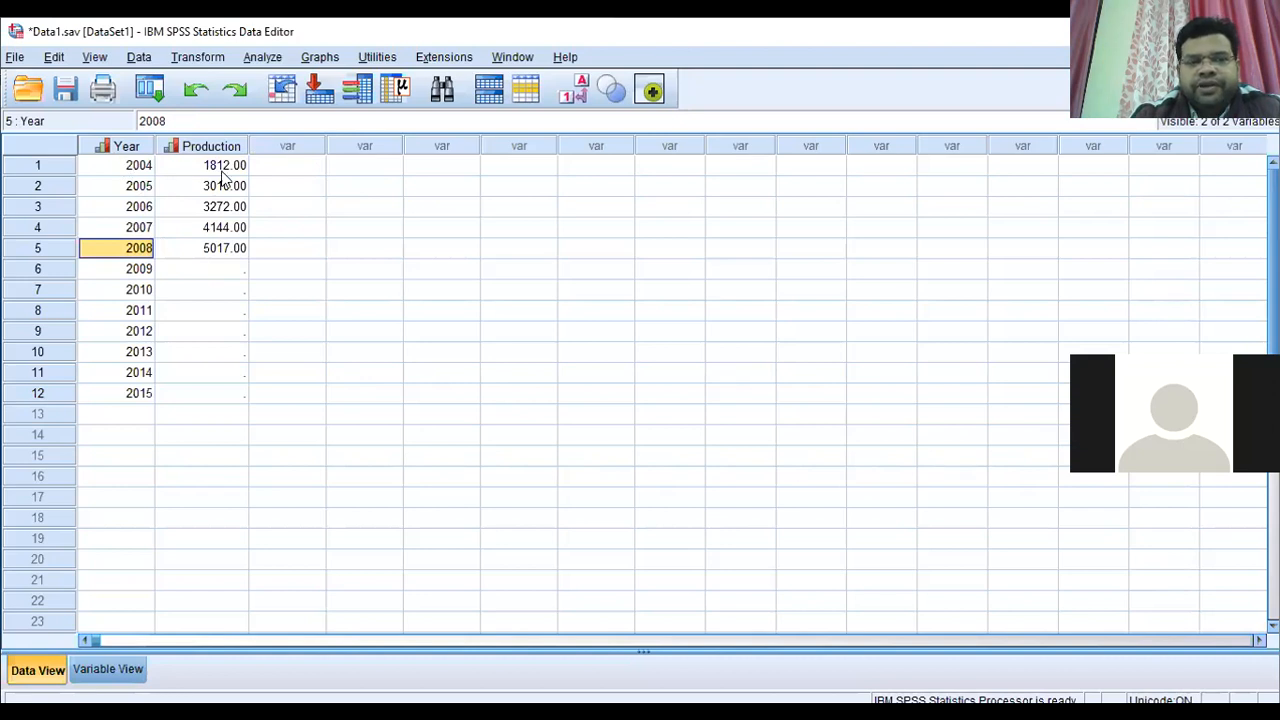
pyautogui.click(140, 275)
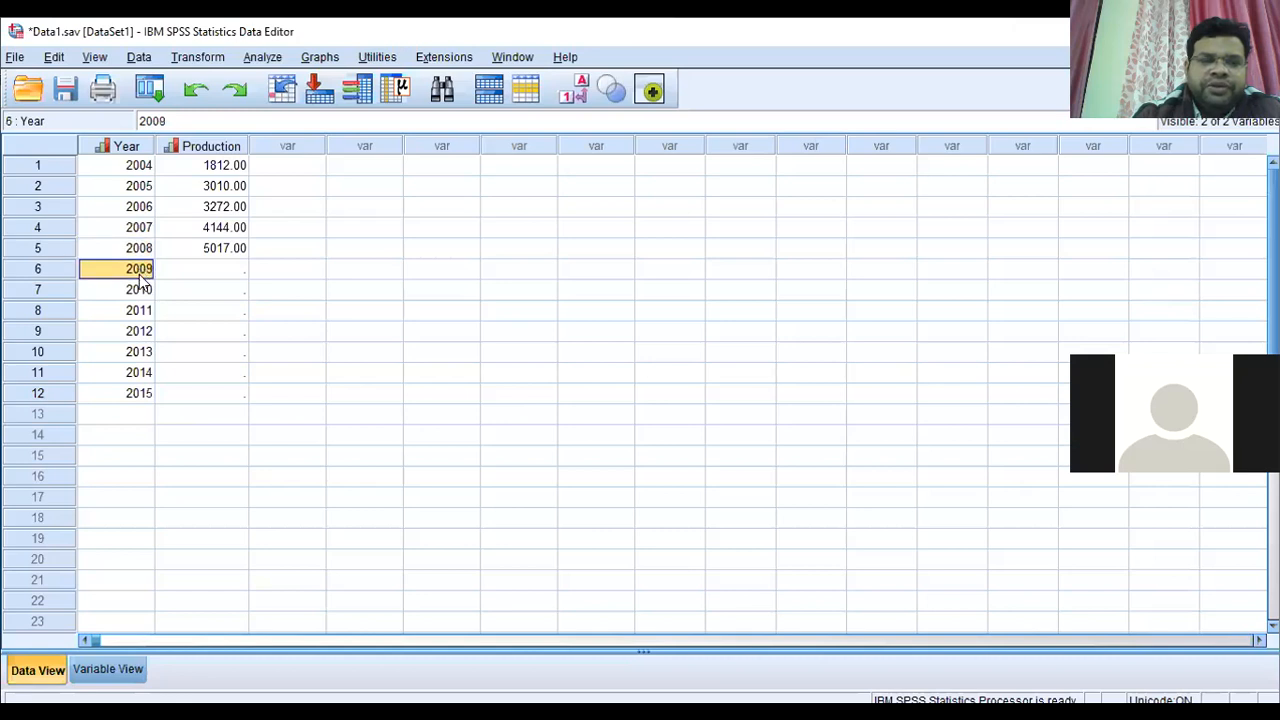
pyautogui.moveTo(140, 281); pyautogui.dragTo(123, 337)
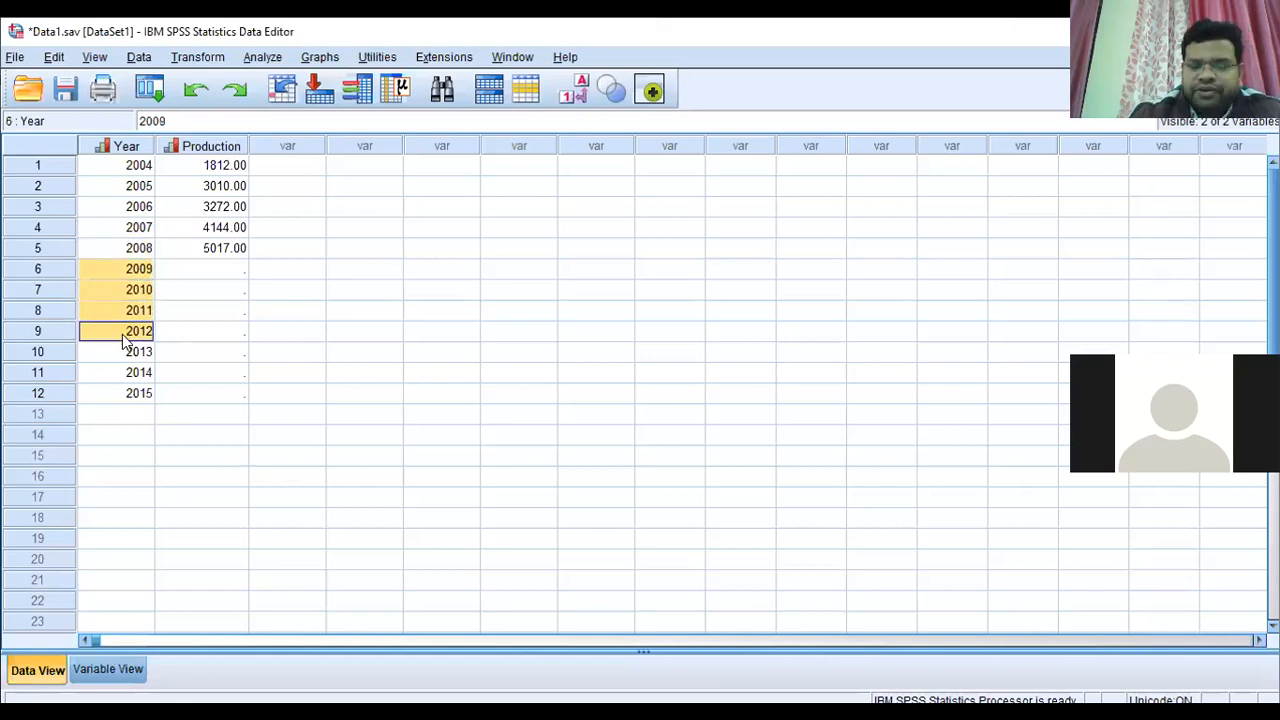
pyautogui.hotkey('shift', 'Down')
pyautogui.hotkey('shift', 'Down')
pyautogui.hotkey('shift', 'Down')
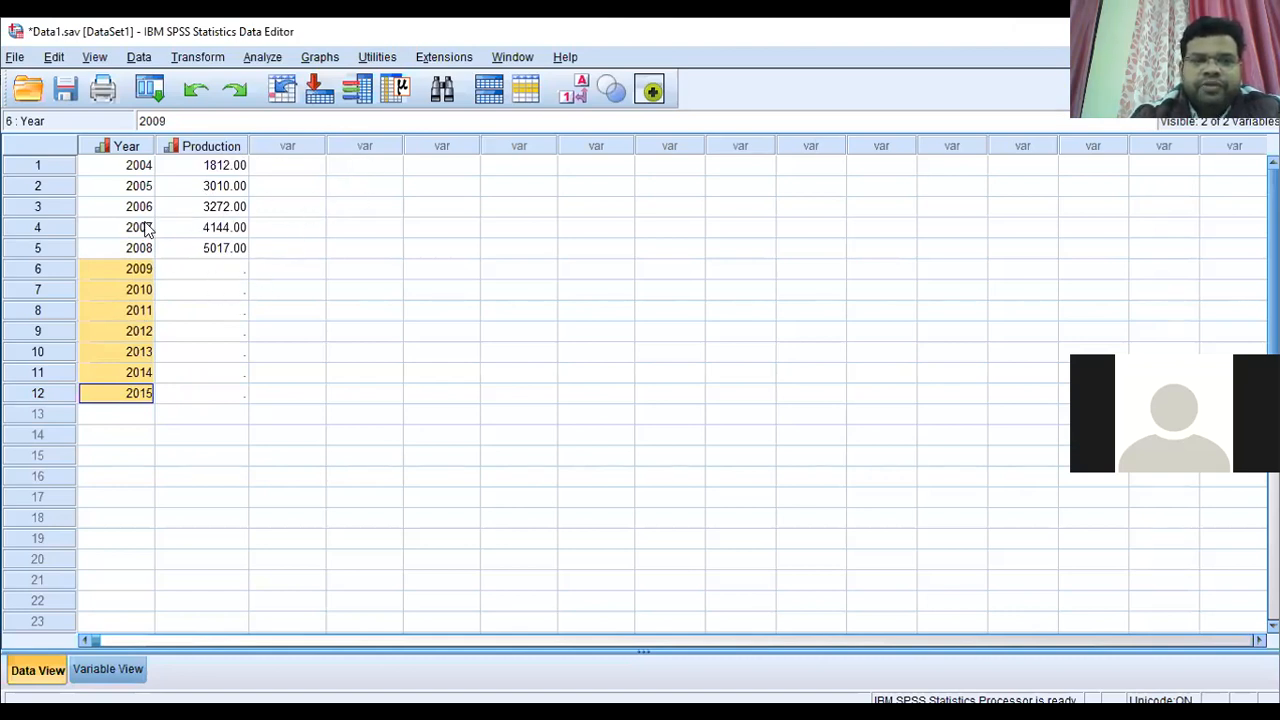
pyautogui.moveTo(140, 166); pyautogui.dragTo(220, 258)
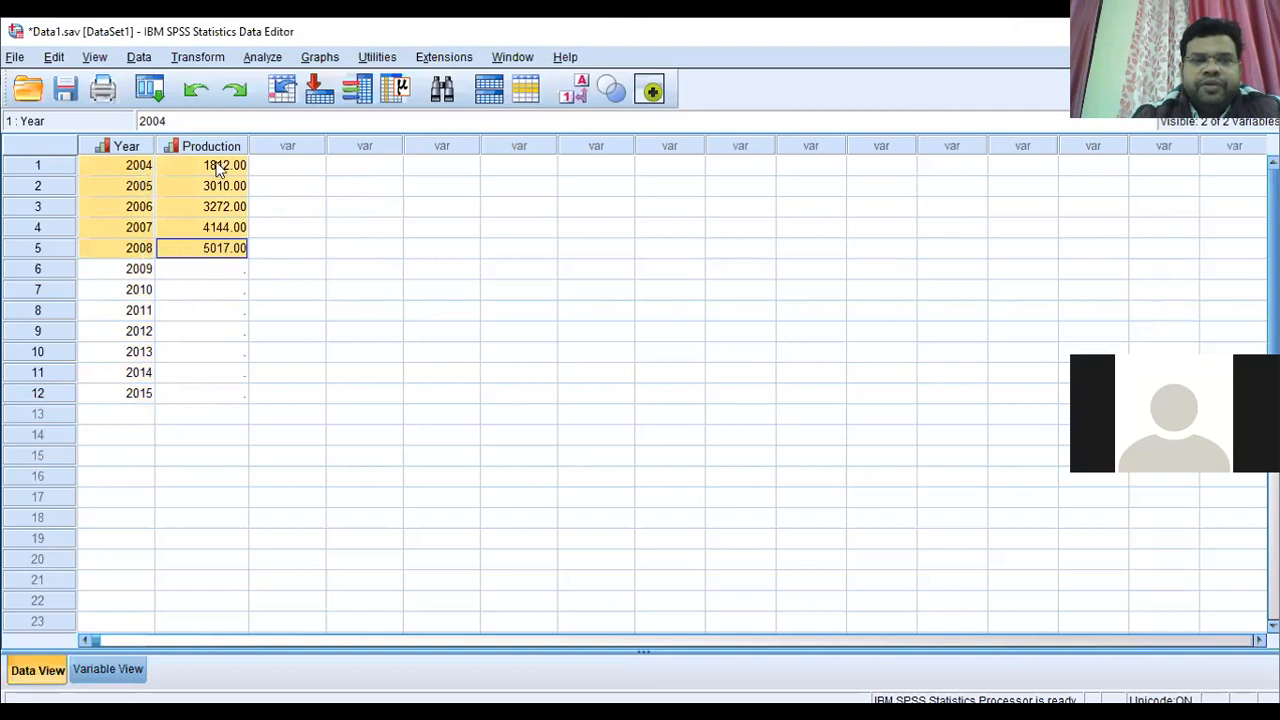
pyautogui.click(132, 270)
pyautogui.moveTo(130, 281); pyautogui.dragTo(126, 342)
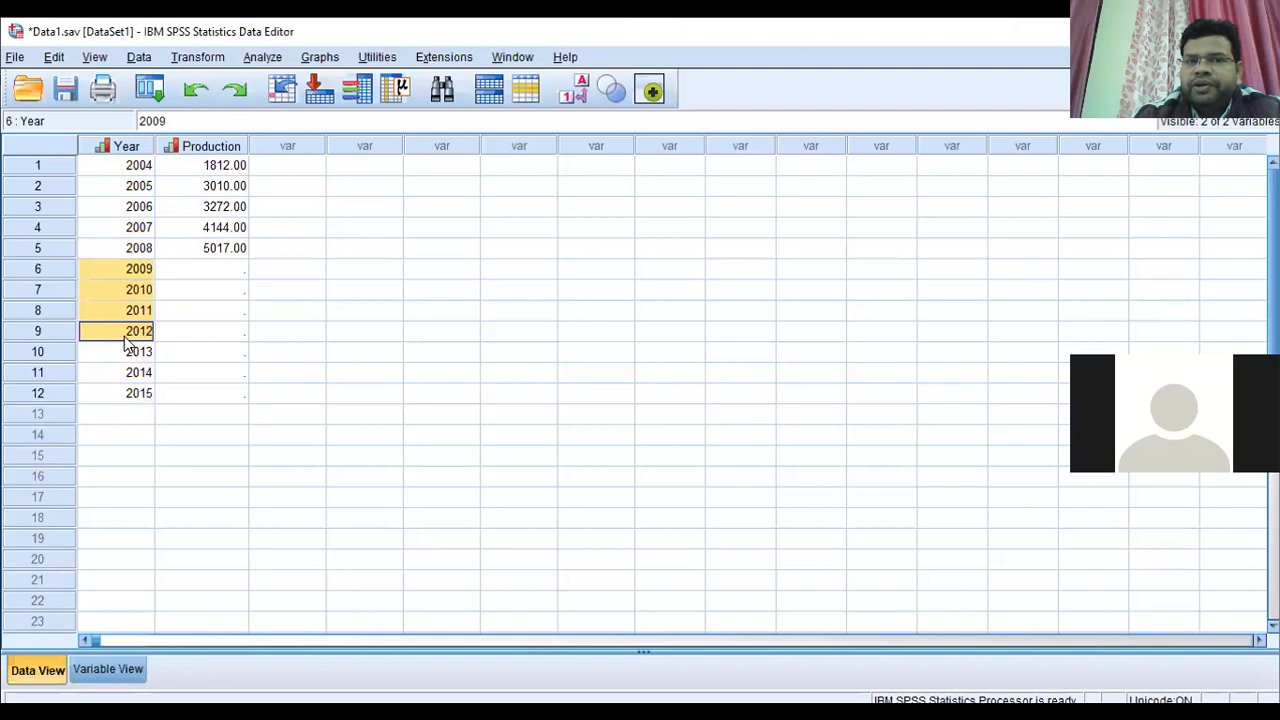
pyautogui.click(406, 311)
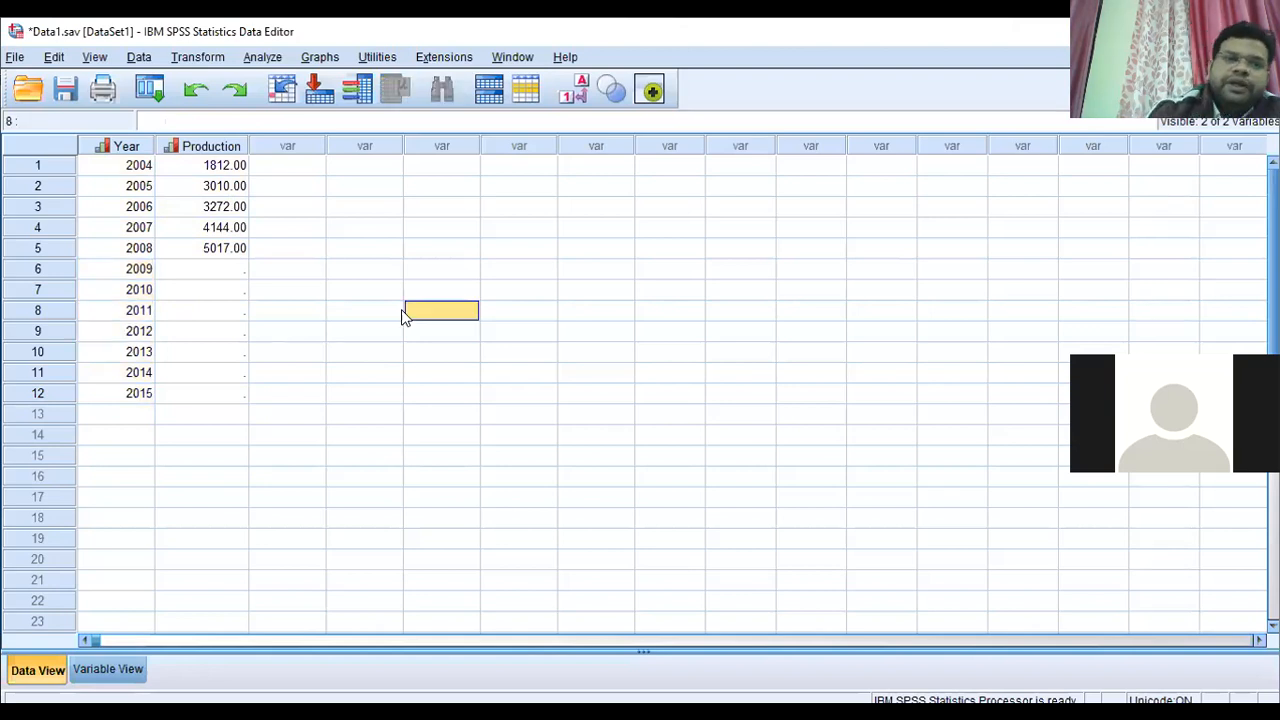
pyautogui.click(437, 207)
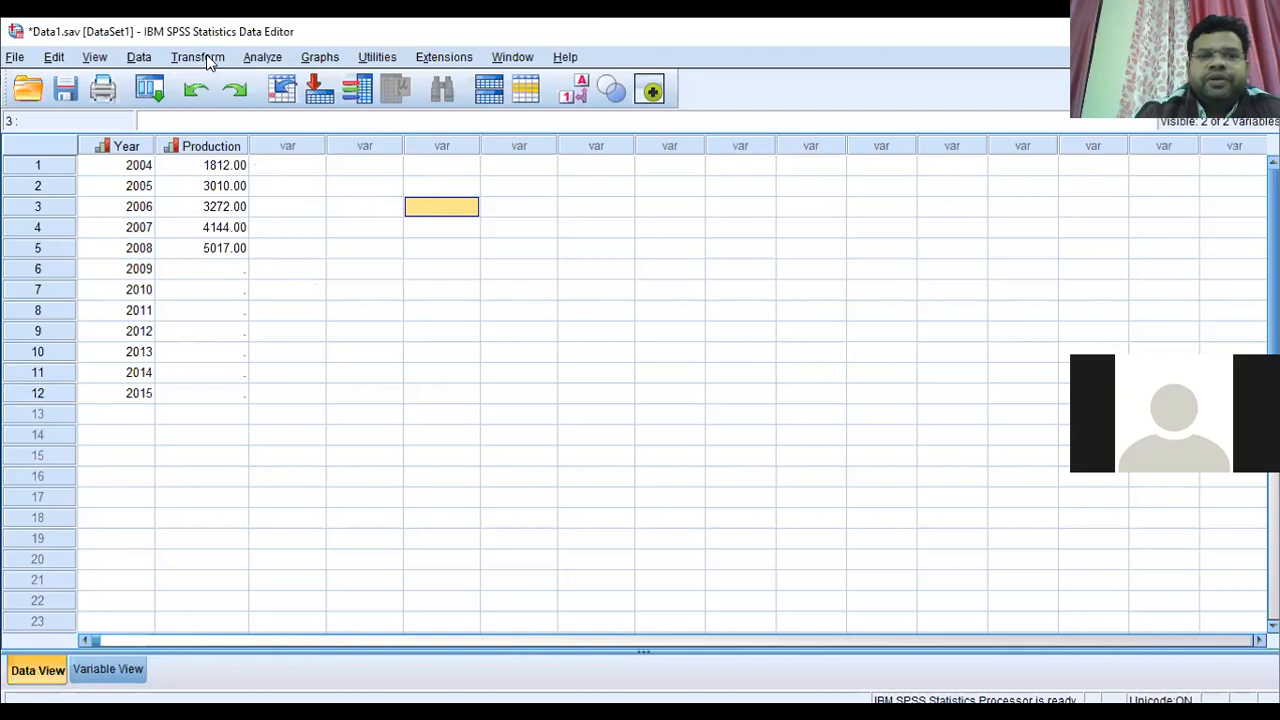
# Start a simple line chart in the Chart Builder from the Line gallery
pyautogui.click(322, 60)
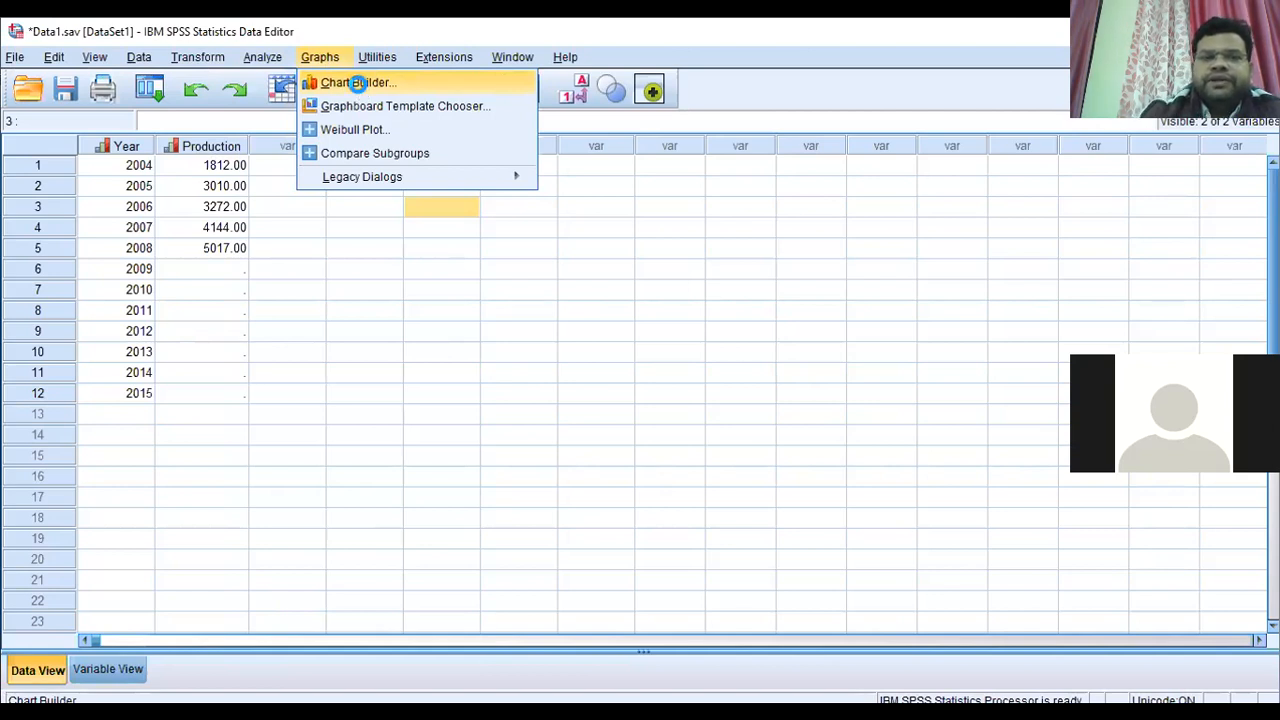
pyautogui.click(357, 83)
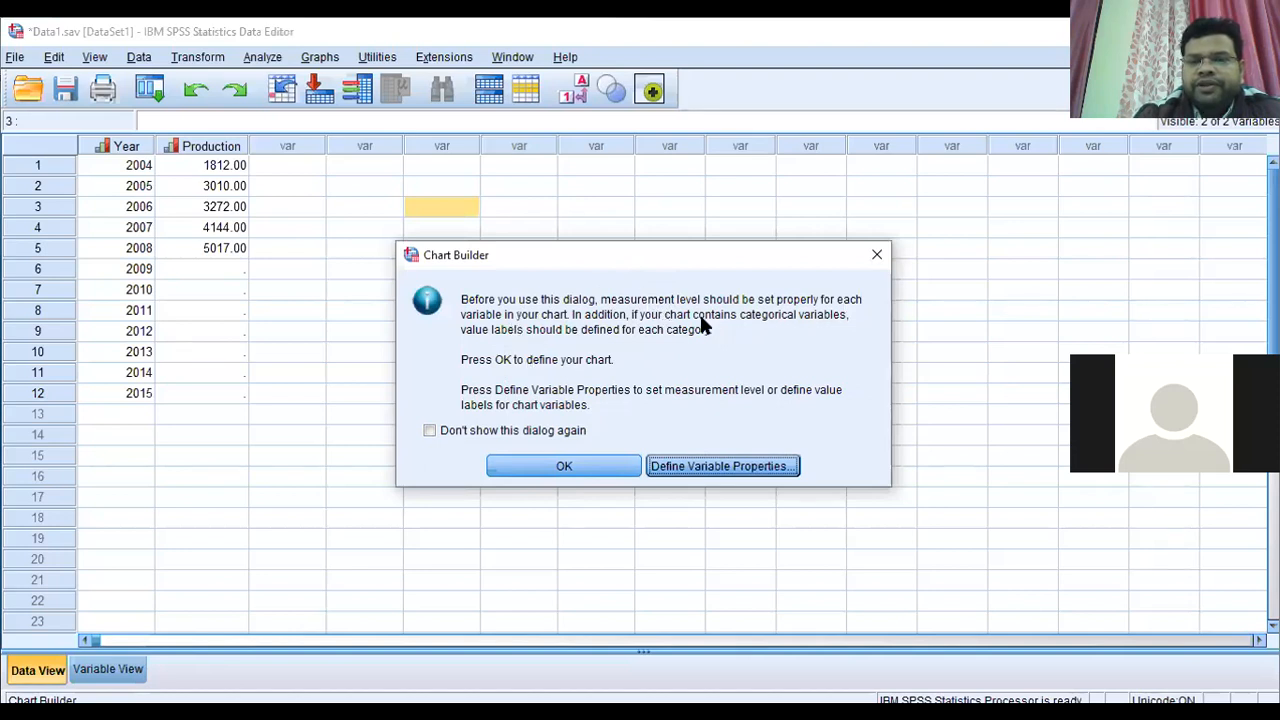
pyautogui.click(557, 468)
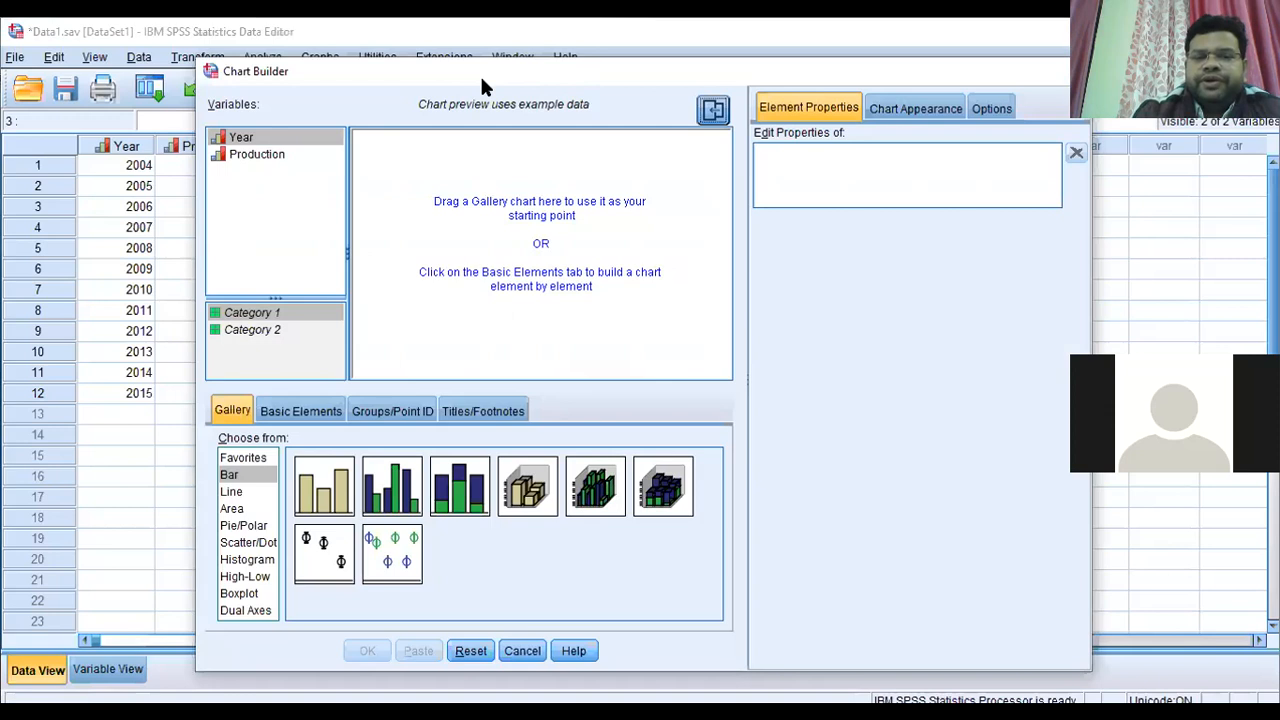
pyautogui.moveTo(531, 81); pyautogui.dragTo(627, 41)
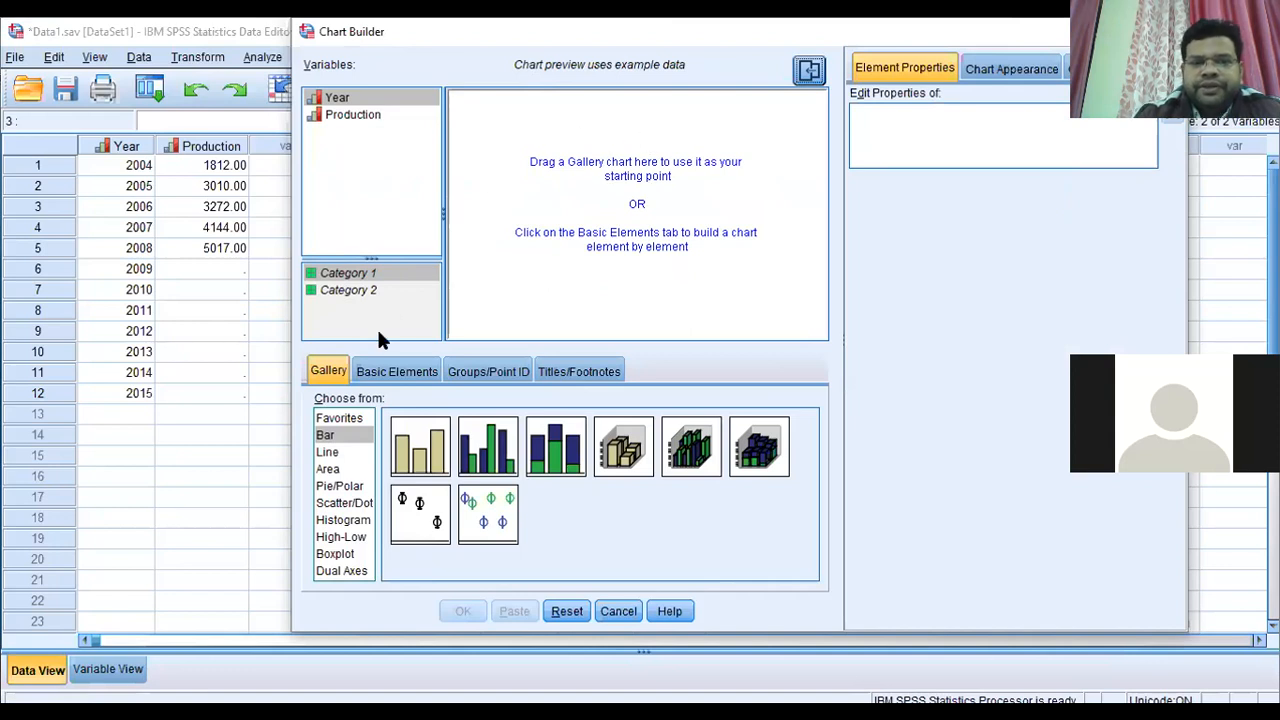
pyautogui.click(330, 454)
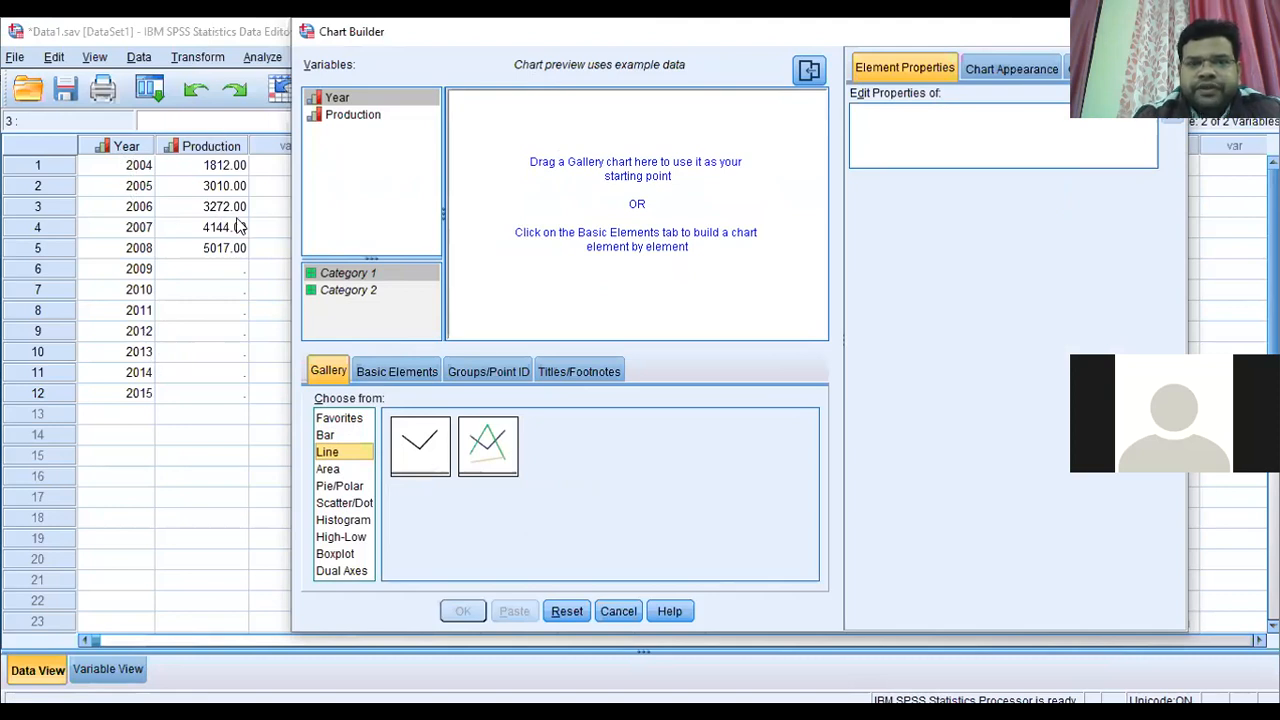
pyautogui.click(415, 460)
pyautogui.moveTo(418, 453); pyautogui.dragTo(624, 208)
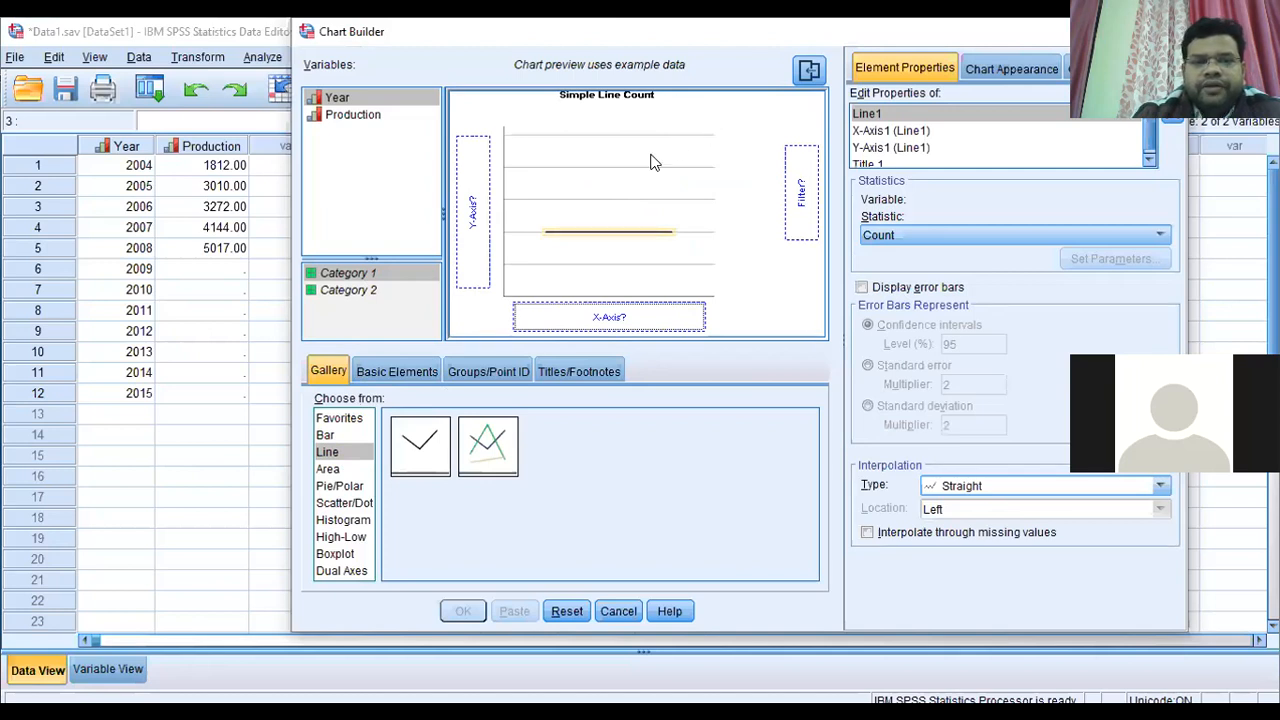
# Assign Year to the line chart's x-axis and Production to its y-axis
pyautogui.moveTo(360, 97); pyautogui.dragTo(621, 320)
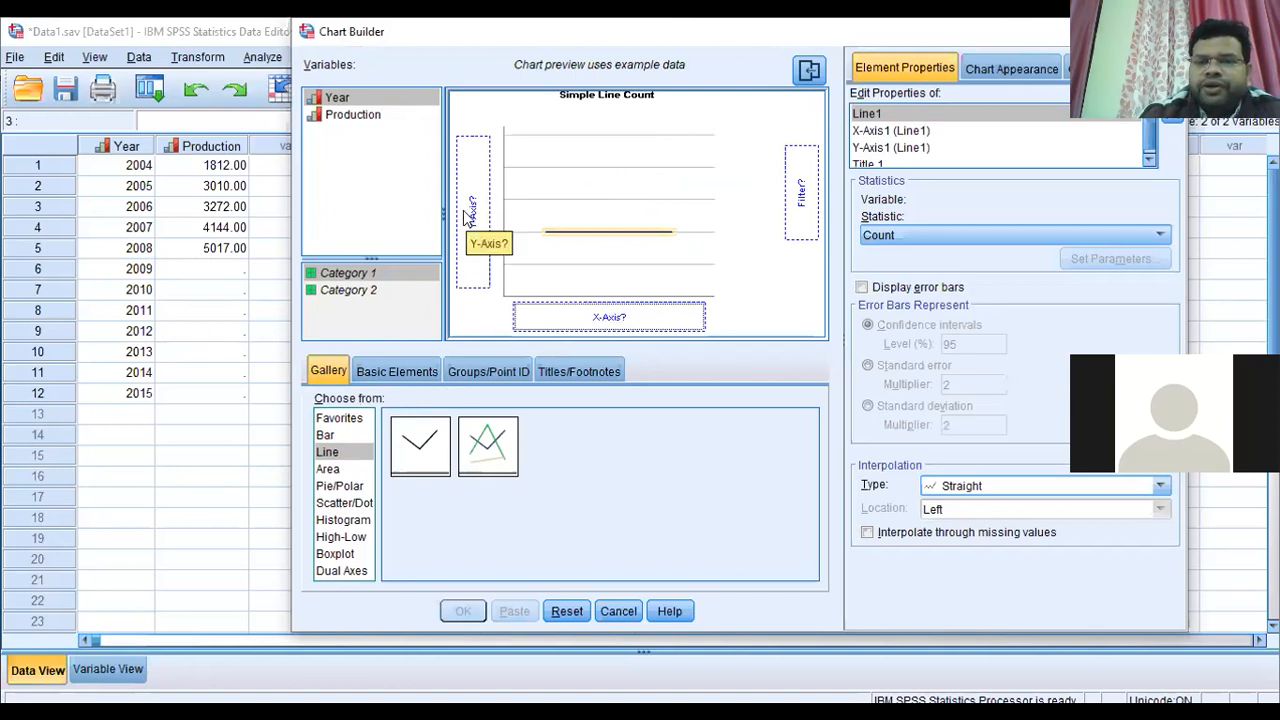
pyautogui.moveTo(350, 100); pyautogui.dragTo(616, 287)
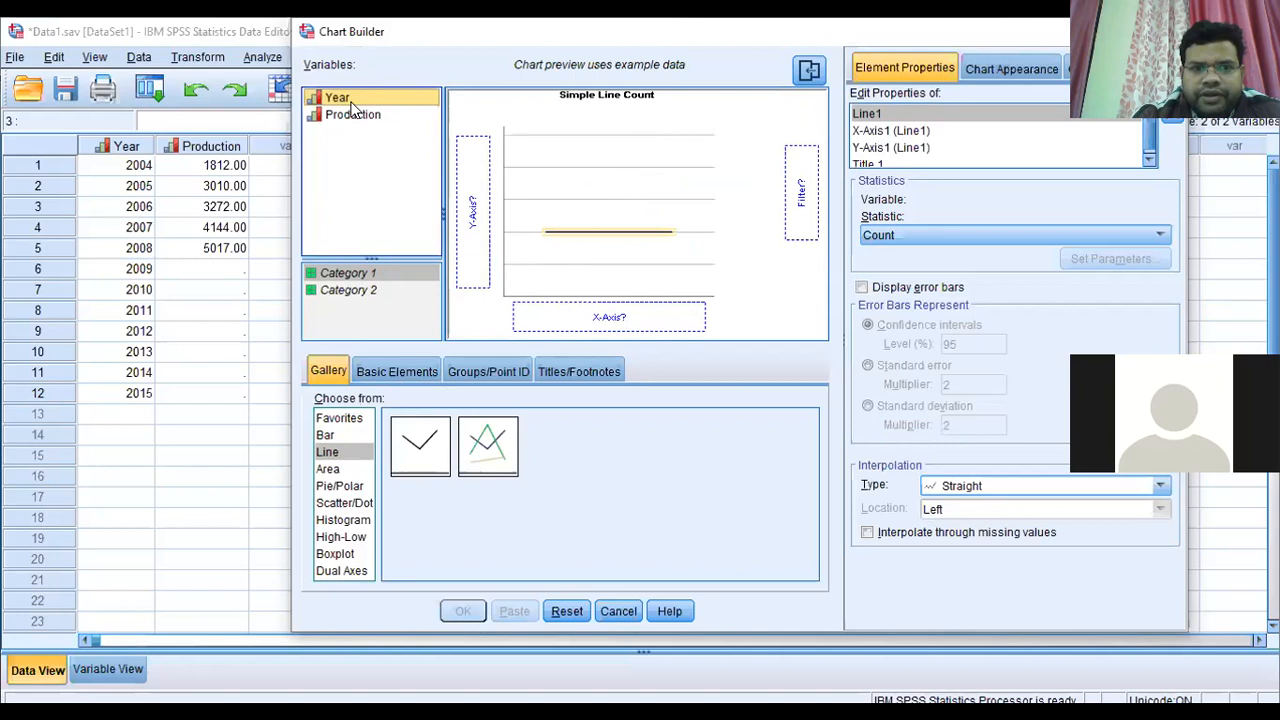
pyautogui.moveTo(349, 101); pyautogui.dragTo(590, 307)
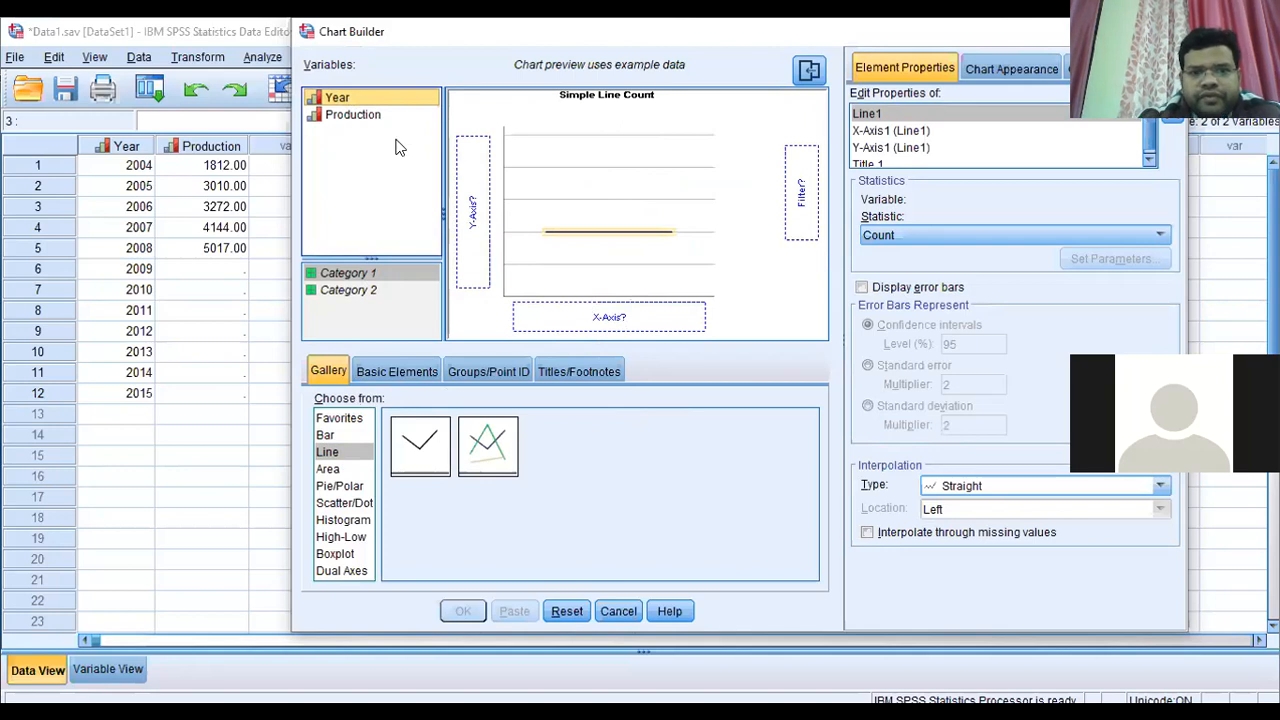
pyautogui.moveTo(350, 103); pyautogui.dragTo(597, 307)
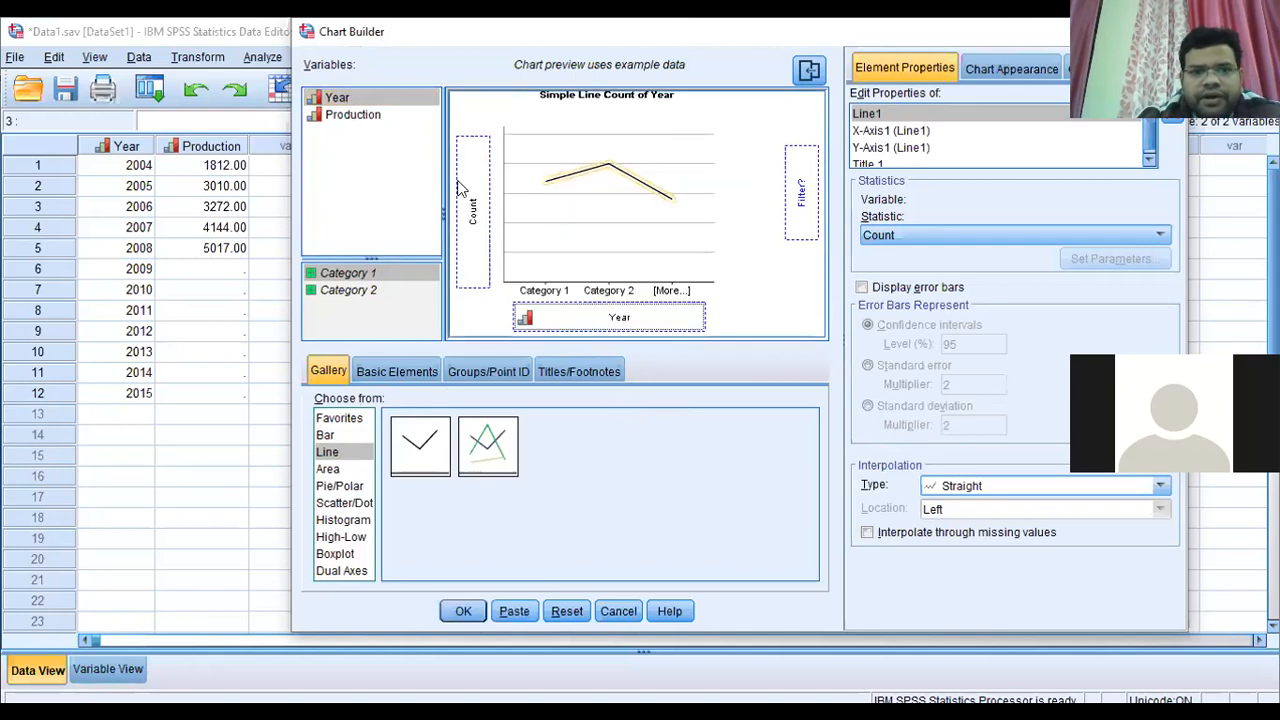
pyautogui.click(348, 116)
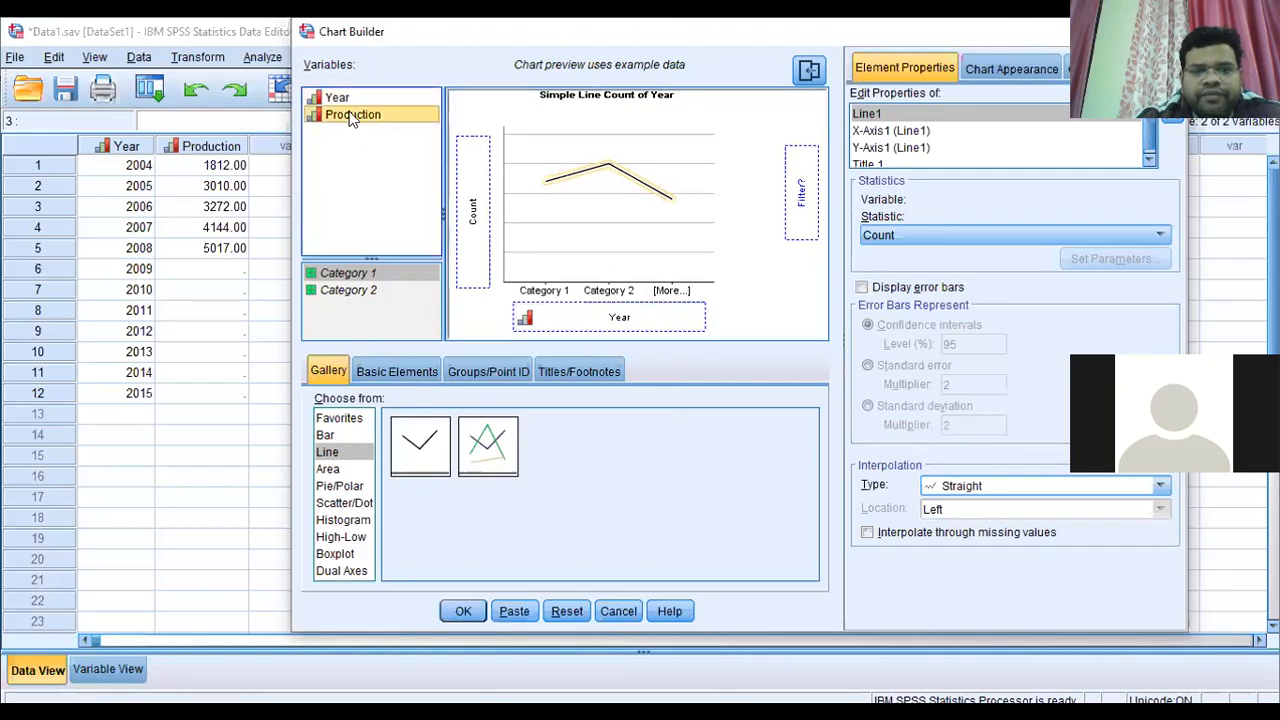
pyautogui.moveTo(342, 119); pyautogui.dragTo(462, 205)
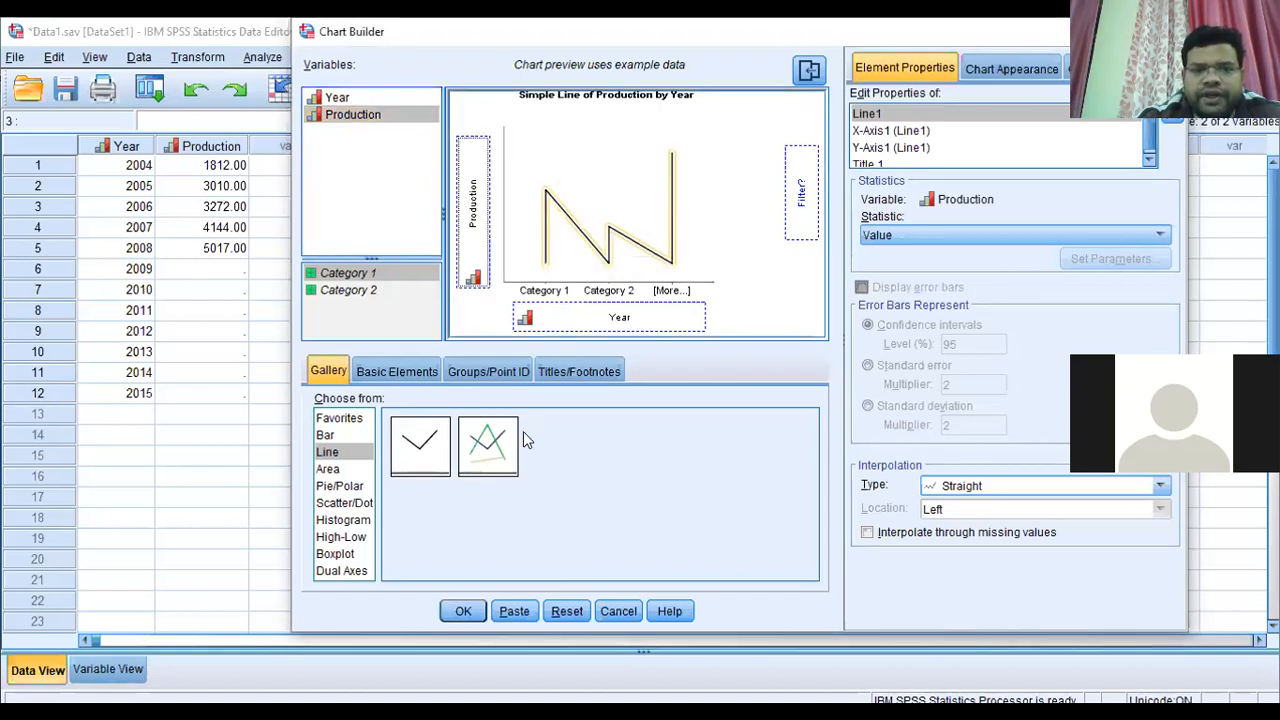
# Generate the line chart of Production by Year and discard the contents of the Output4 viewer without saving
pyautogui.click(463, 611)
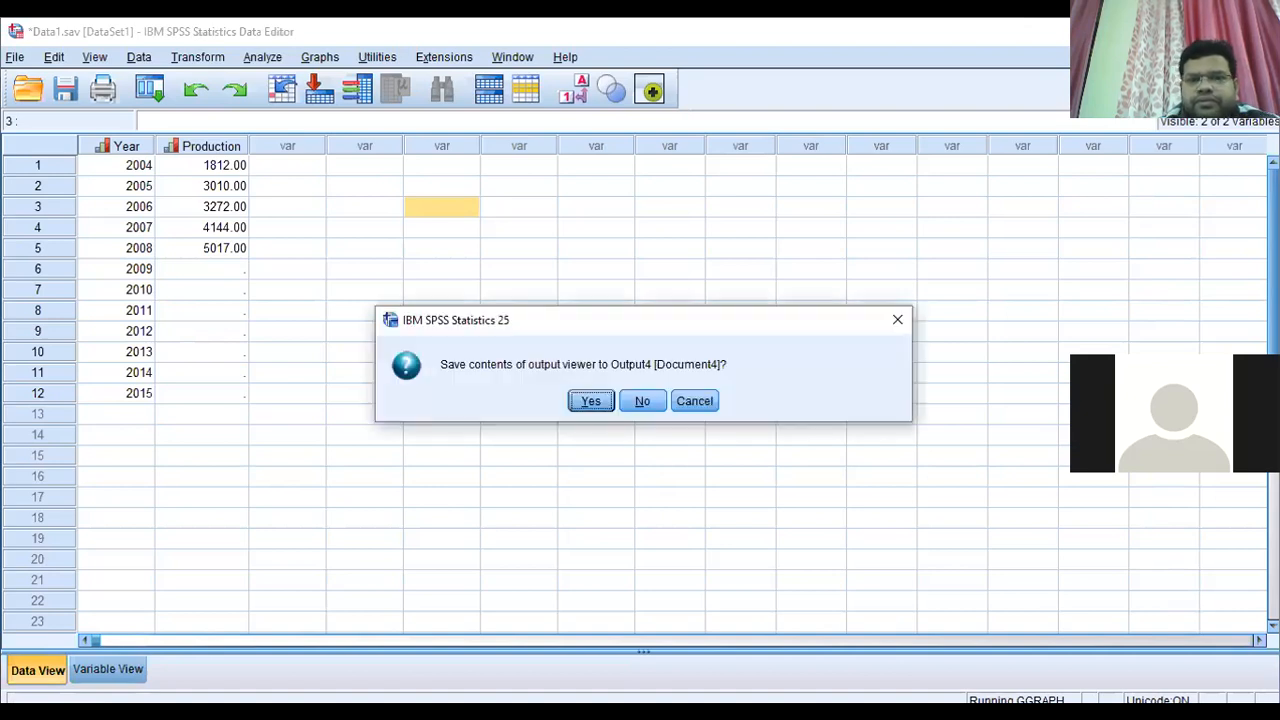
pyautogui.press('n')
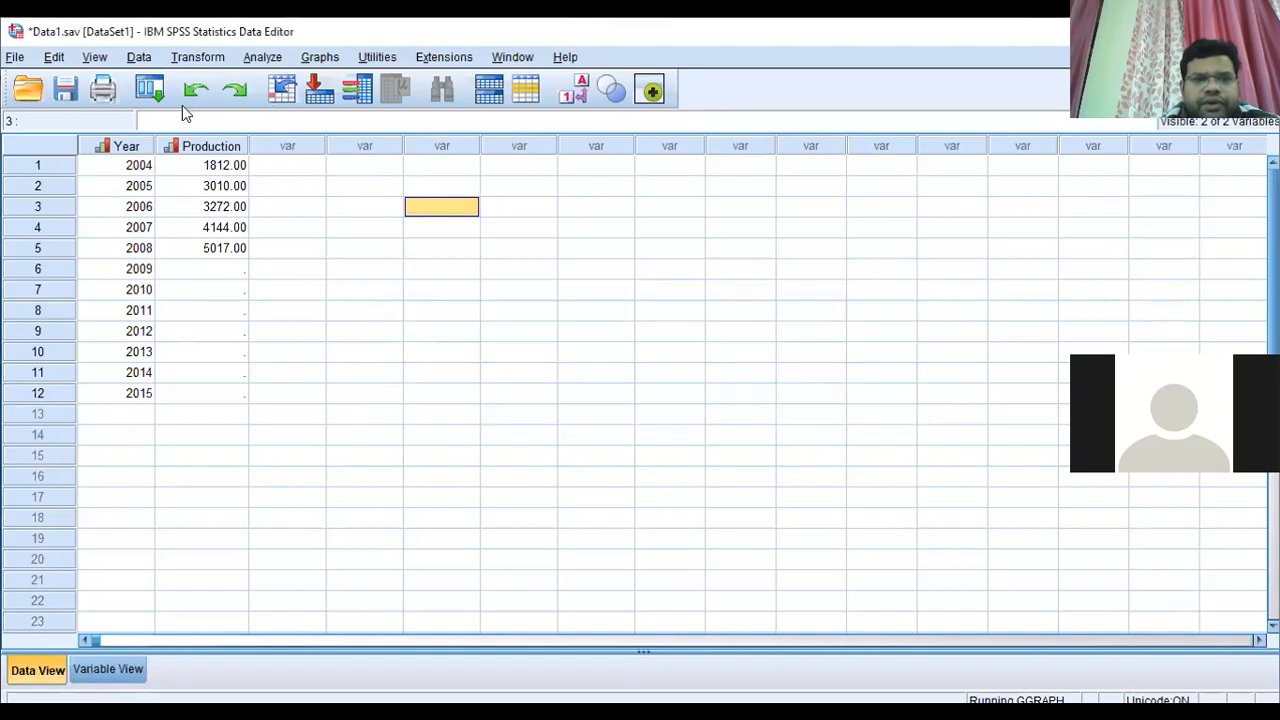
pyautogui.click(320, 89)
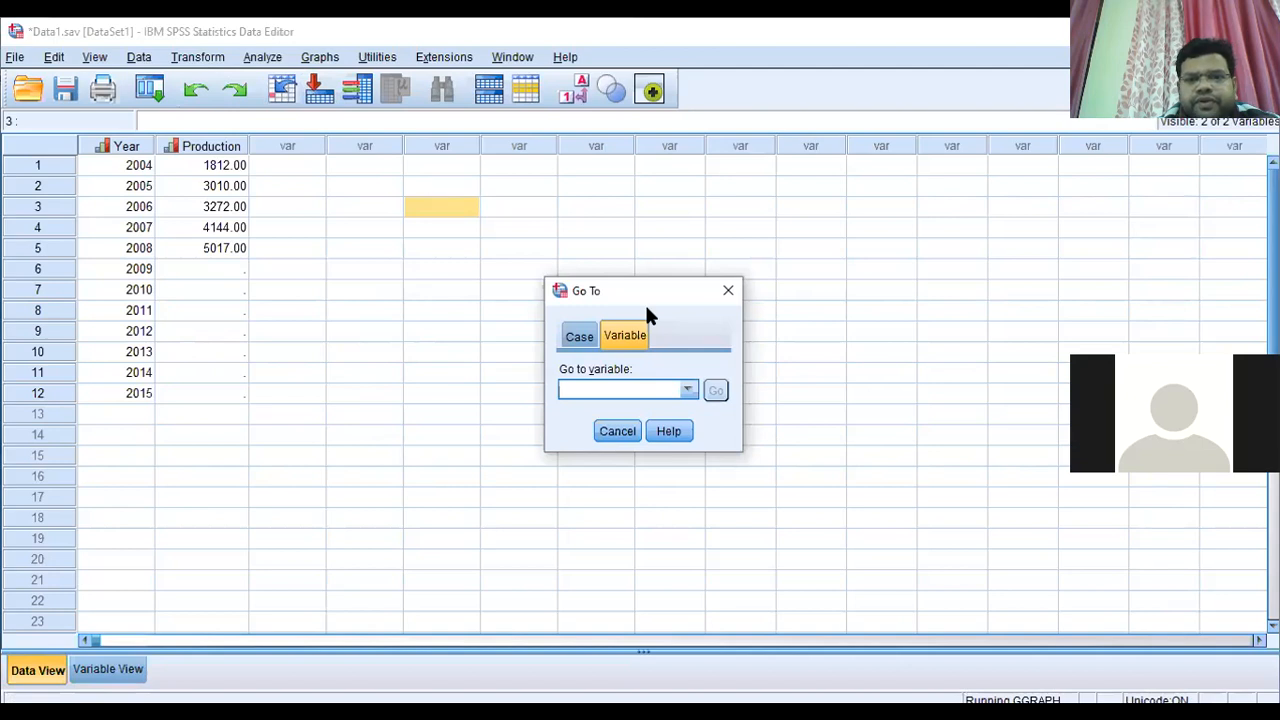
pyautogui.press('Escape')
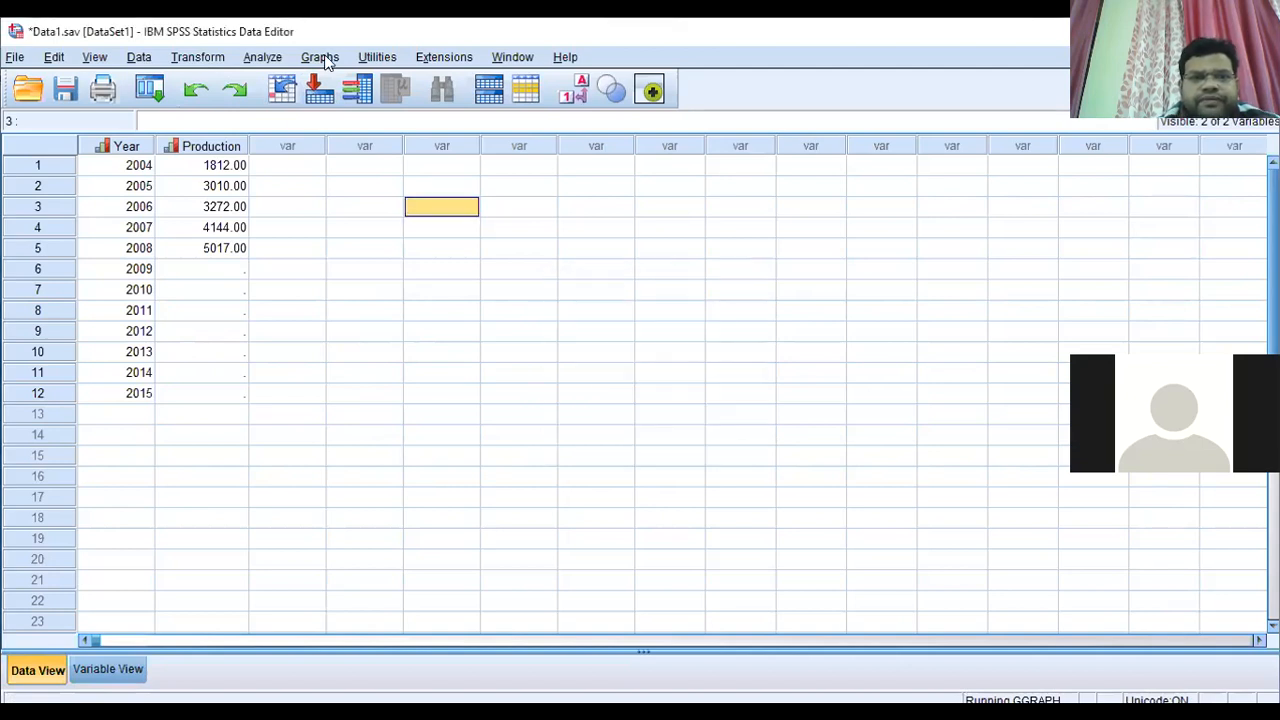
# Reopen the Chart Builder and generate the simple line chart again with Year on the x-axis and Production on the y-axis
pyautogui.click(320, 57)
pyautogui.click(357, 86)
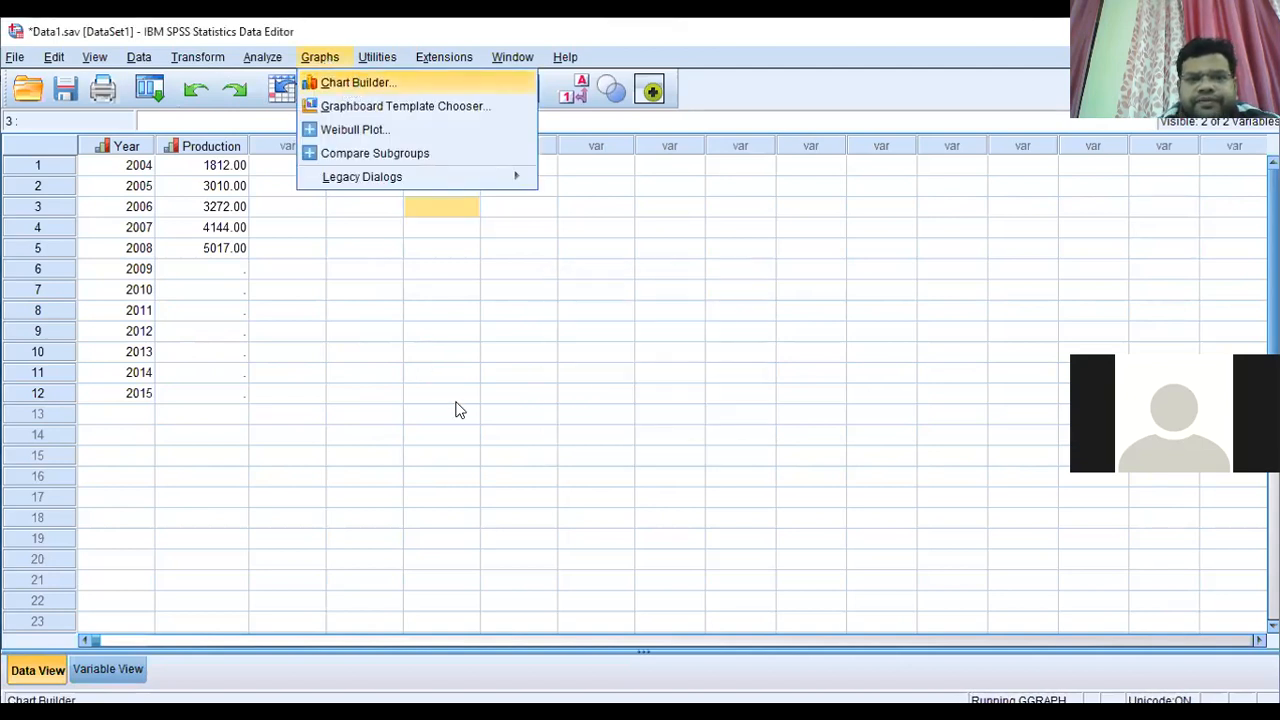
pyautogui.click(562, 470)
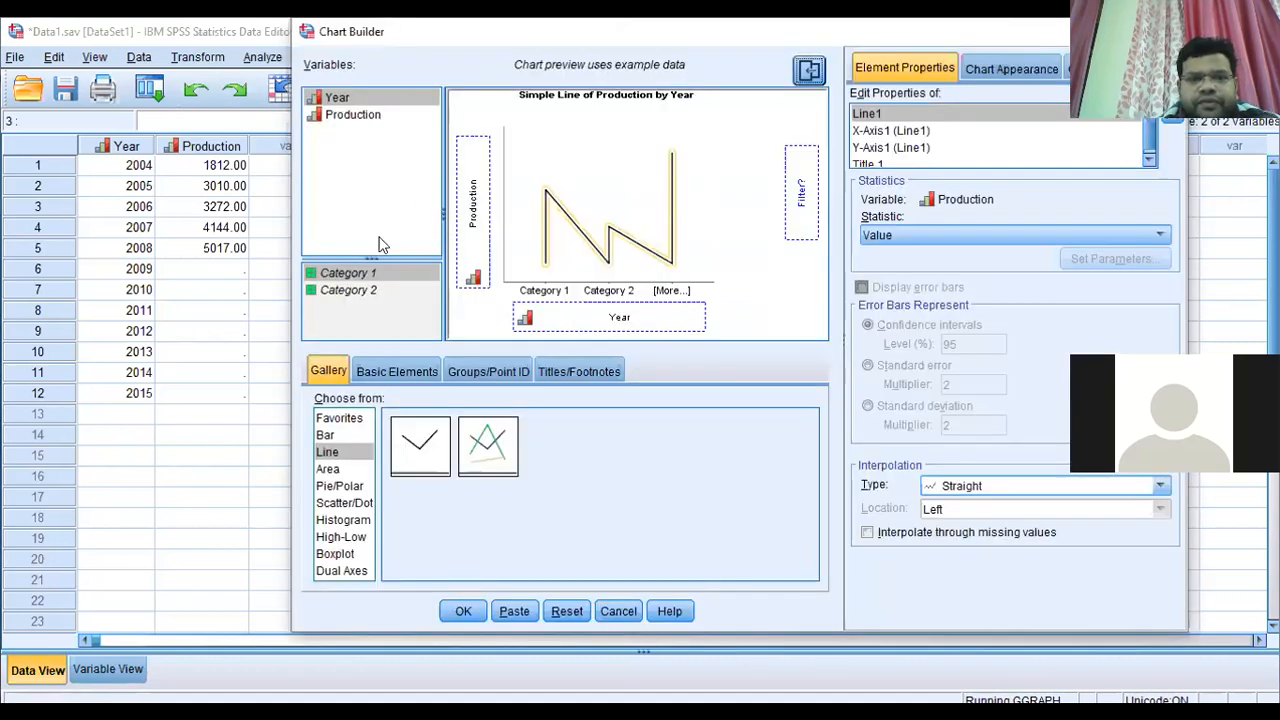
pyautogui.click(330, 455)
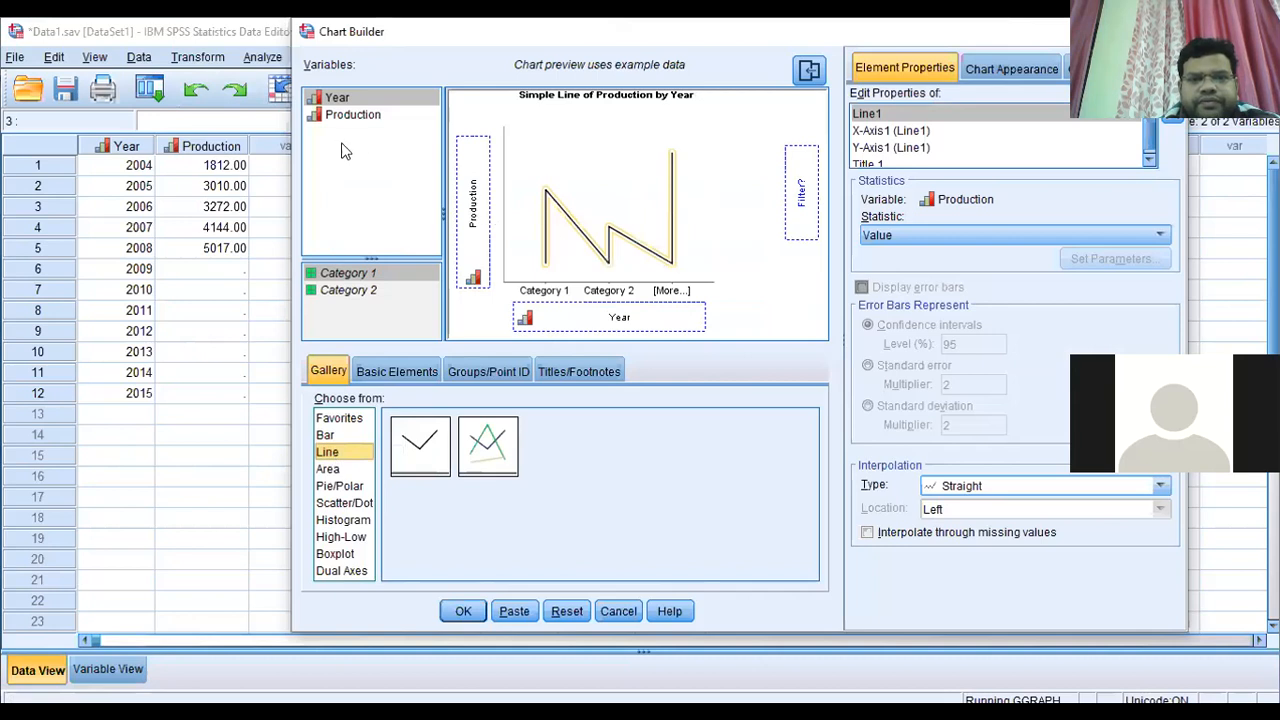
pyautogui.moveTo(340, 99); pyautogui.dragTo(555, 304)
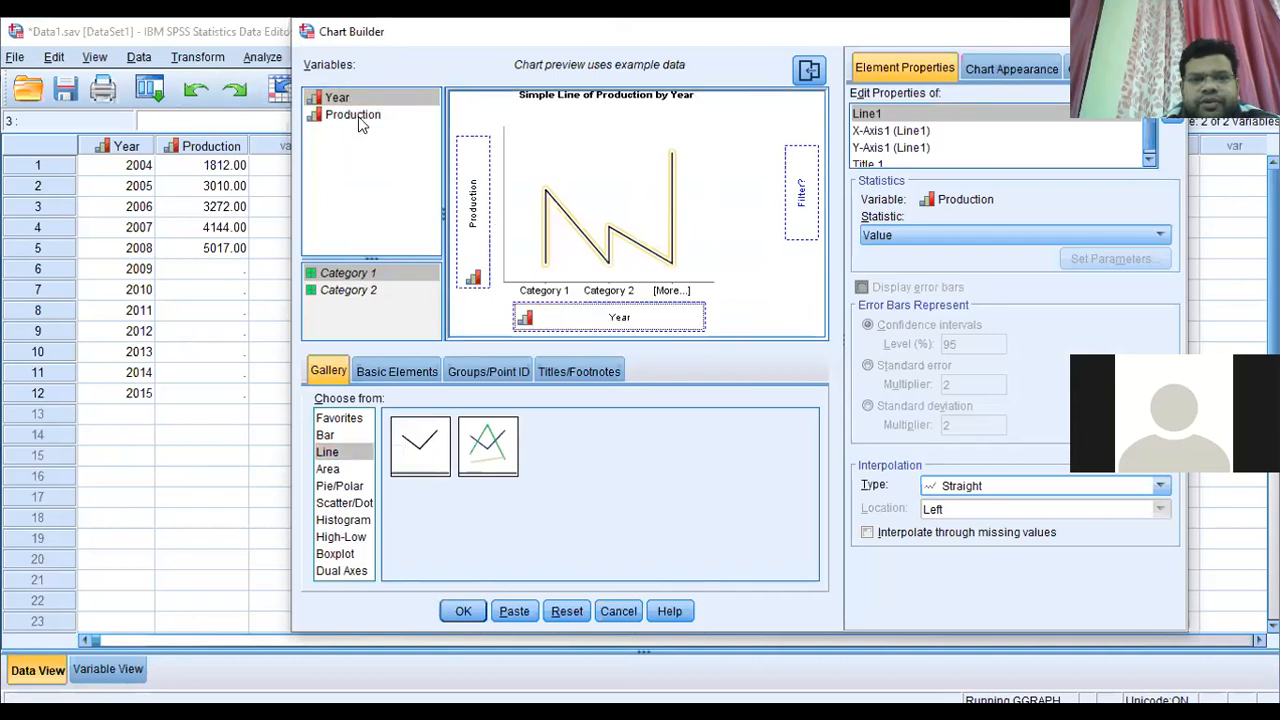
pyautogui.moveTo(358, 116); pyautogui.dragTo(472, 220)
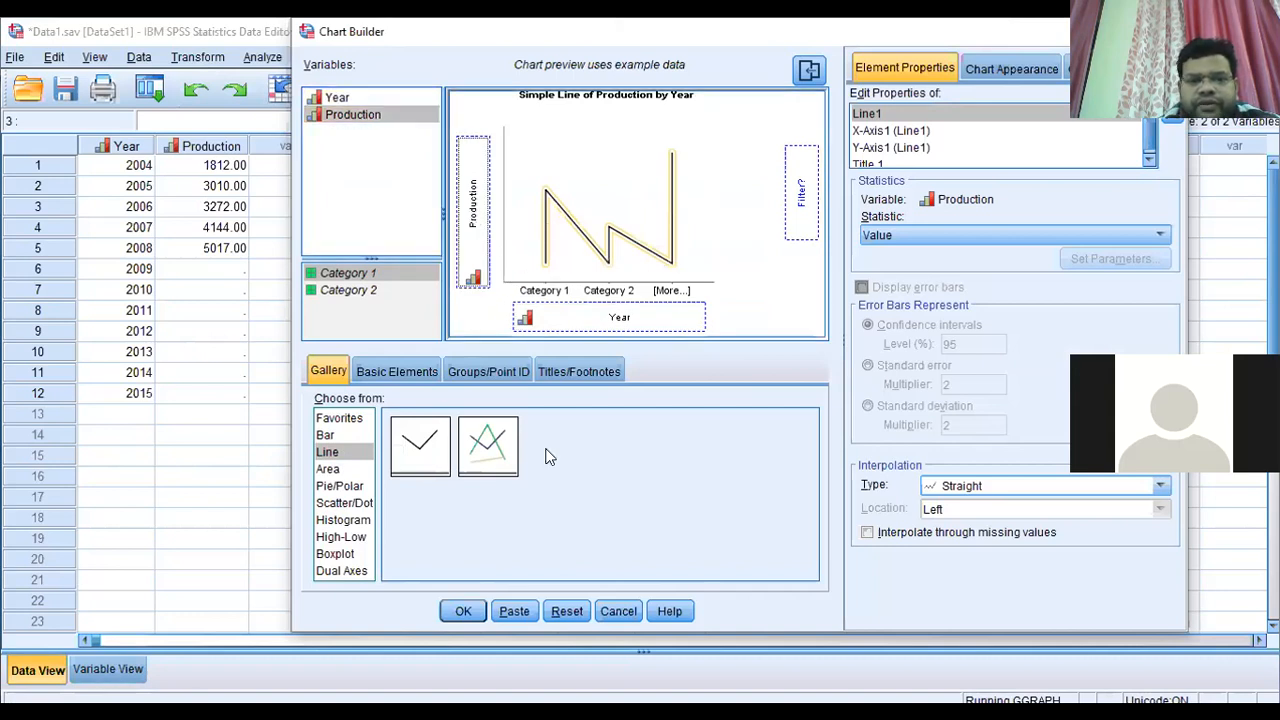
pyautogui.click(461, 612)
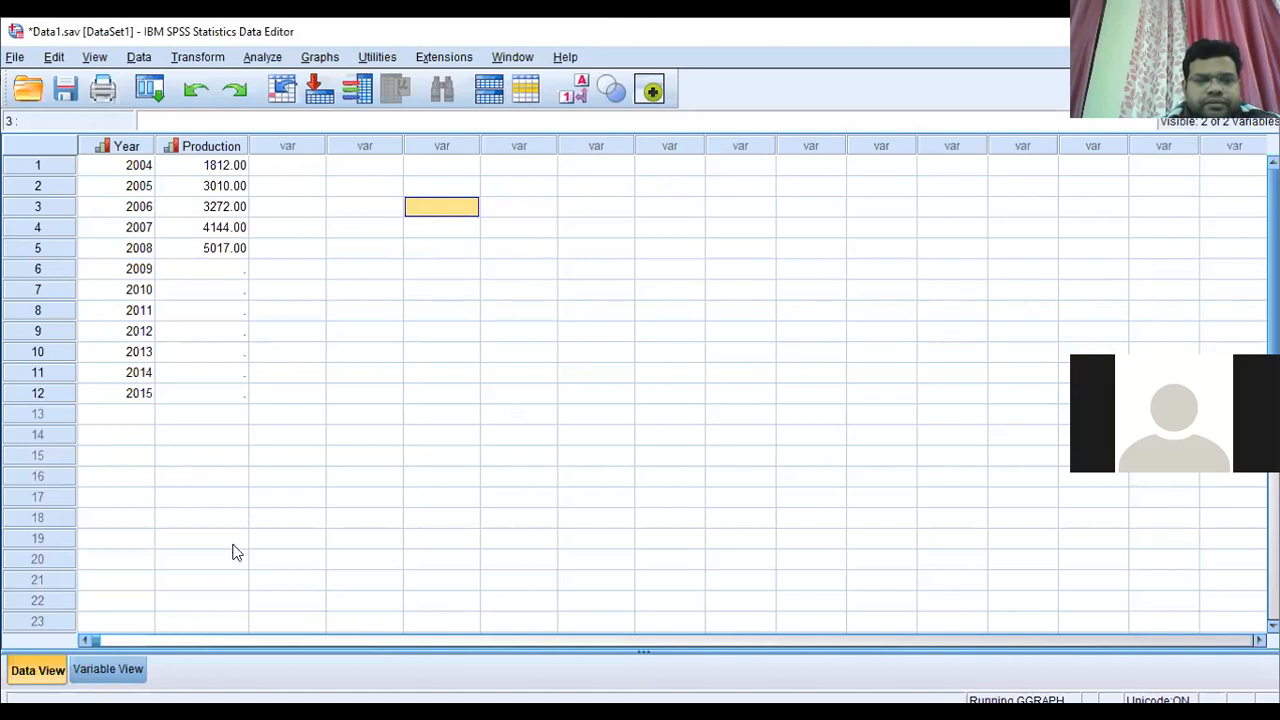
pyautogui.click(334, 333)
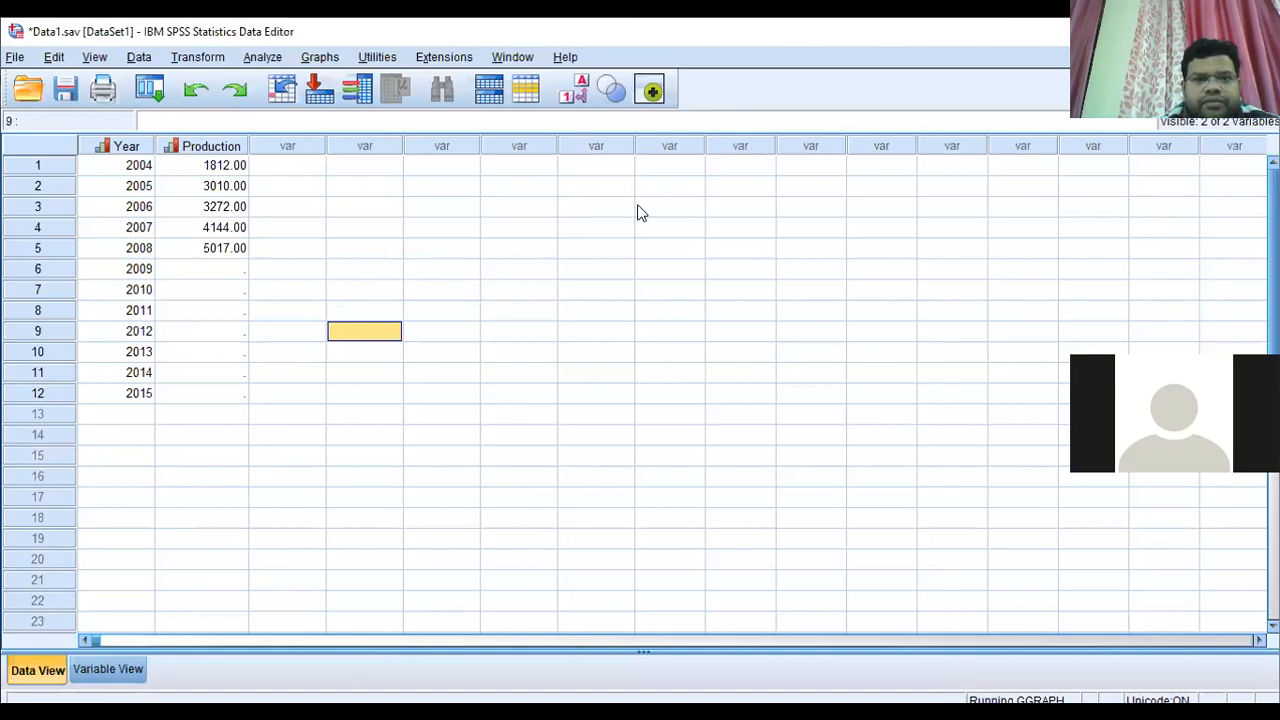
pyautogui.click(324, 60)
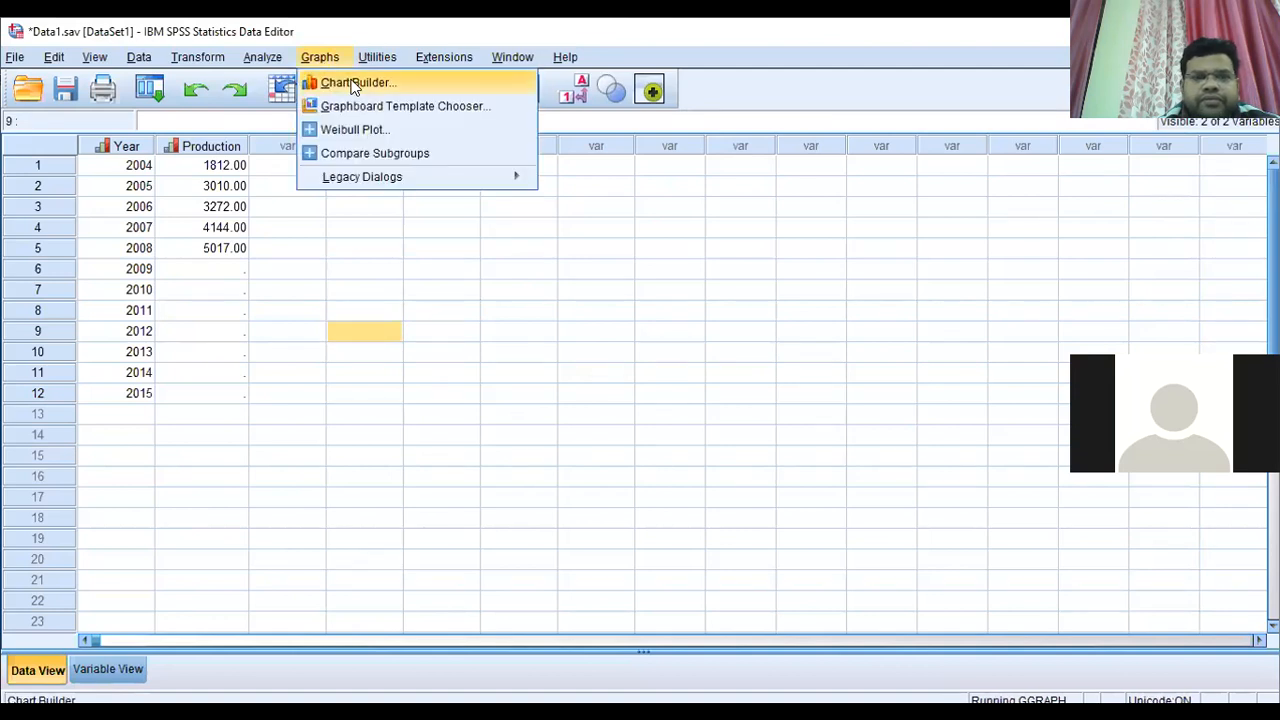
pyautogui.click(548, 470)
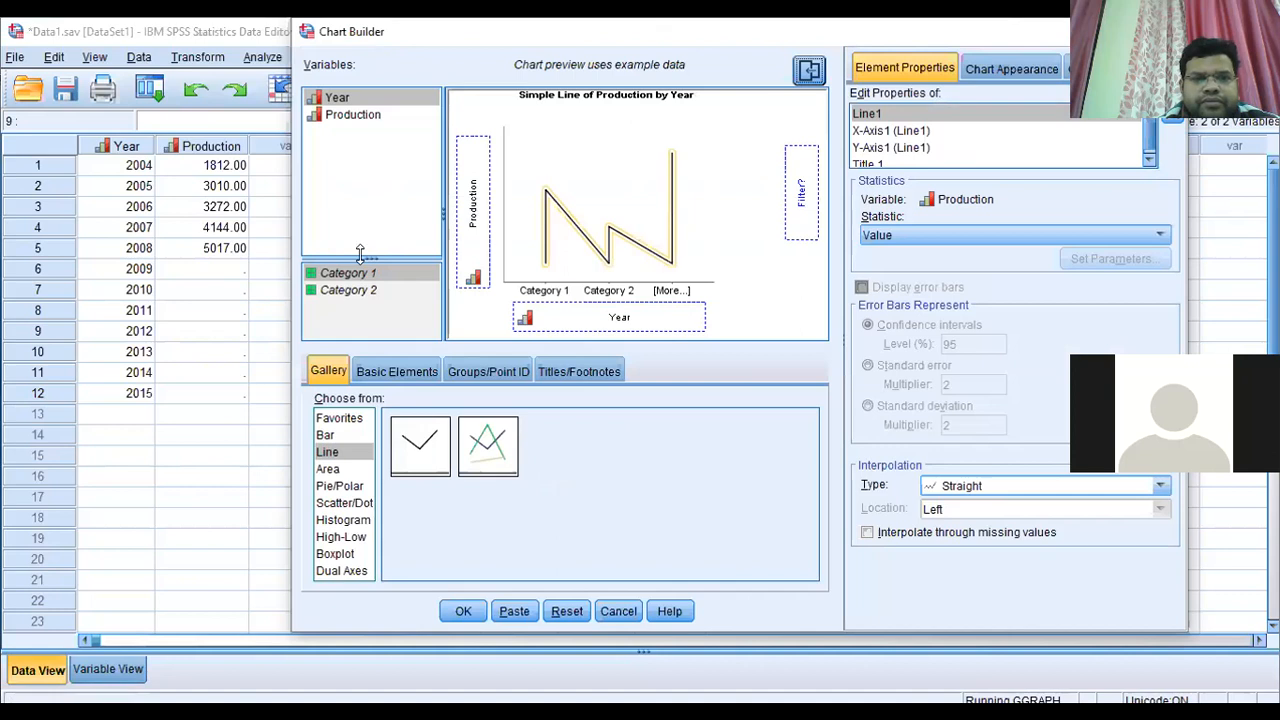
pyautogui.moveTo(422, 453); pyautogui.dragTo(583, 221)
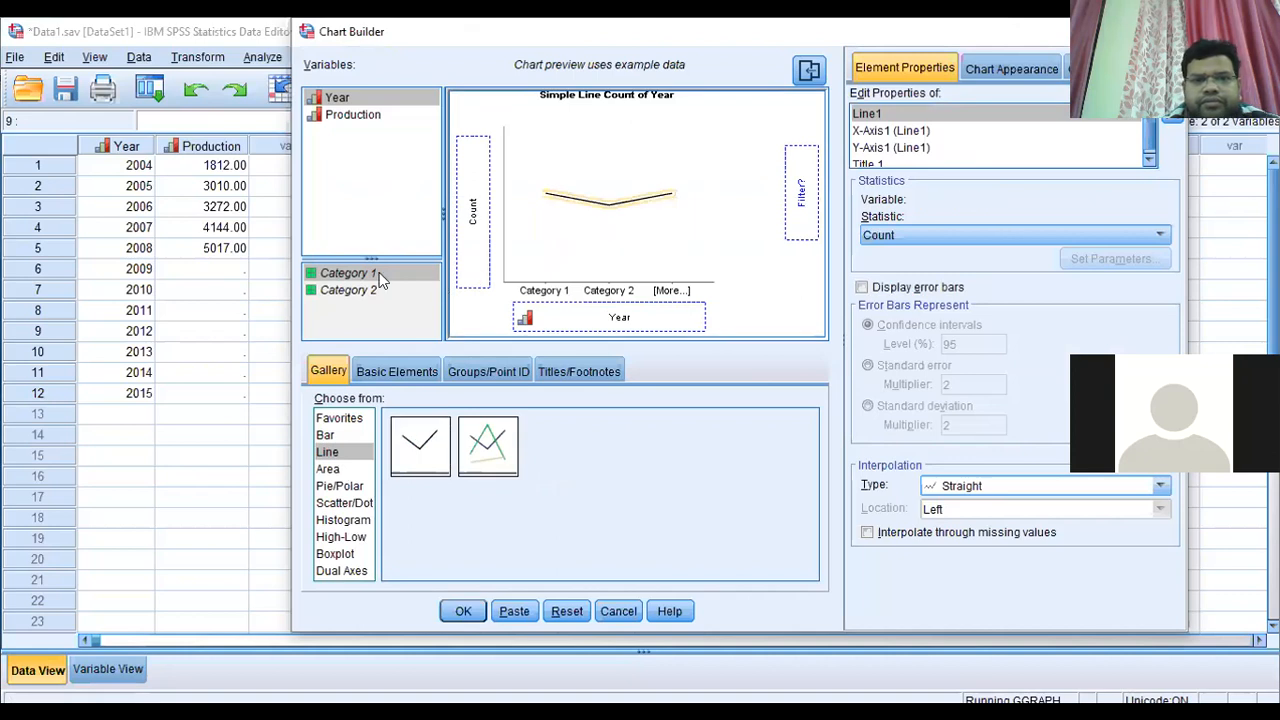
pyautogui.click(420, 276)
pyautogui.moveTo(345, 104); pyautogui.dragTo(581, 300)
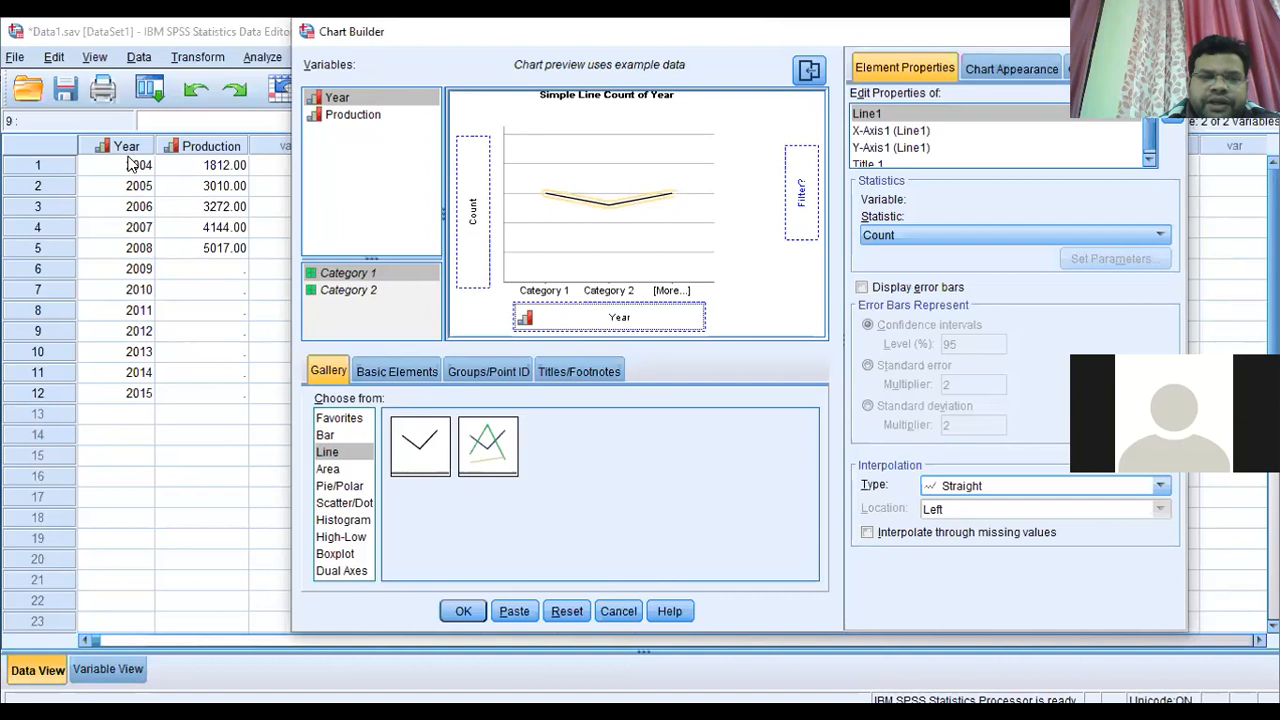
pyautogui.moveTo(133, 172); pyautogui.dragTo(200, 250)
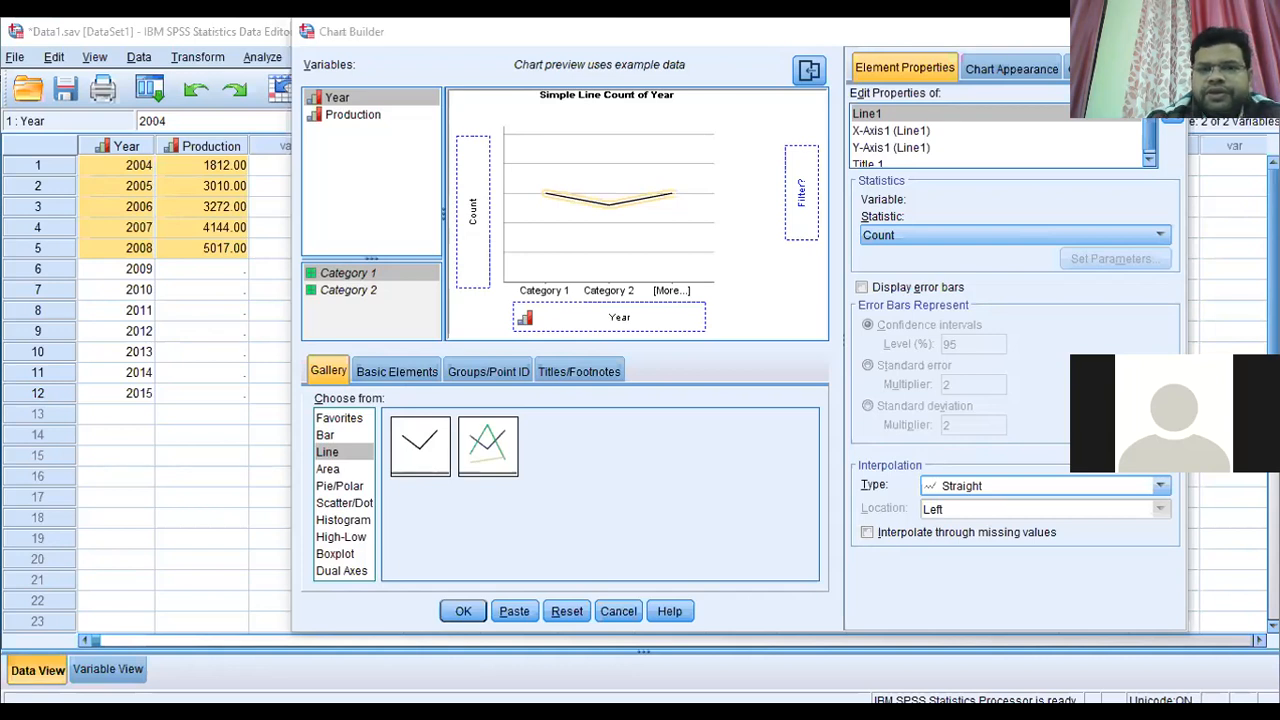
pyautogui.click(609, 317)
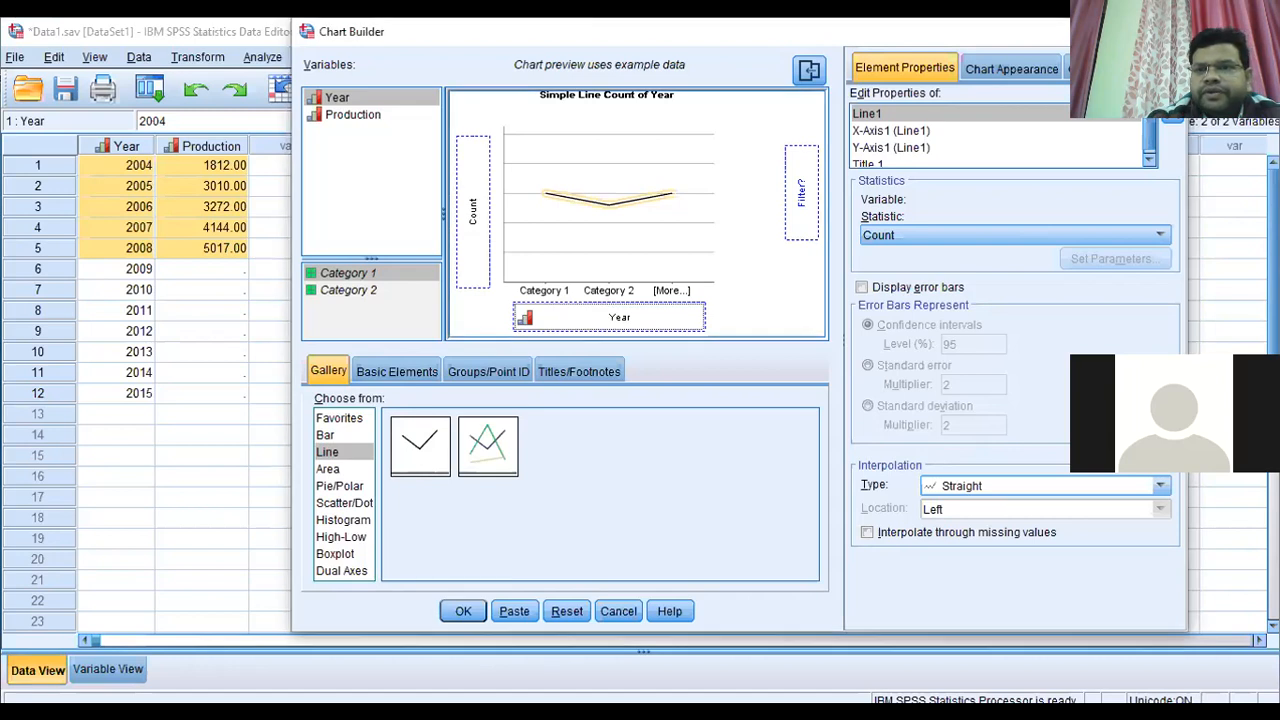
pyautogui.press('Escape')
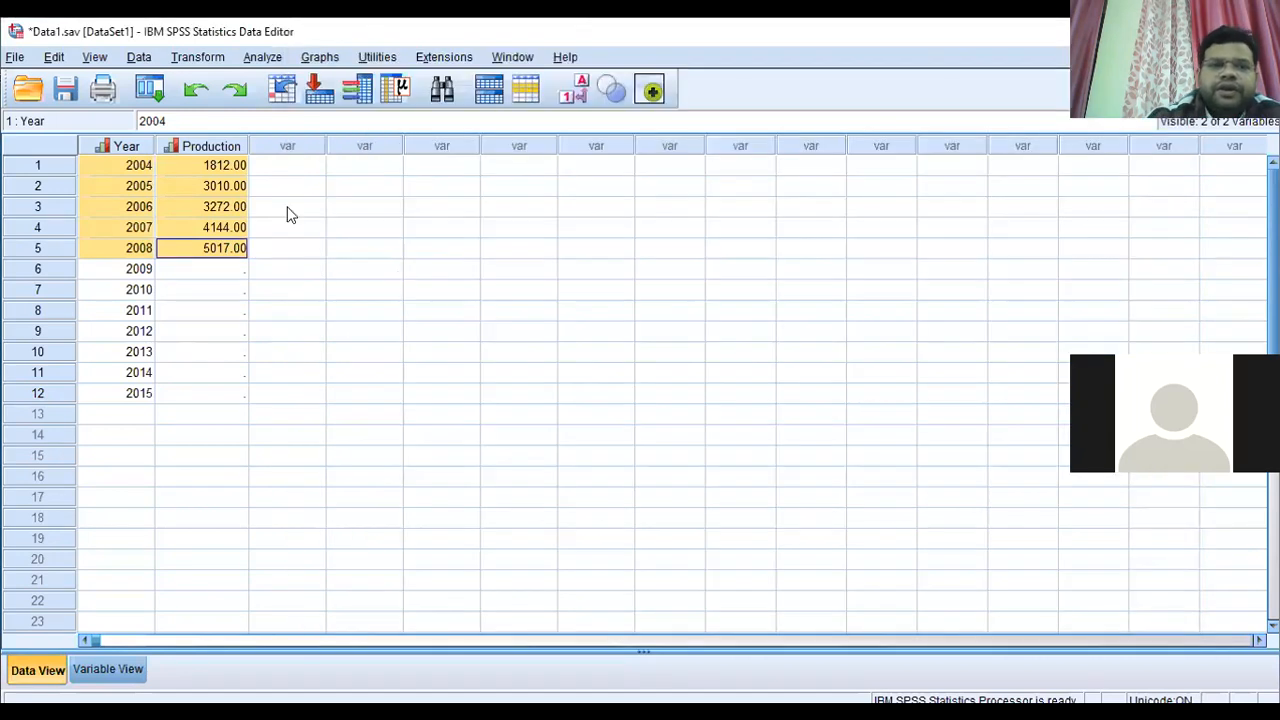
pyautogui.click(286, 208)
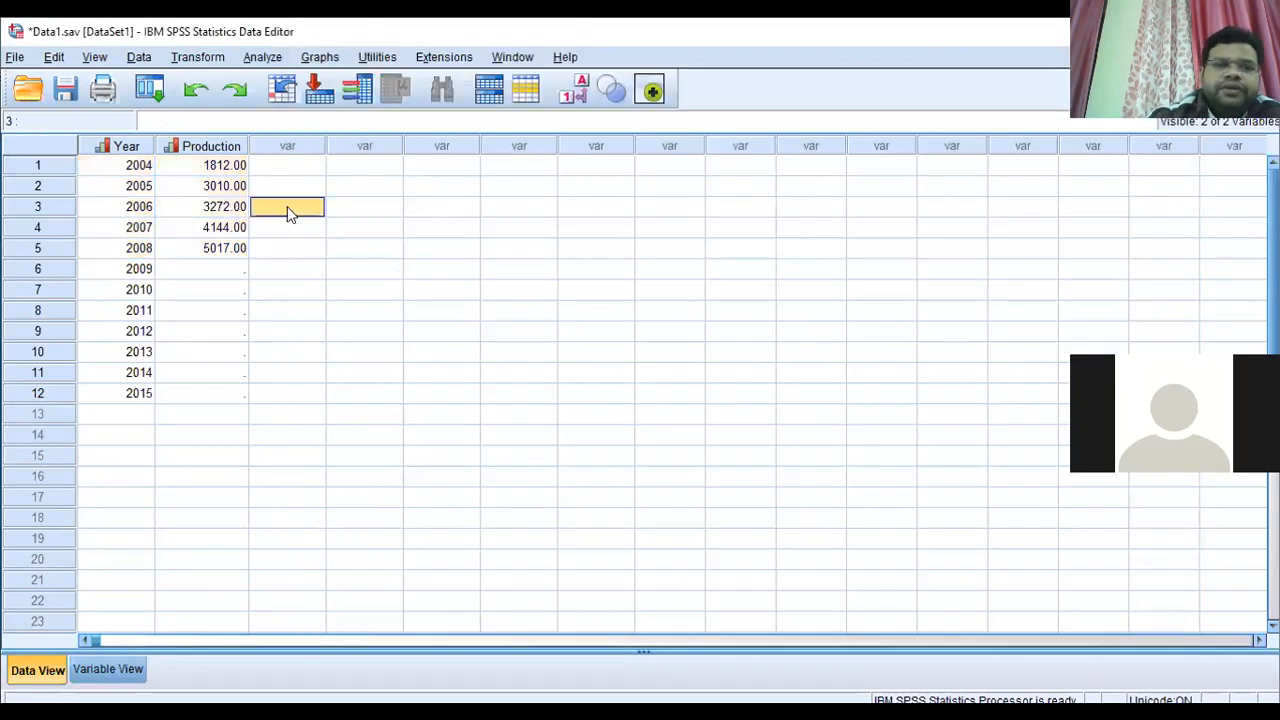
pyautogui.click(320, 60)
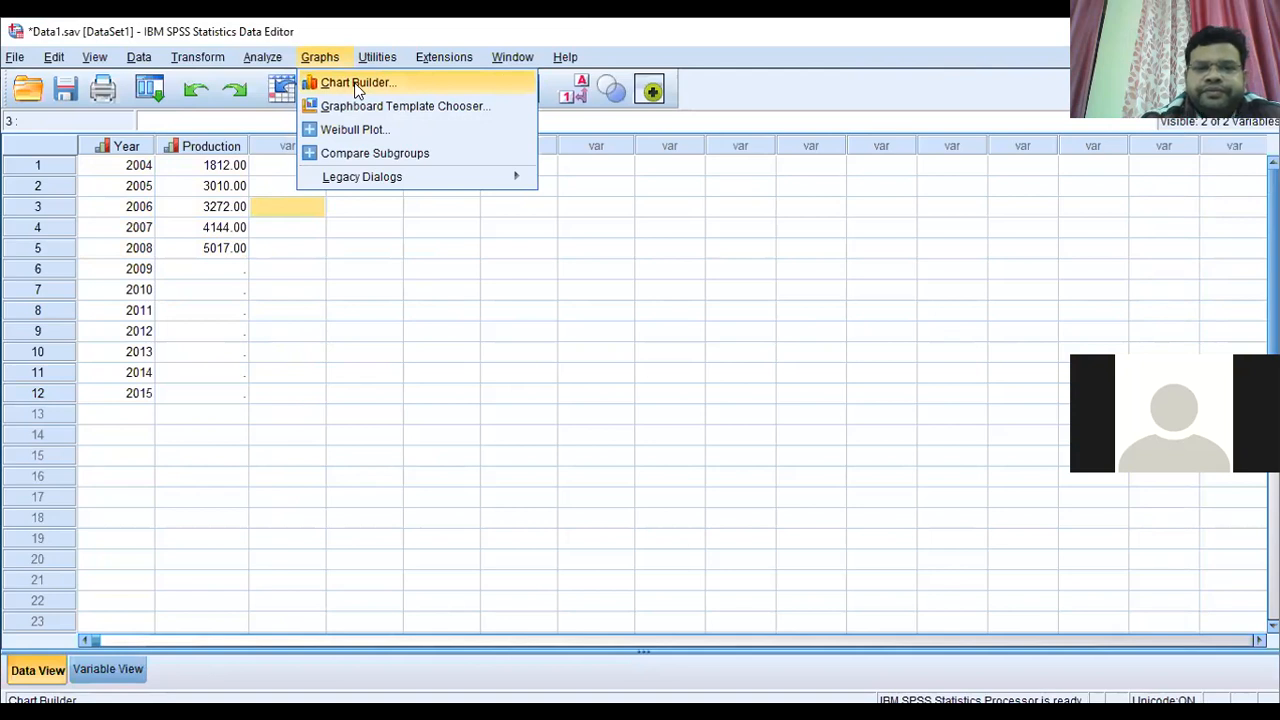
pyautogui.click(357, 84)
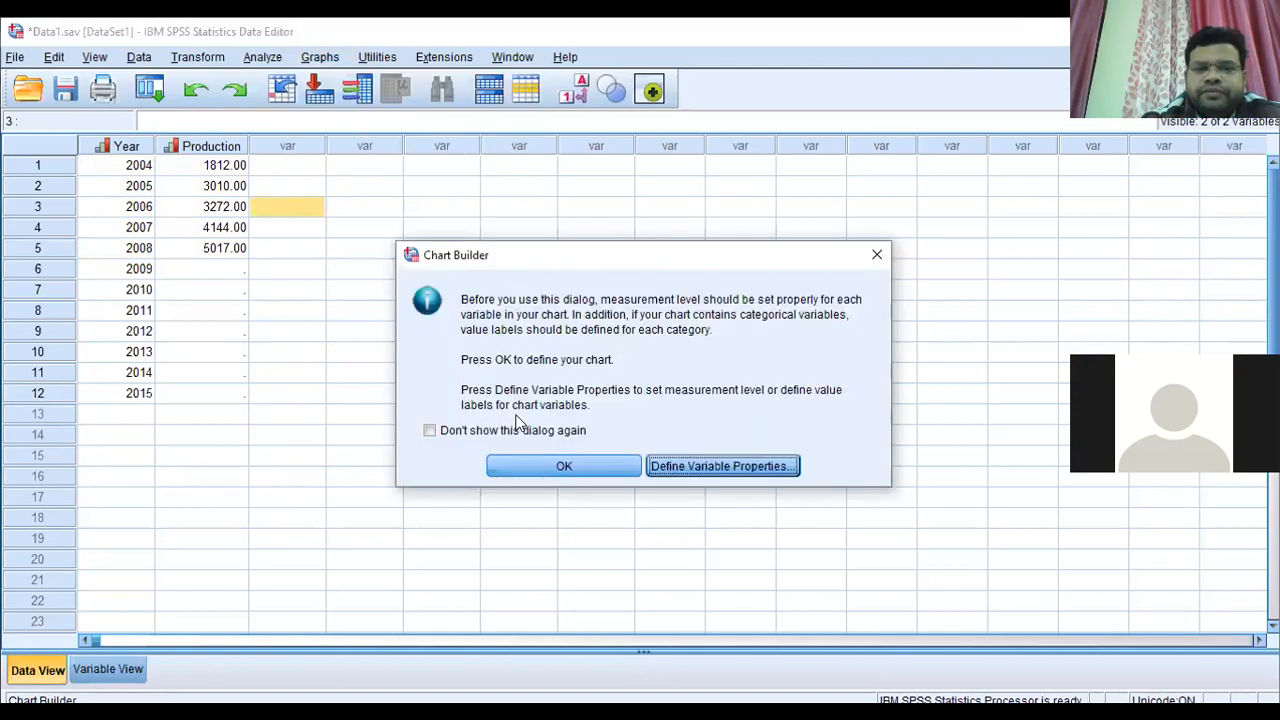
pyautogui.click(564, 465)
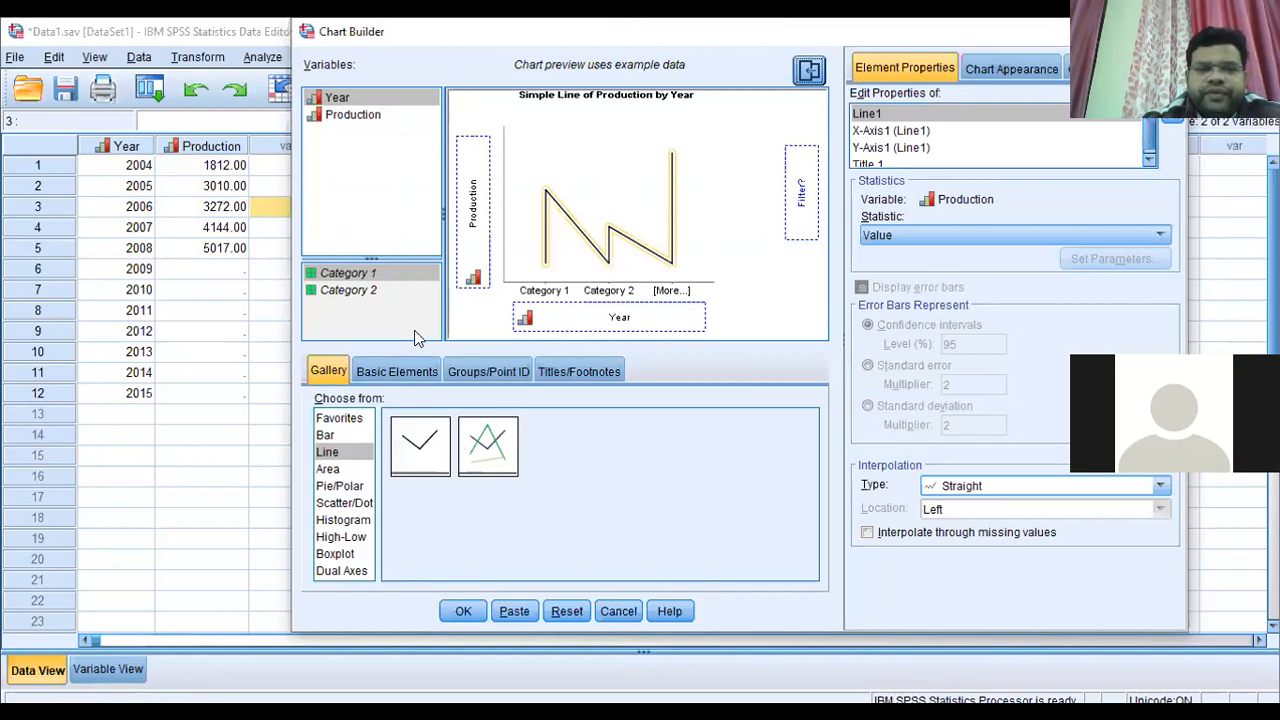
pyautogui.click(328, 452)
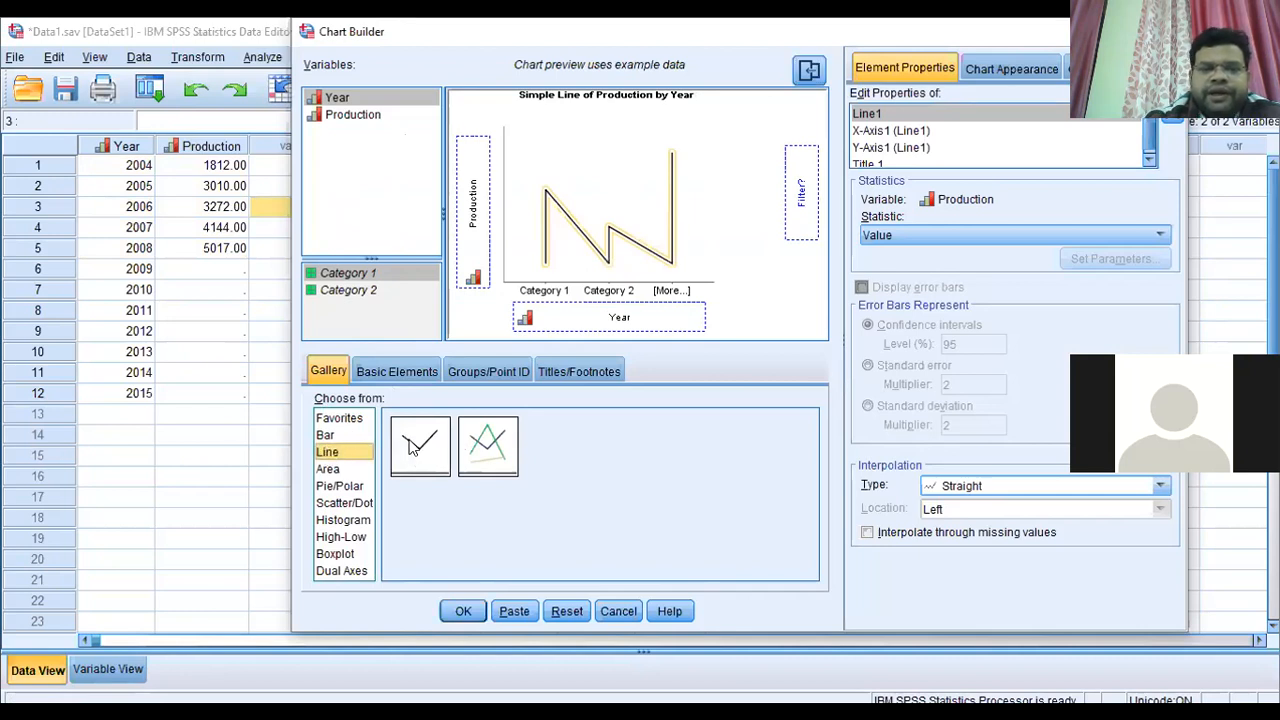
pyautogui.moveTo(418, 443); pyautogui.dragTo(589, 206)
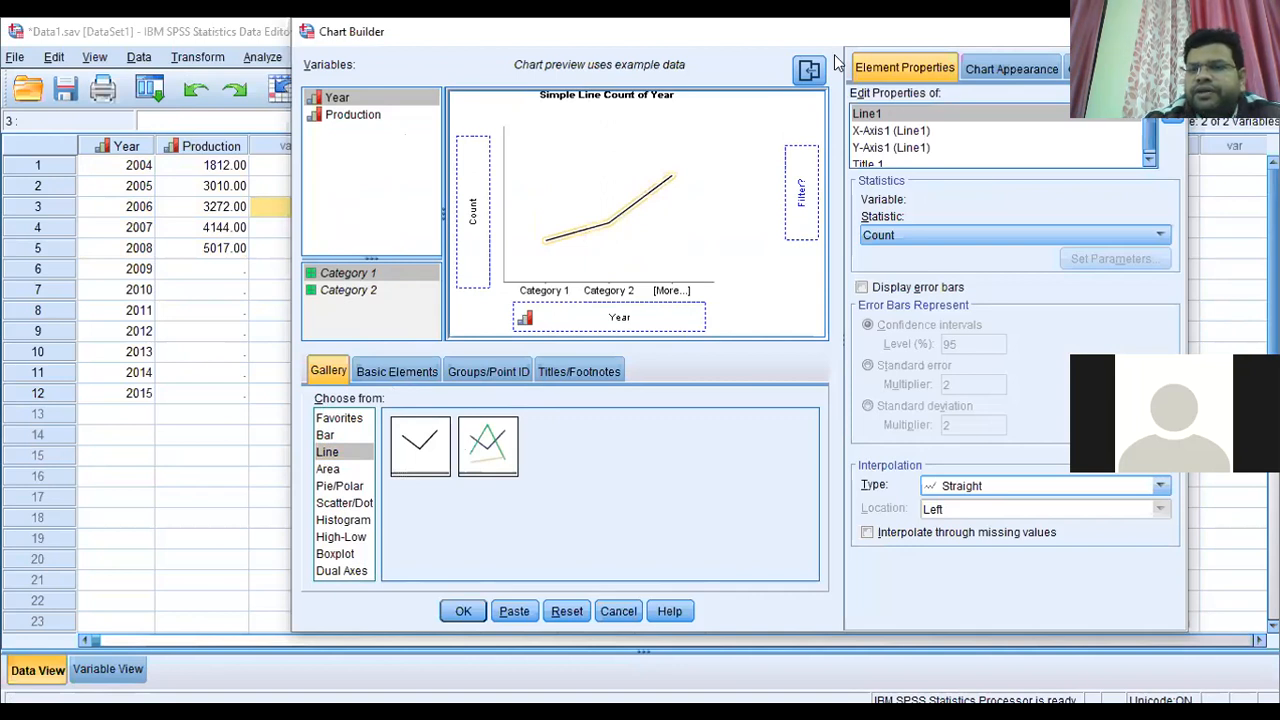
pyautogui.click(1168, 31)
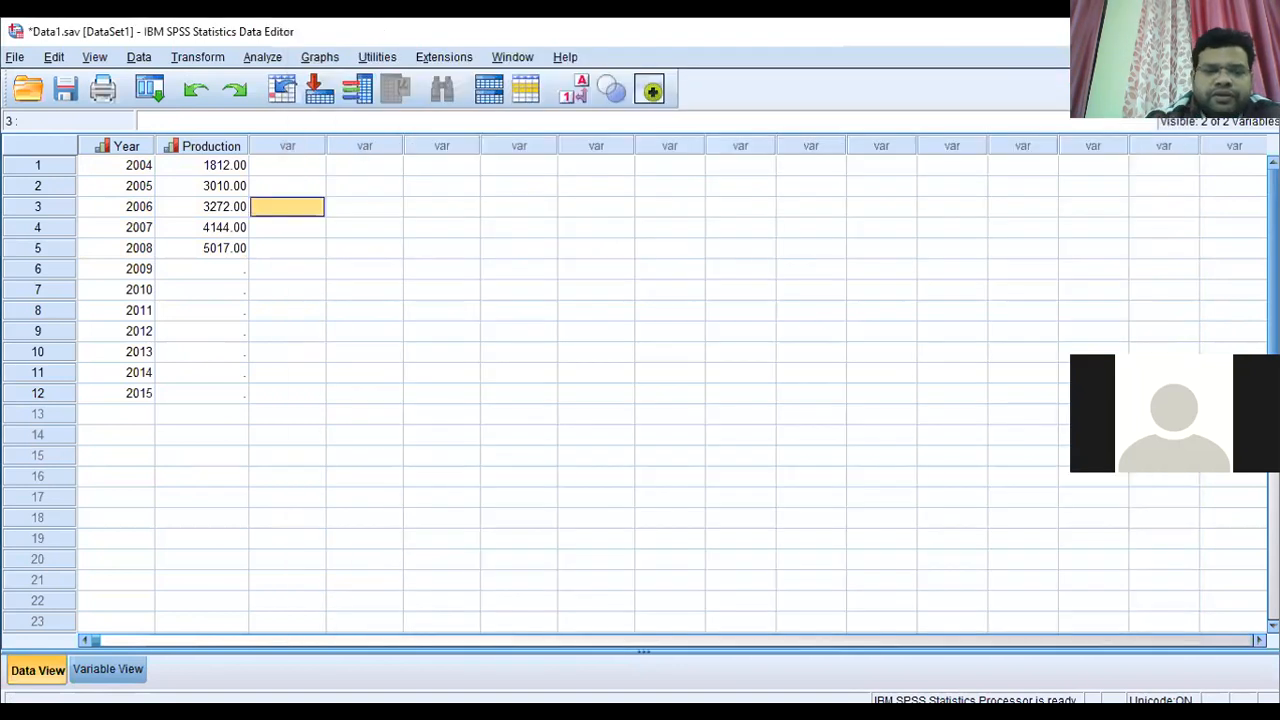
# Reset the Chart Builder and start a new simple line chart from the Line gallery
pyautogui.click(327, 58)
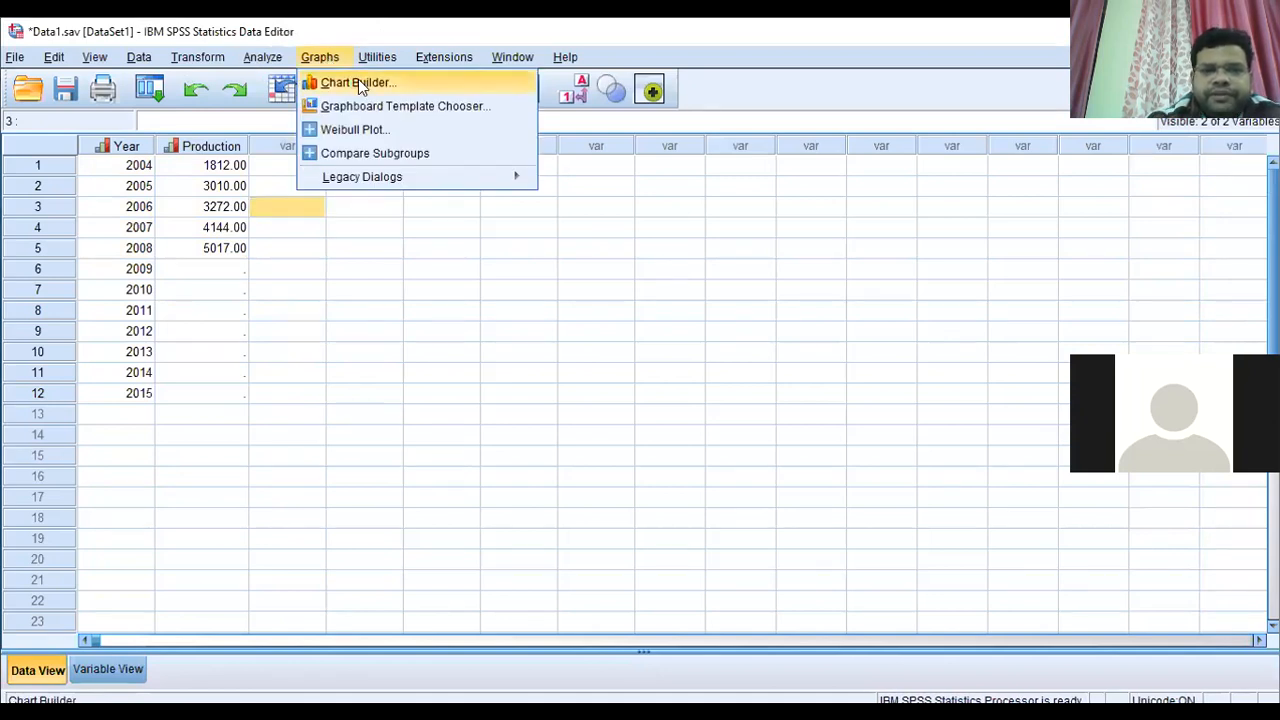
pyautogui.click(359, 85)
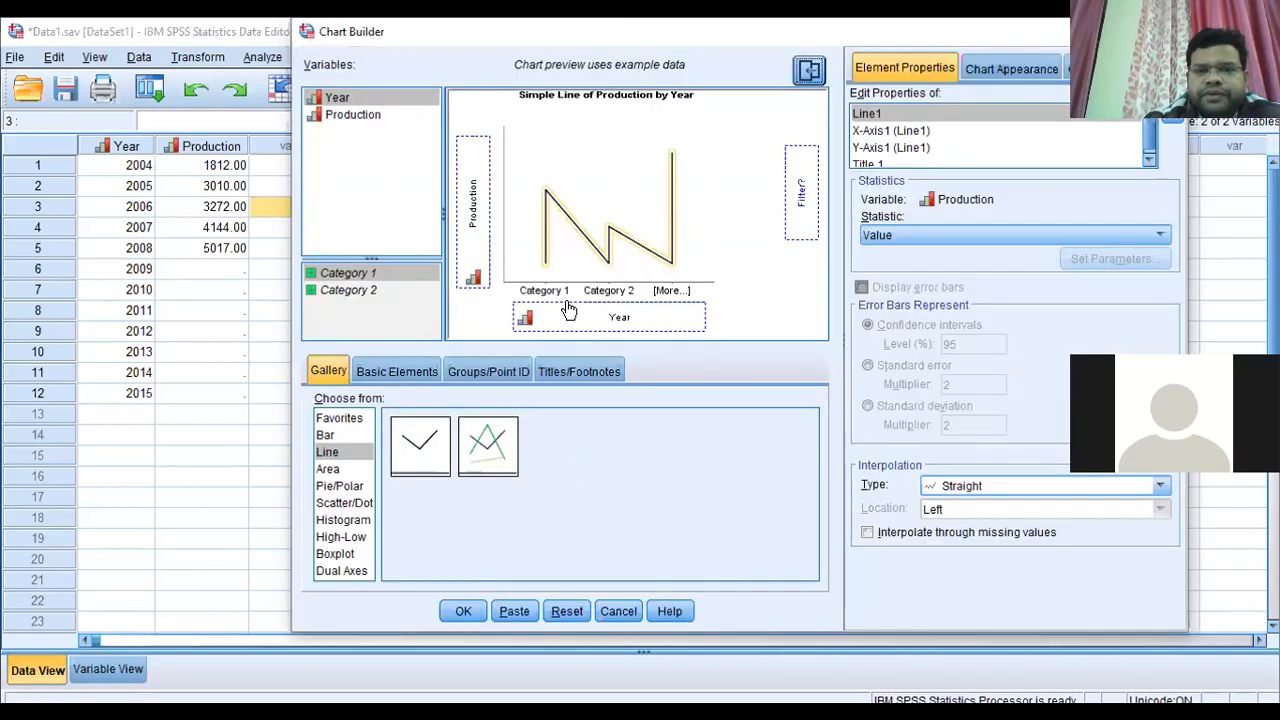
pyautogui.click(566, 611)
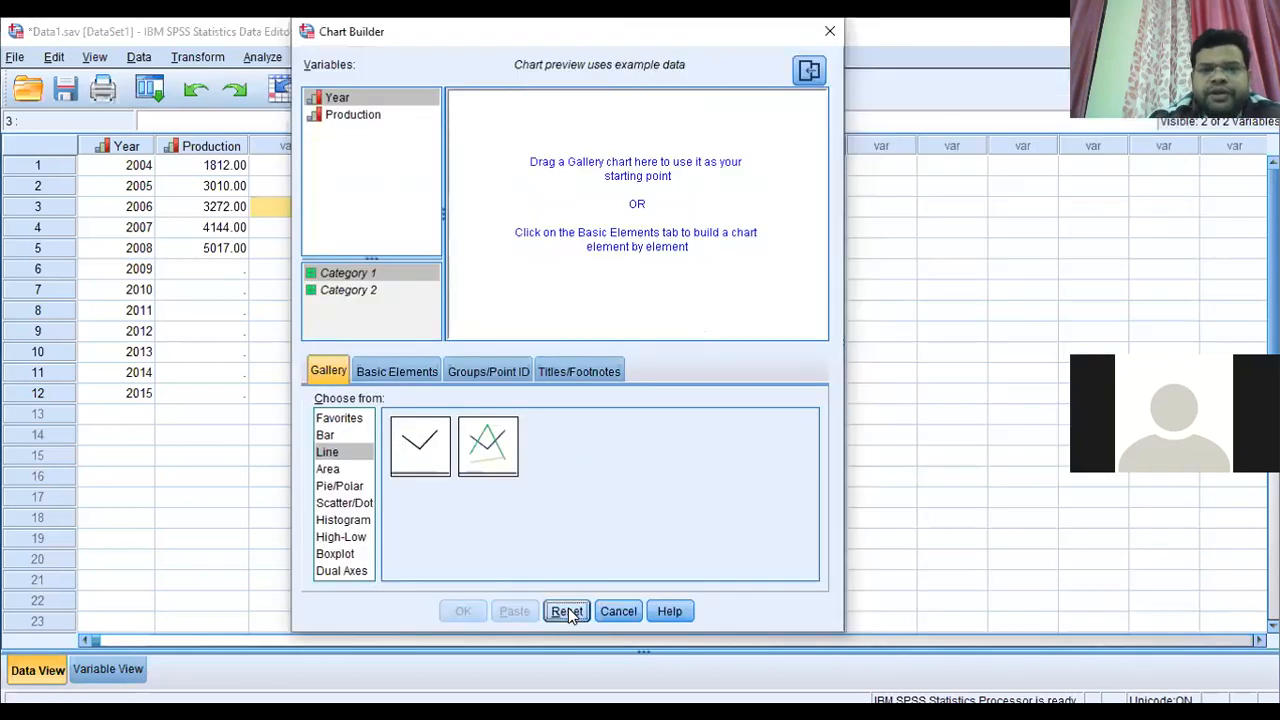
pyautogui.click(328, 455)
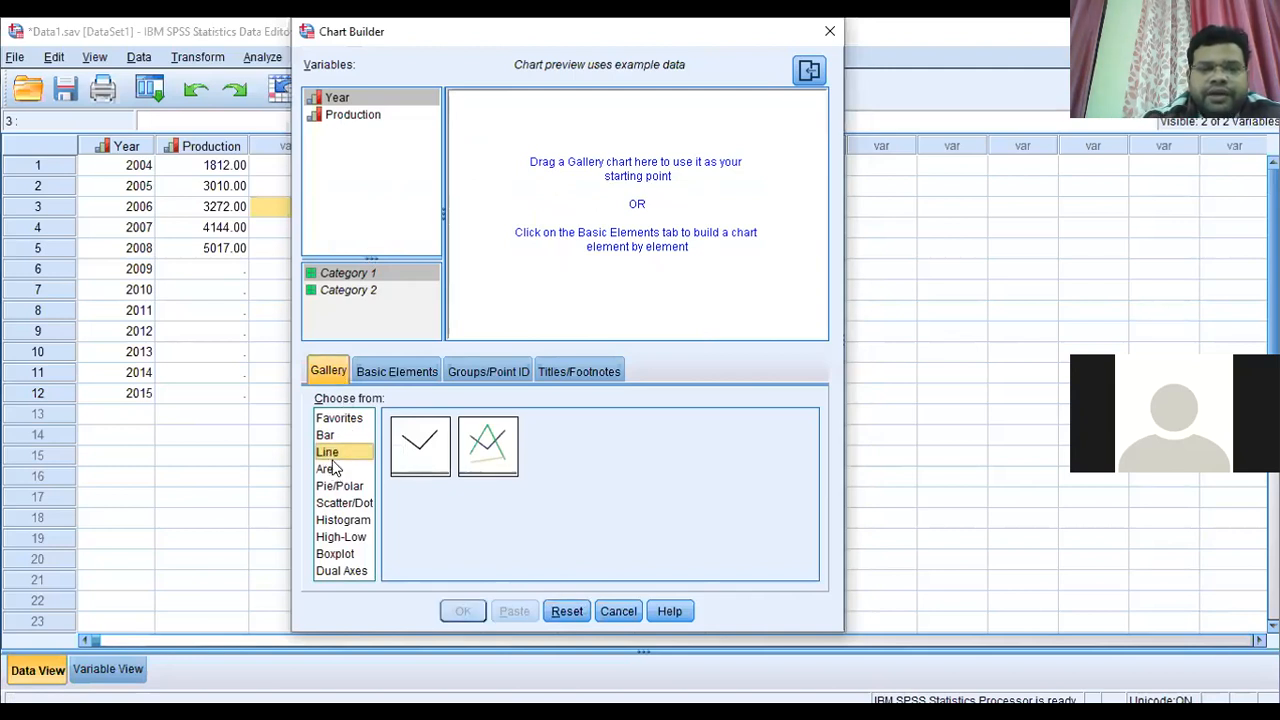
pyautogui.click(415, 449)
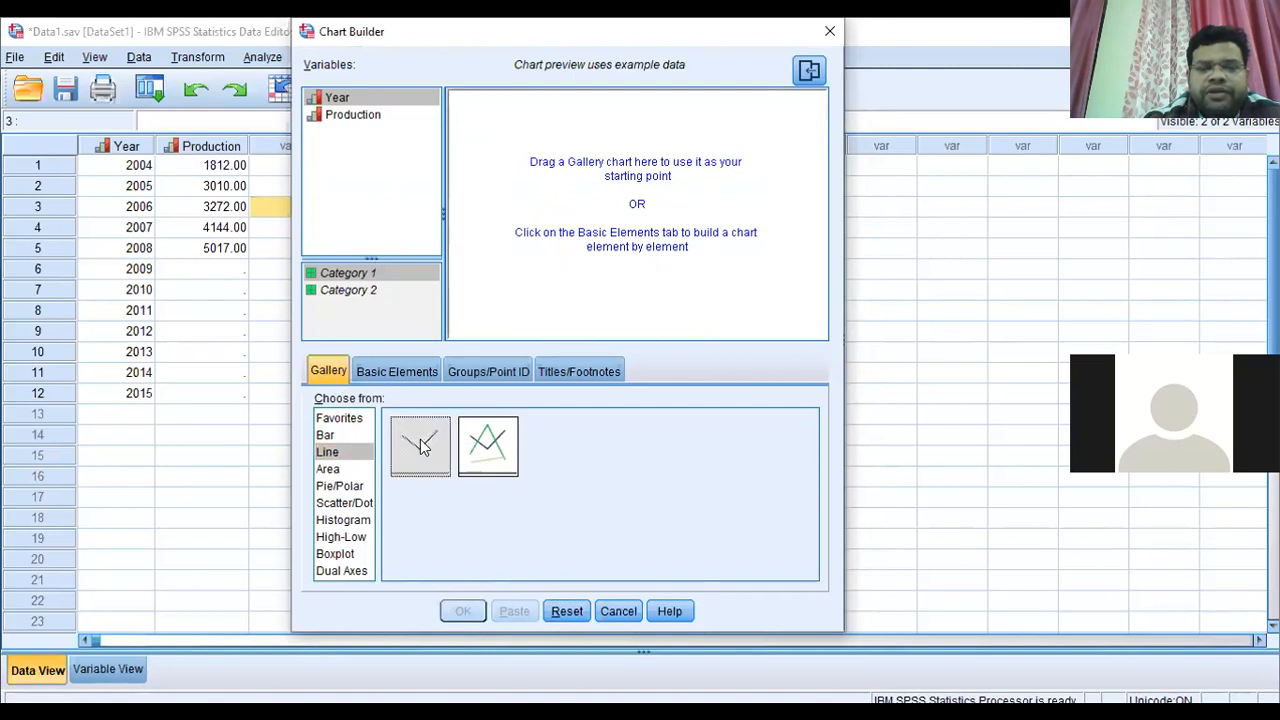
pyautogui.moveTo(416, 444); pyautogui.dragTo(583, 228)
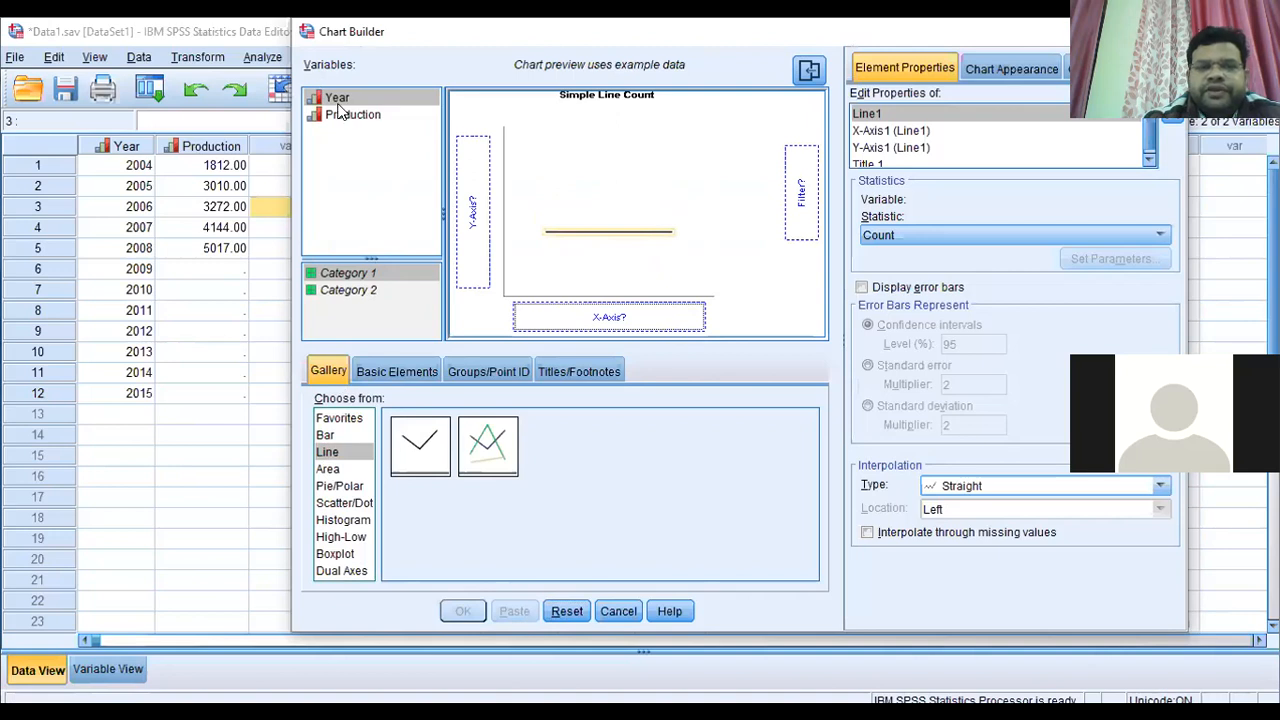
# Assign Year to the x-axis and Production to the y-axis, and generate the line chart
pyautogui.click(627, 320)
pyautogui.moveTo(340, 100); pyautogui.dragTo(570, 302)
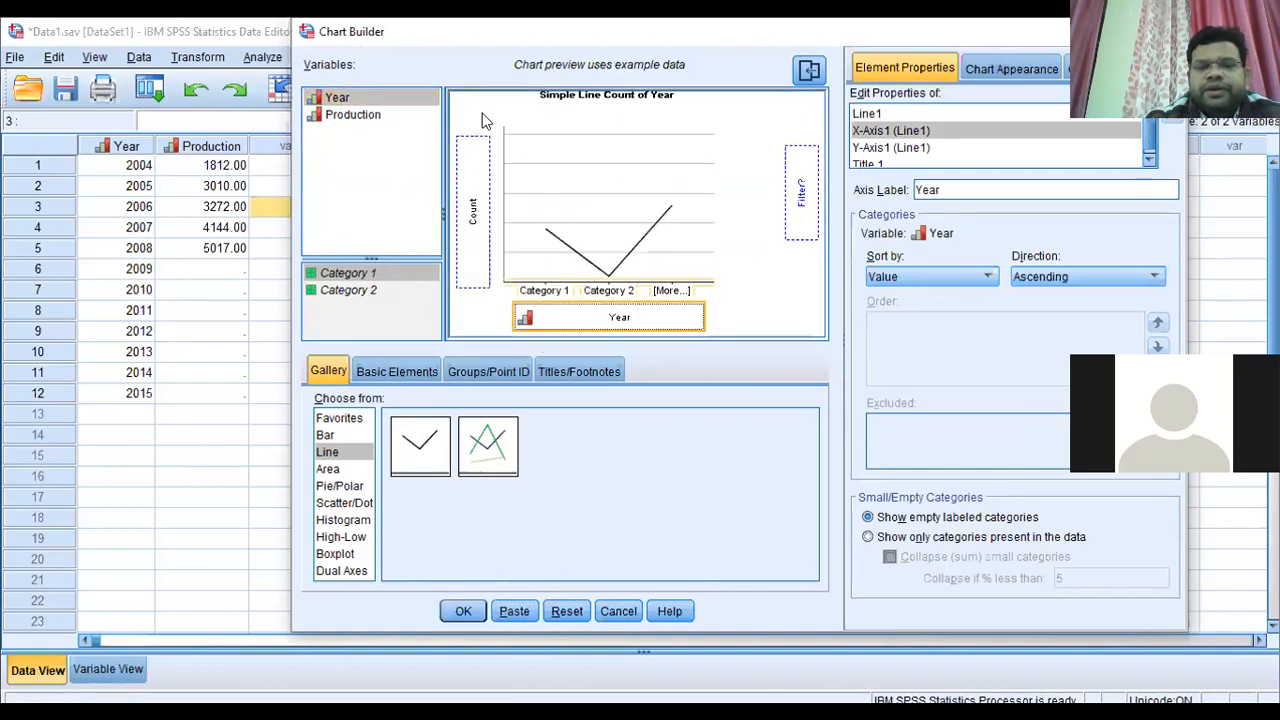
pyautogui.moveTo(357, 118); pyautogui.dragTo(471, 208)
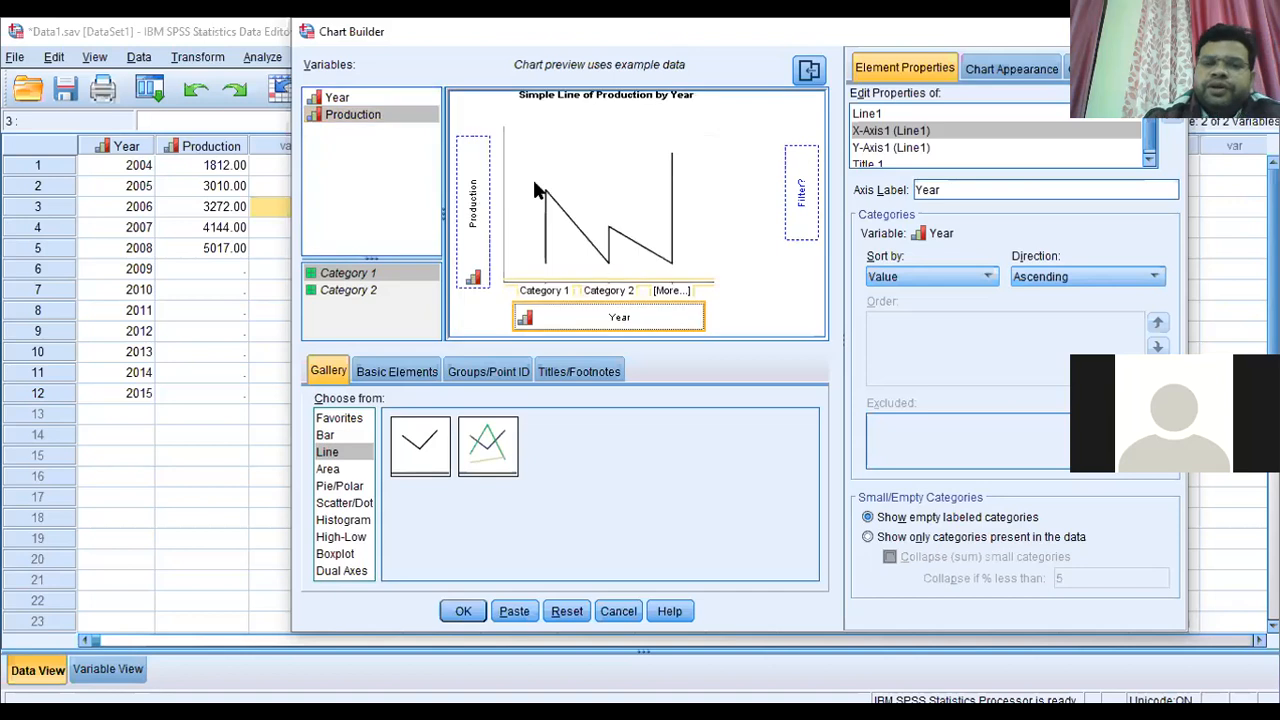
pyautogui.click(466, 610)
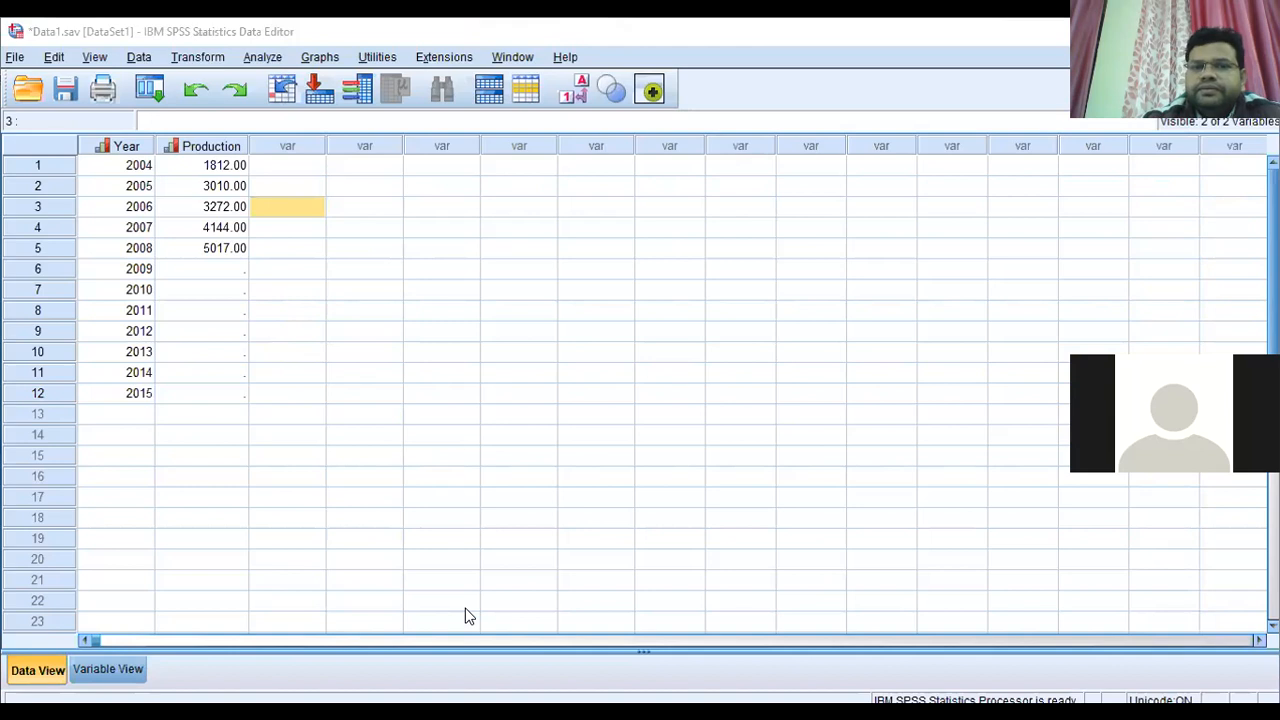
pyautogui.click(466, 609)
pyautogui.press('Tab')
pyautogui.press('Return')
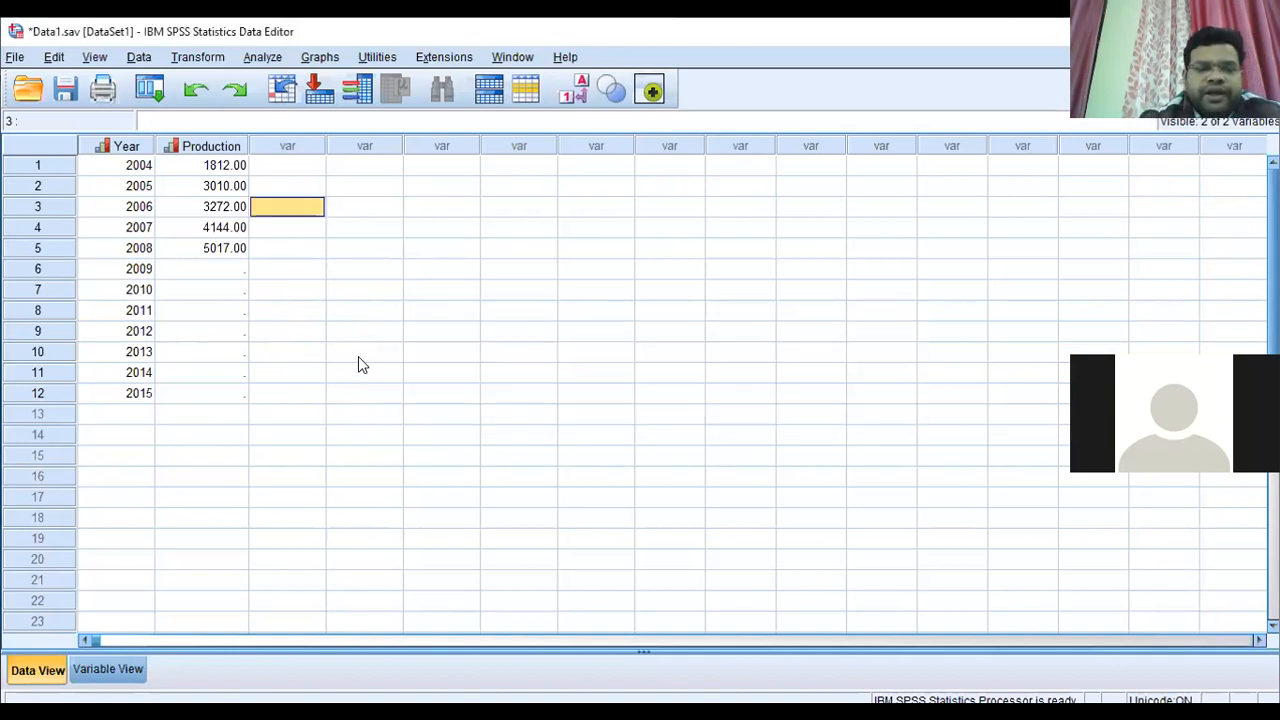
# Highlight the Year values 2009 to 2015 to examine the years without production data
pyautogui.click(311, 297)
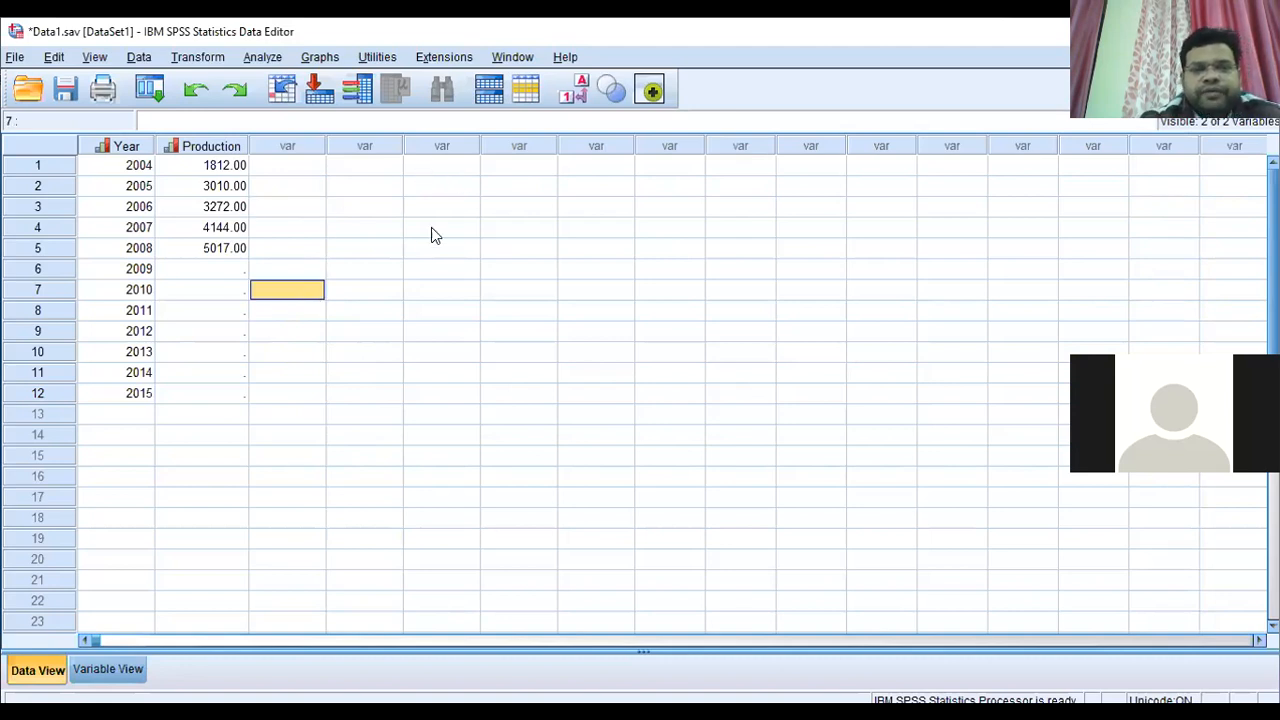
pyautogui.moveTo(140, 269); pyautogui.dragTo(145, 398)
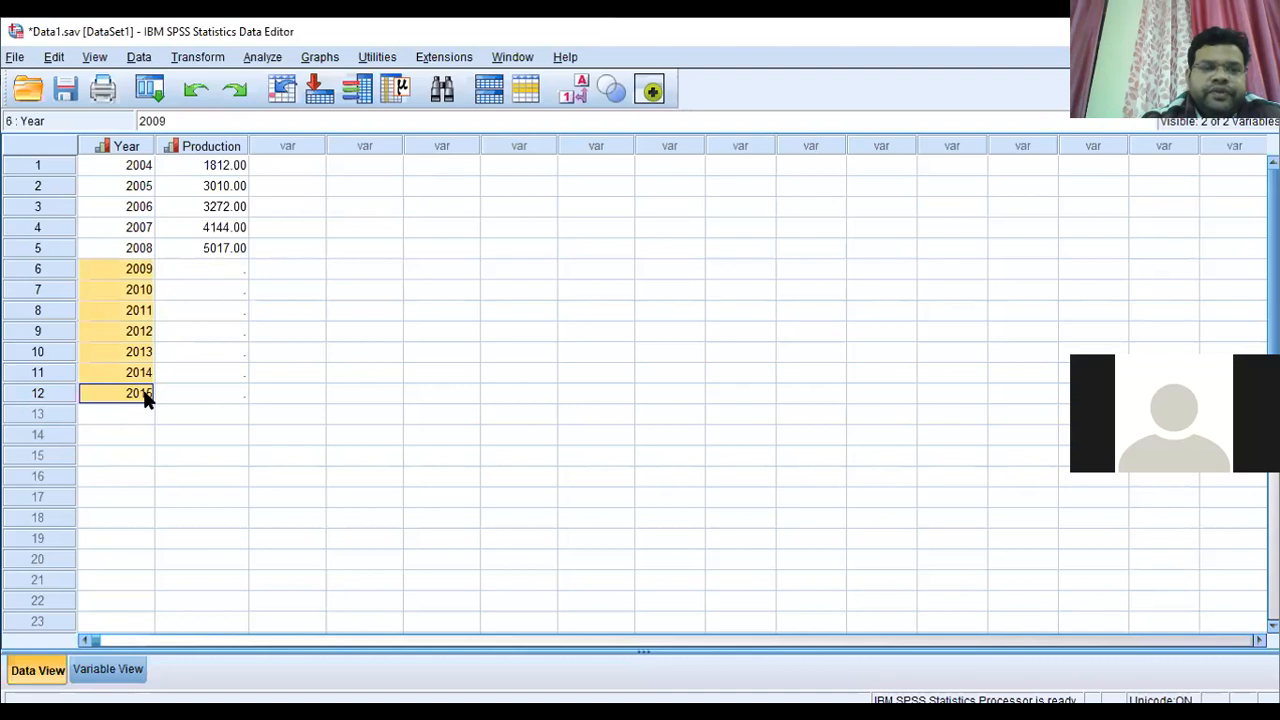
pyautogui.click(367, 352)
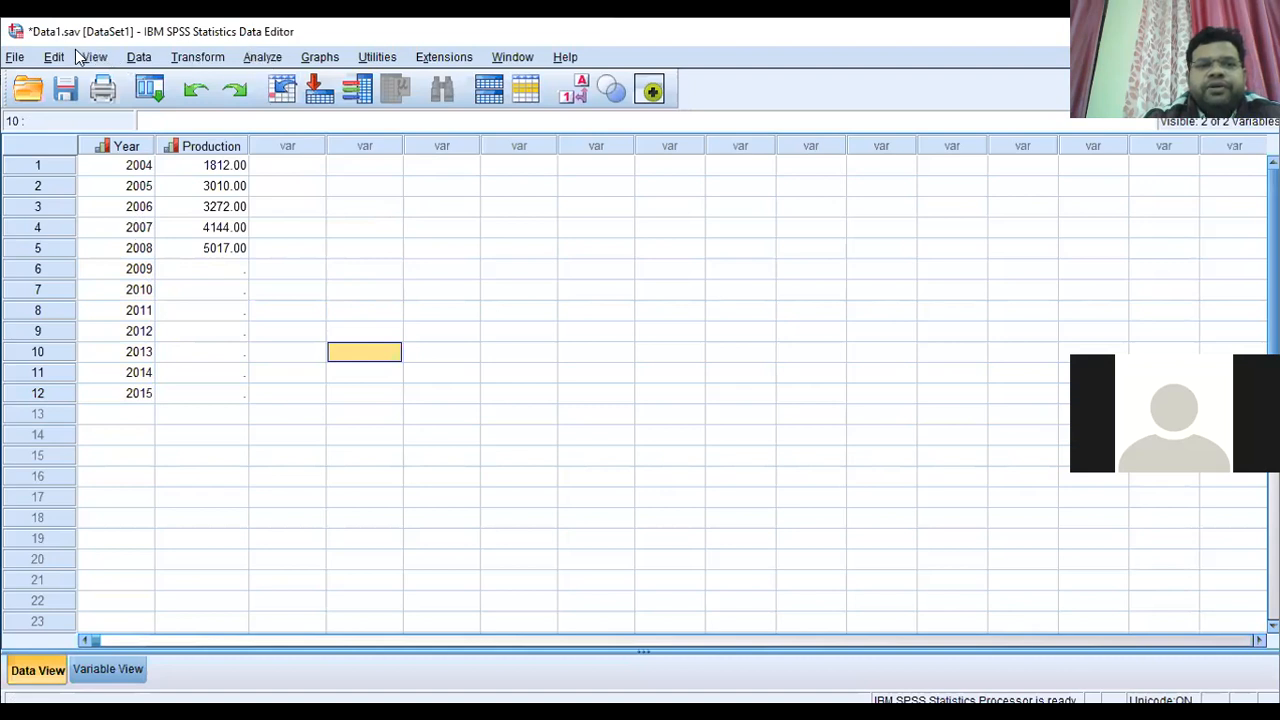
# Start creating a traditional time-series forecasting model and open the definition of its date and time
pyautogui.click(263, 58)
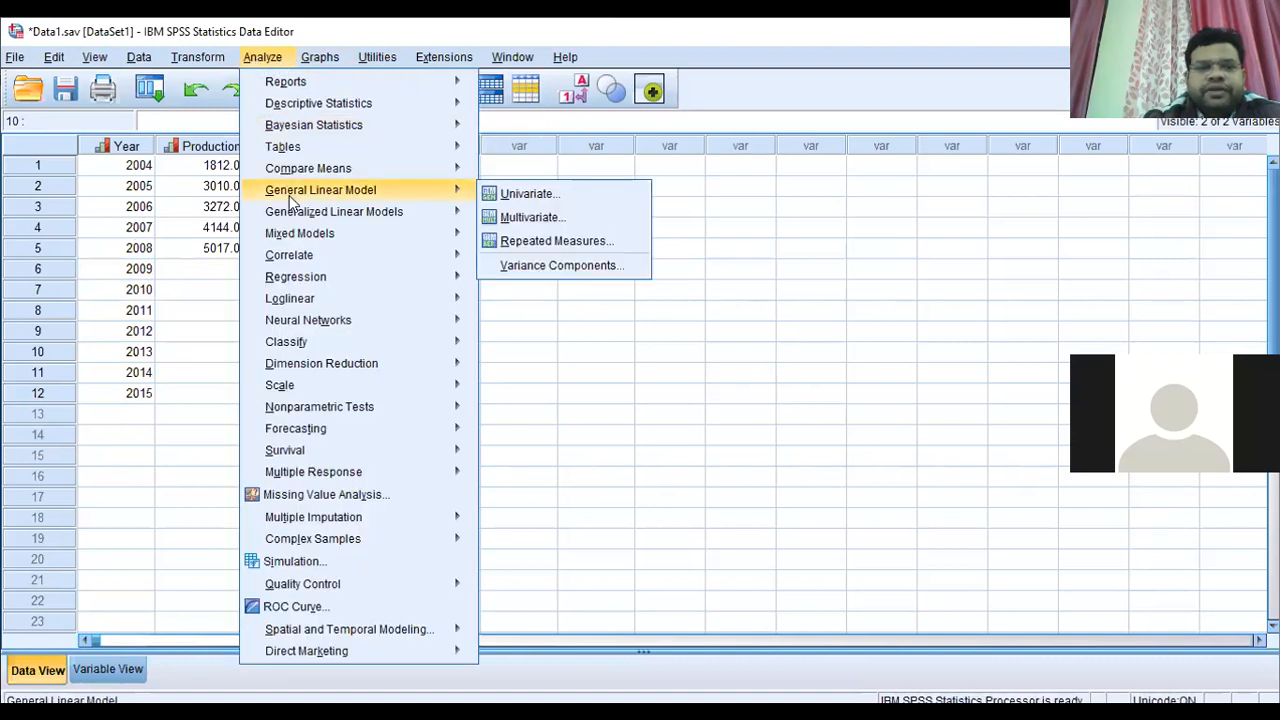
pyautogui.moveTo(311, 386)
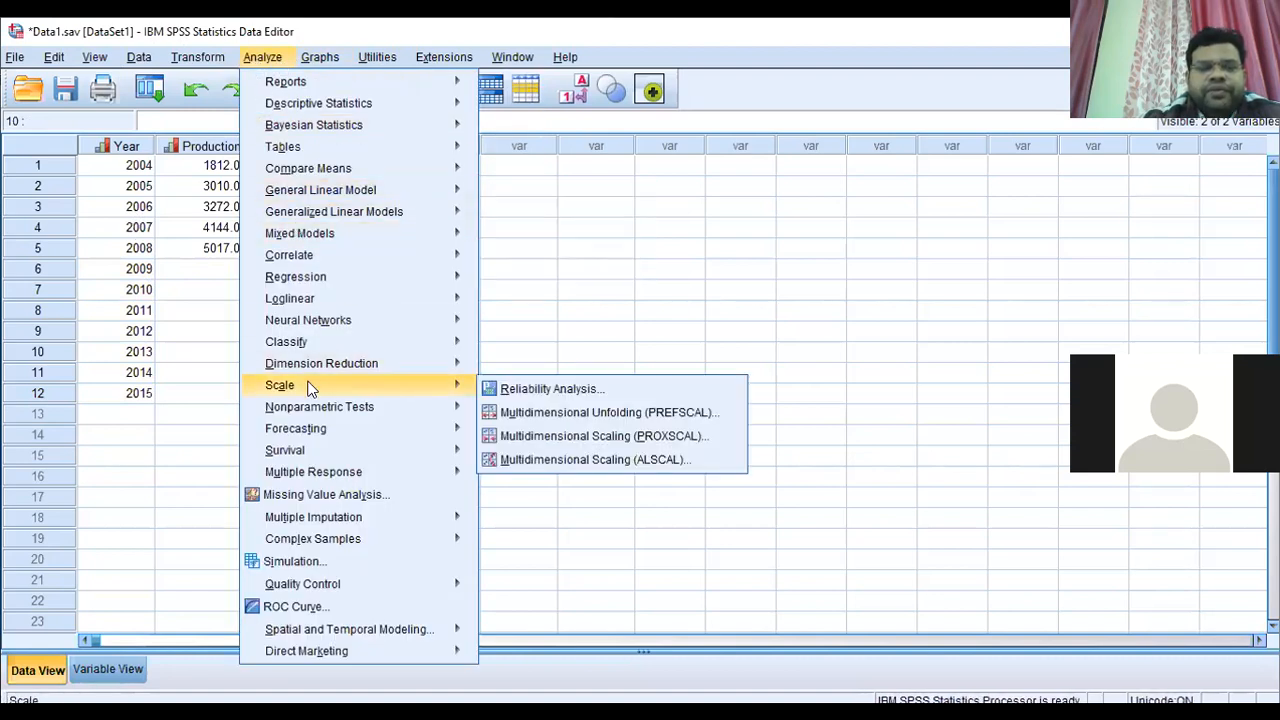
pyautogui.moveTo(310, 429)
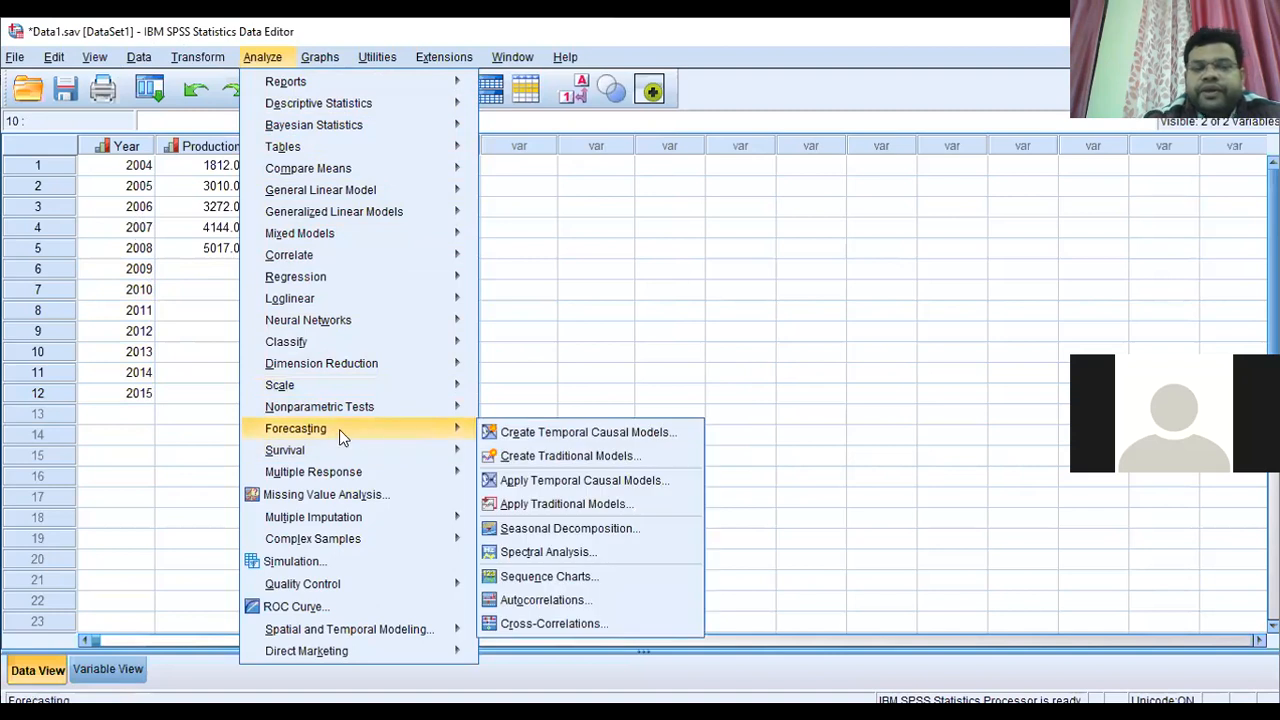
pyautogui.click(528, 458)
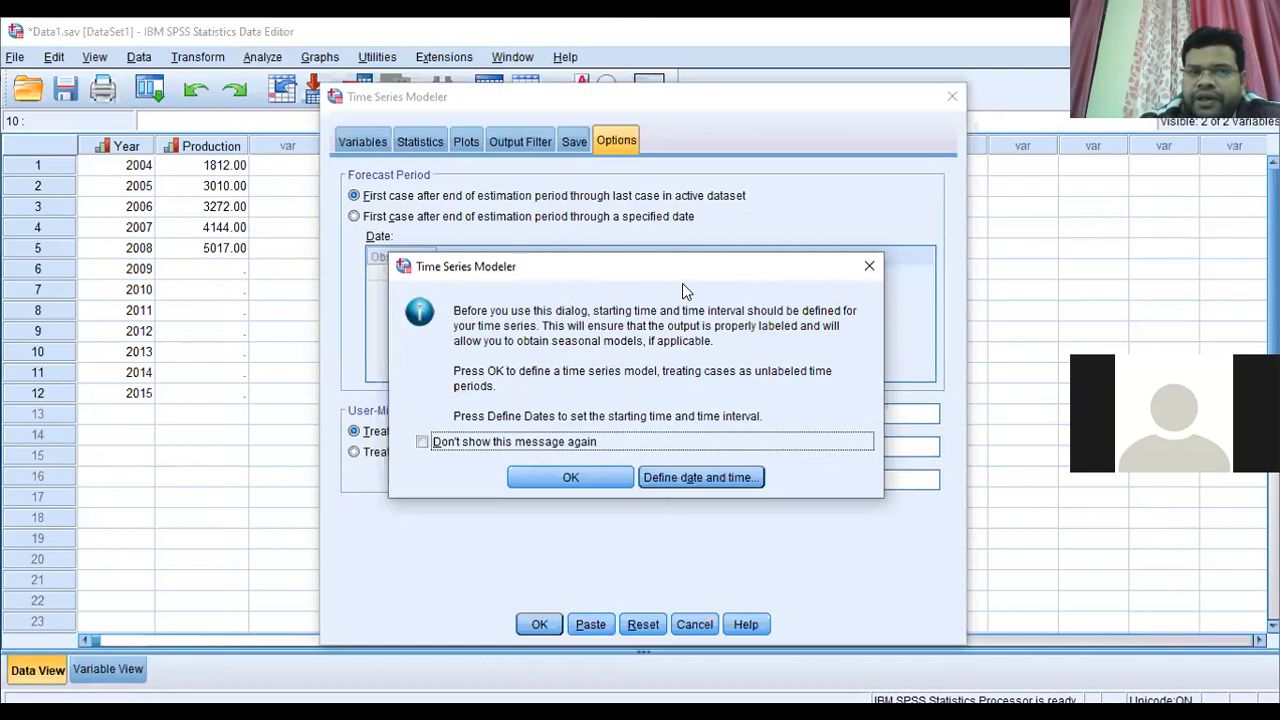
pyautogui.click(697, 177)
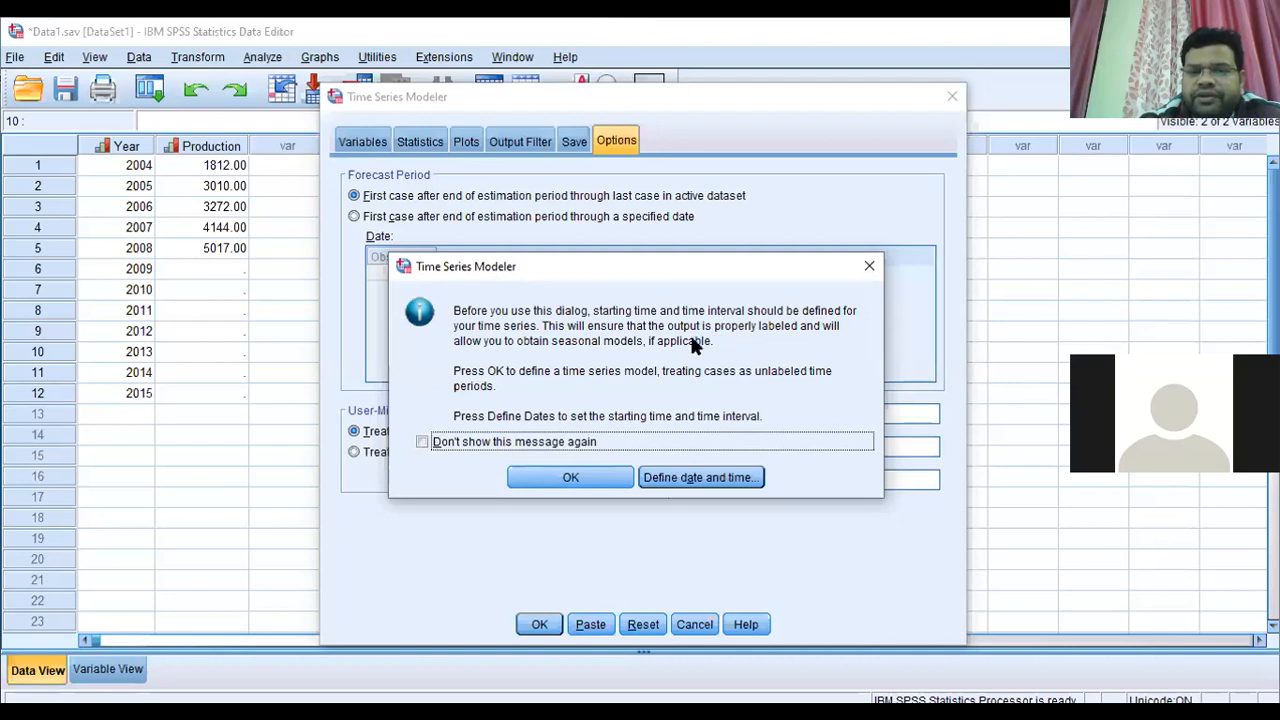
pyautogui.click(718, 478)
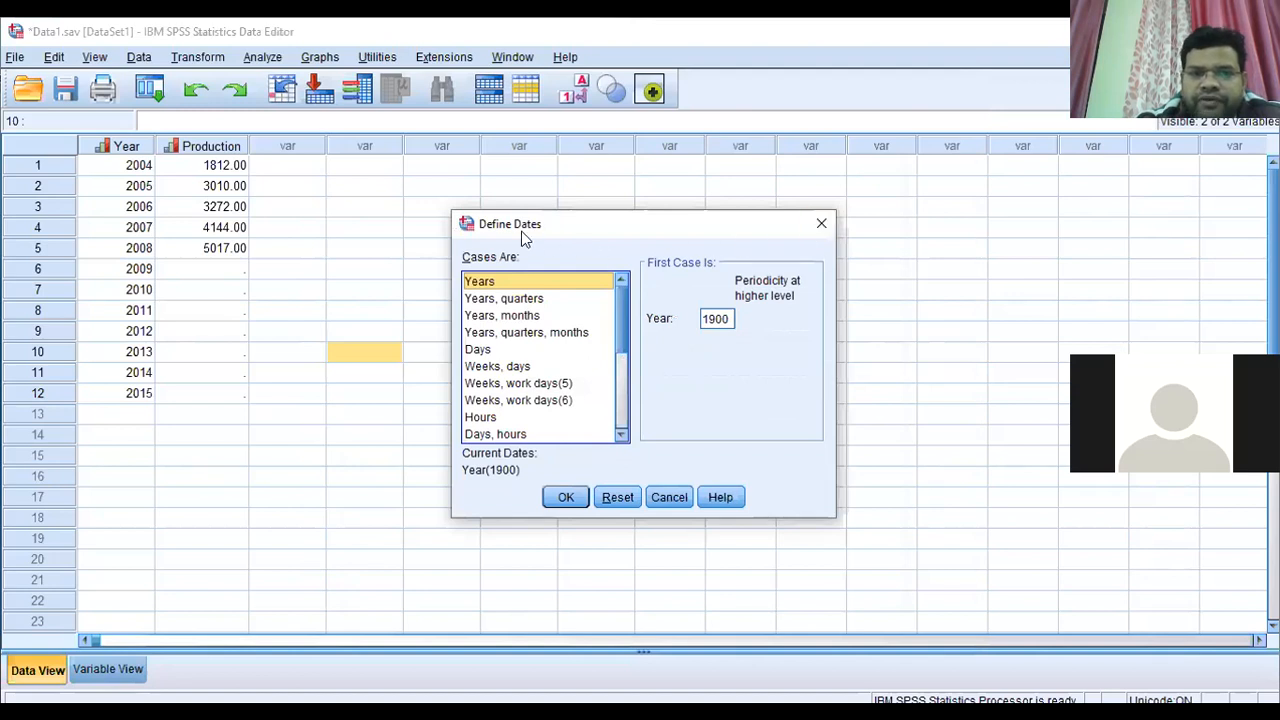
# Examine the time interval choices available for the cases, from years down to hours, minutes and seconds
pyautogui.click(621, 366)
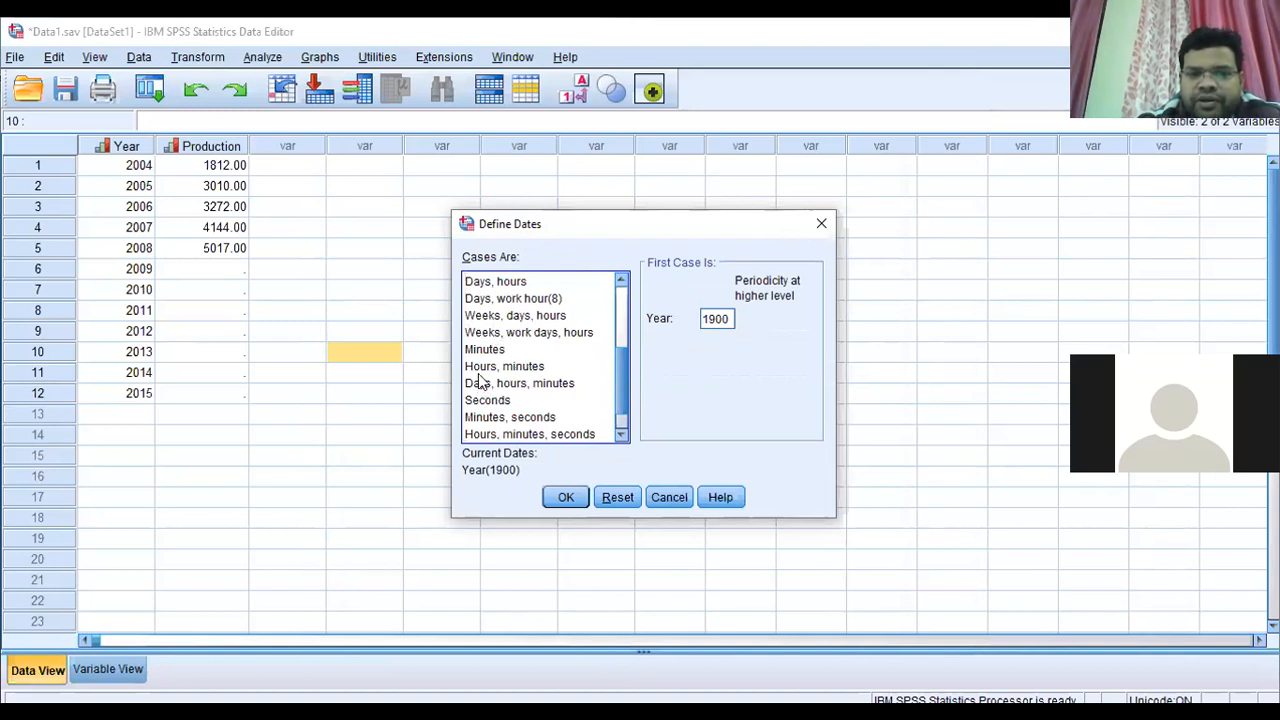
pyautogui.click(624, 345)
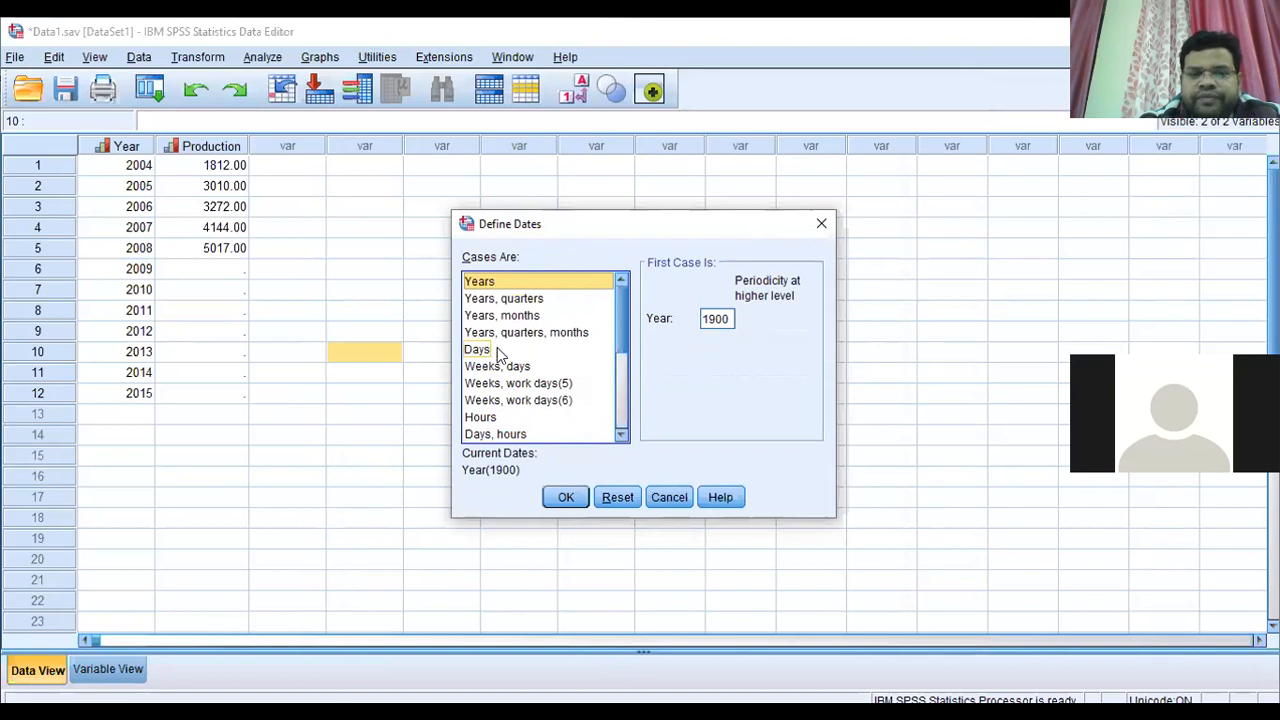
pyautogui.click(621, 388)
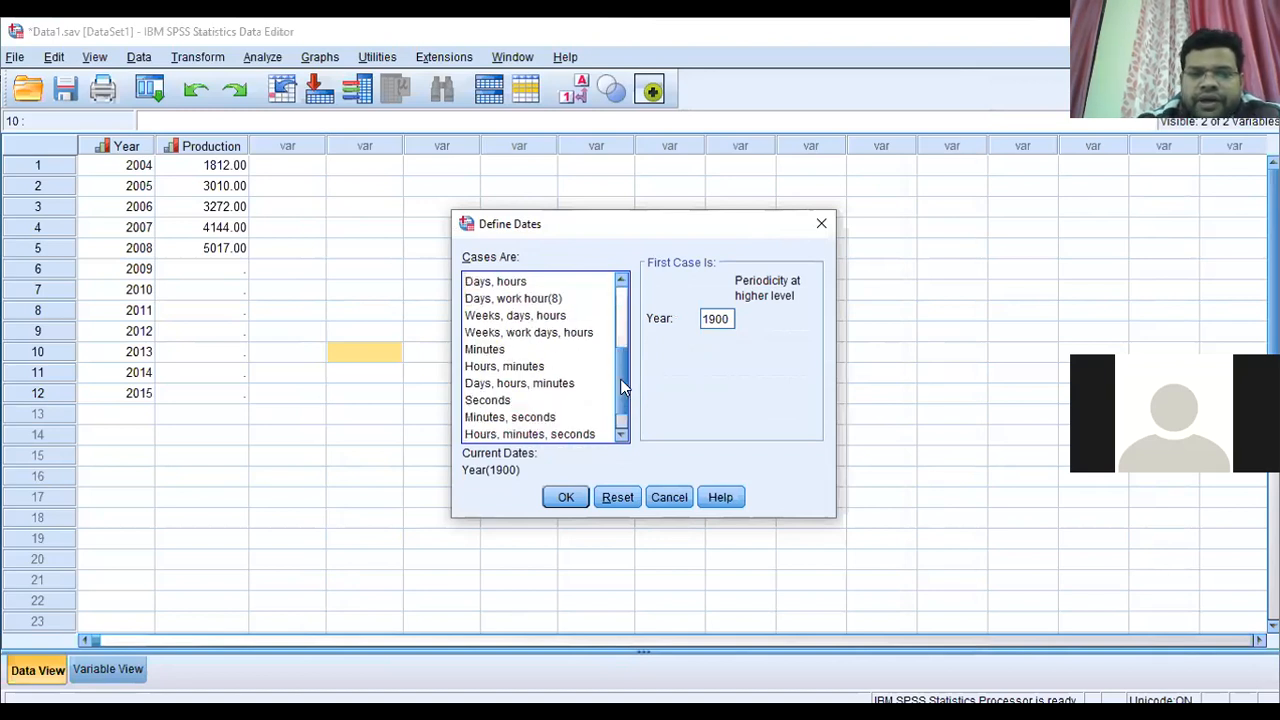
pyautogui.click(621, 281)
pyautogui.click(621, 281)
pyautogui.click(621, 281)
pyautogui.click(621, 281)
pyautogui.click(621, 281)
pyautogui.click(621, 281)
pyautogui.click(621, 281)
pyautogui.click(621, 281)
pyautogui.click(621, 281)
pyautogui.click(621, 281)
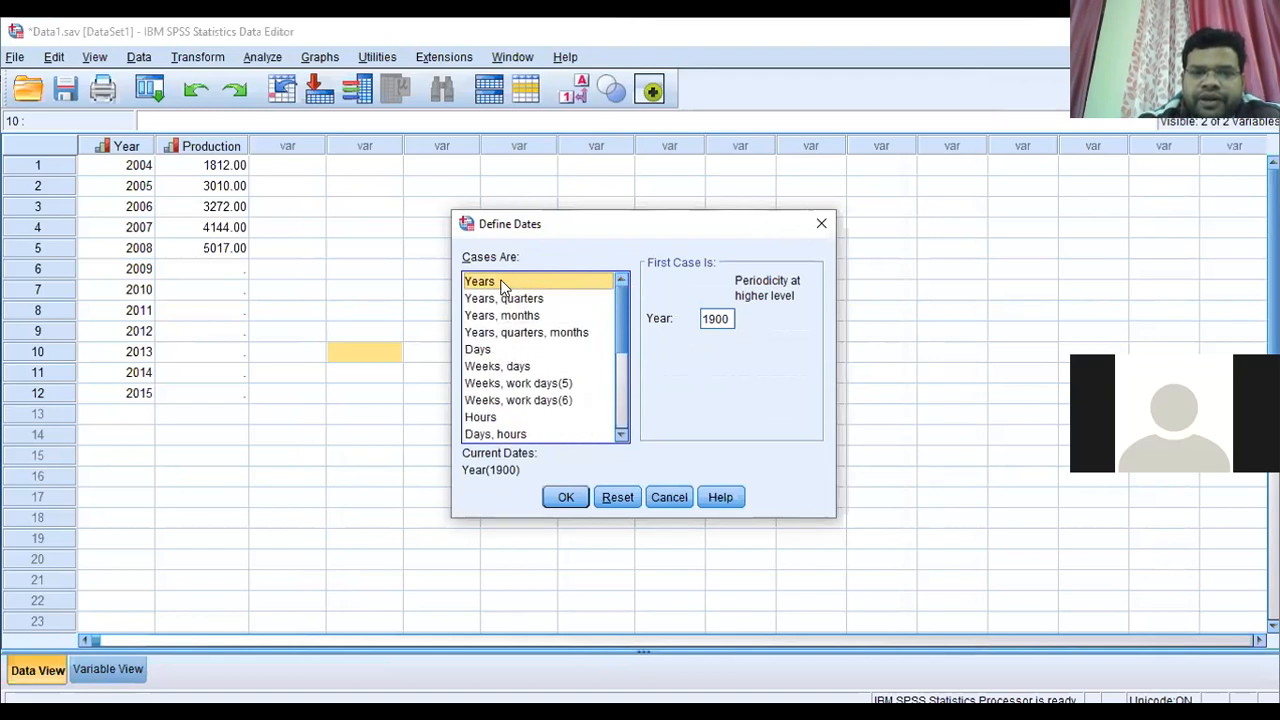
# Define the dates of the cases as Years, with 2004 as the year of the first case
pyautogui.click(730, 319)
pyautogui.press('BackSpace')
pyautogui.press('BackSpace')
pyautogui.press('BackSpace')
pyautogui.press('BackSpace')
pyautogui.write('2')
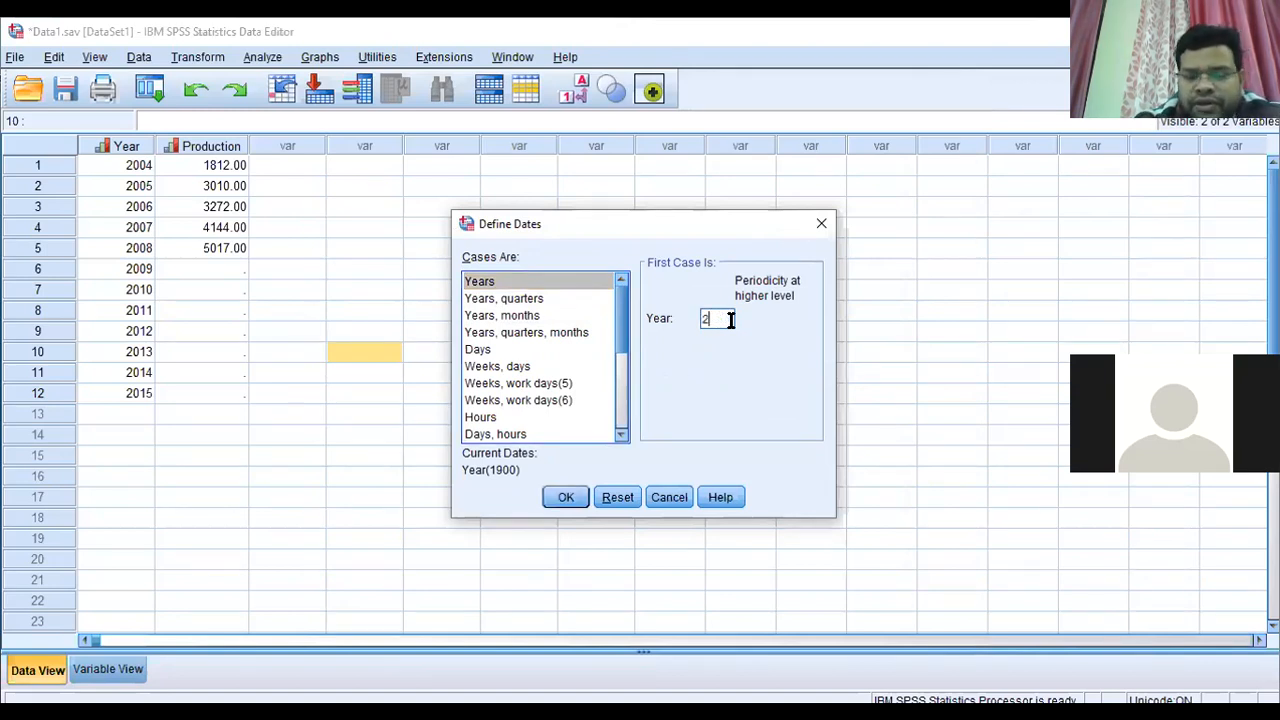
pyautogui.write('004')
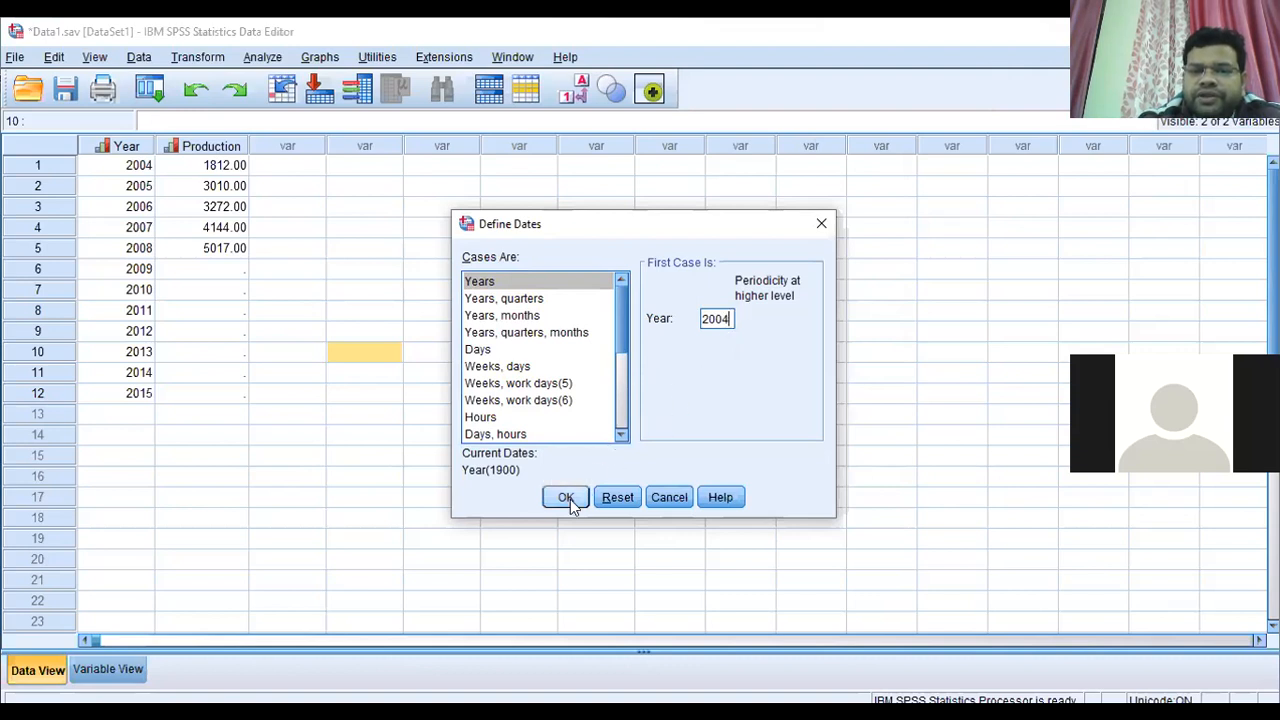
pyautogui.click(492, 282)
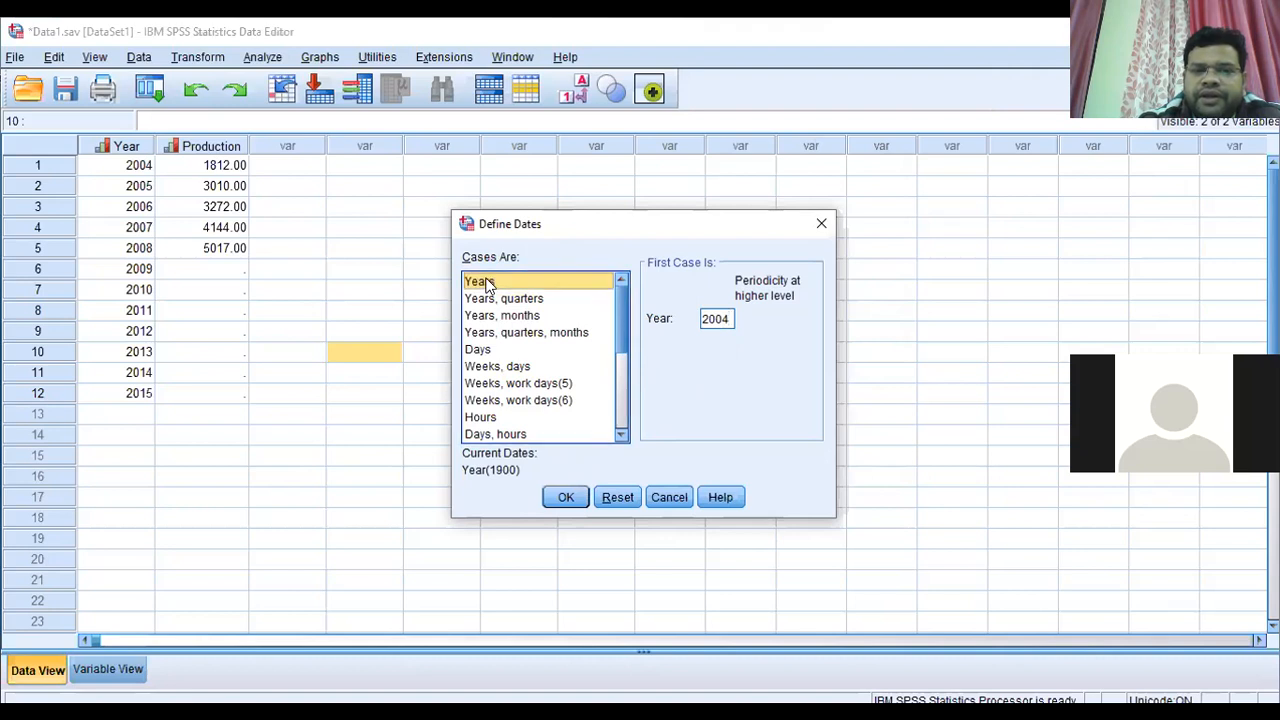
pyautogui.click(727, 318)
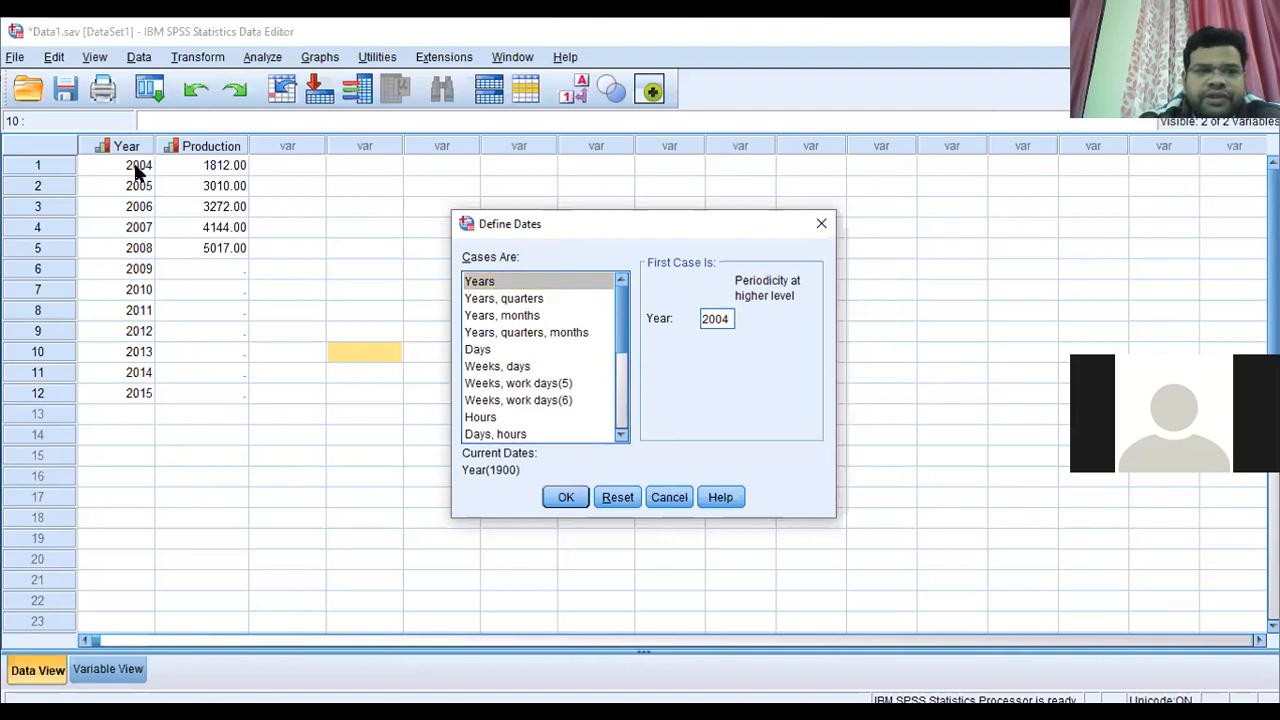
pyautogui.click(565, 497)
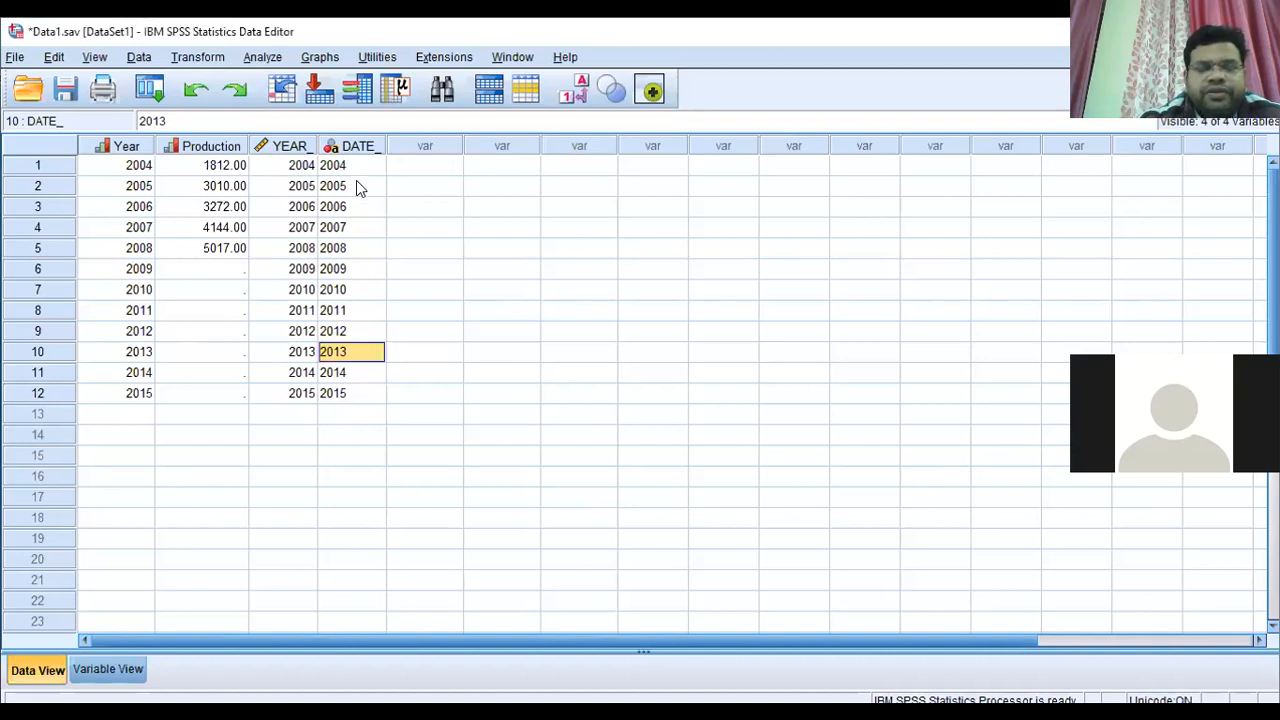
# Widen the YEAR_ and DATE_ columns and select them in turn to examine the new date variables
pyautogui.moveTo(318, 146); pyautogui.dragTo(436, 145)
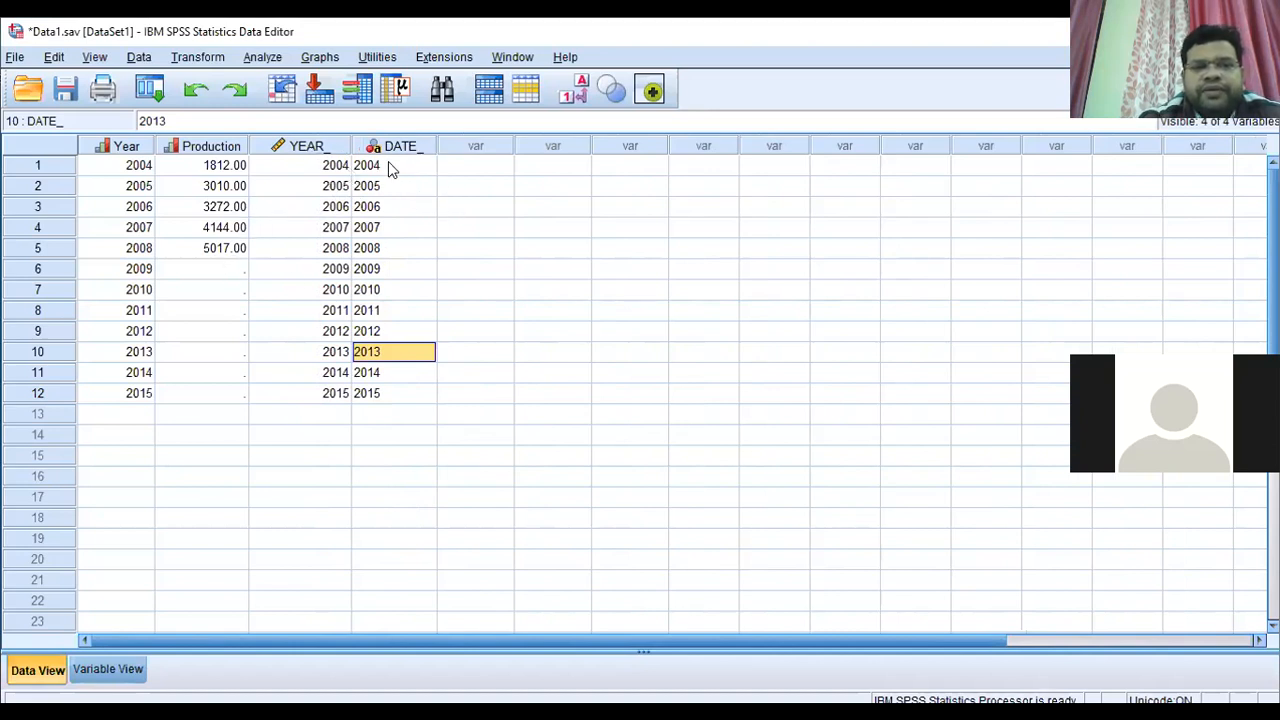
pyautogui.click(294, 152)
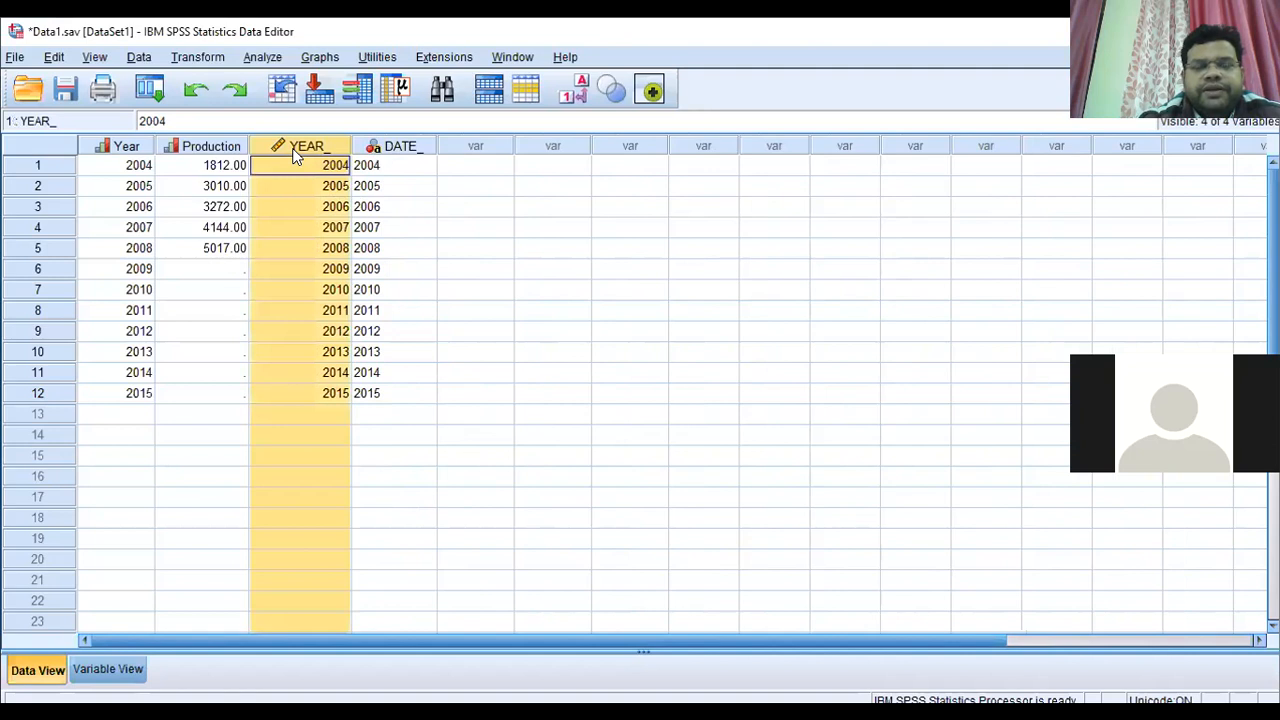
pyautogui.click(399, 146)
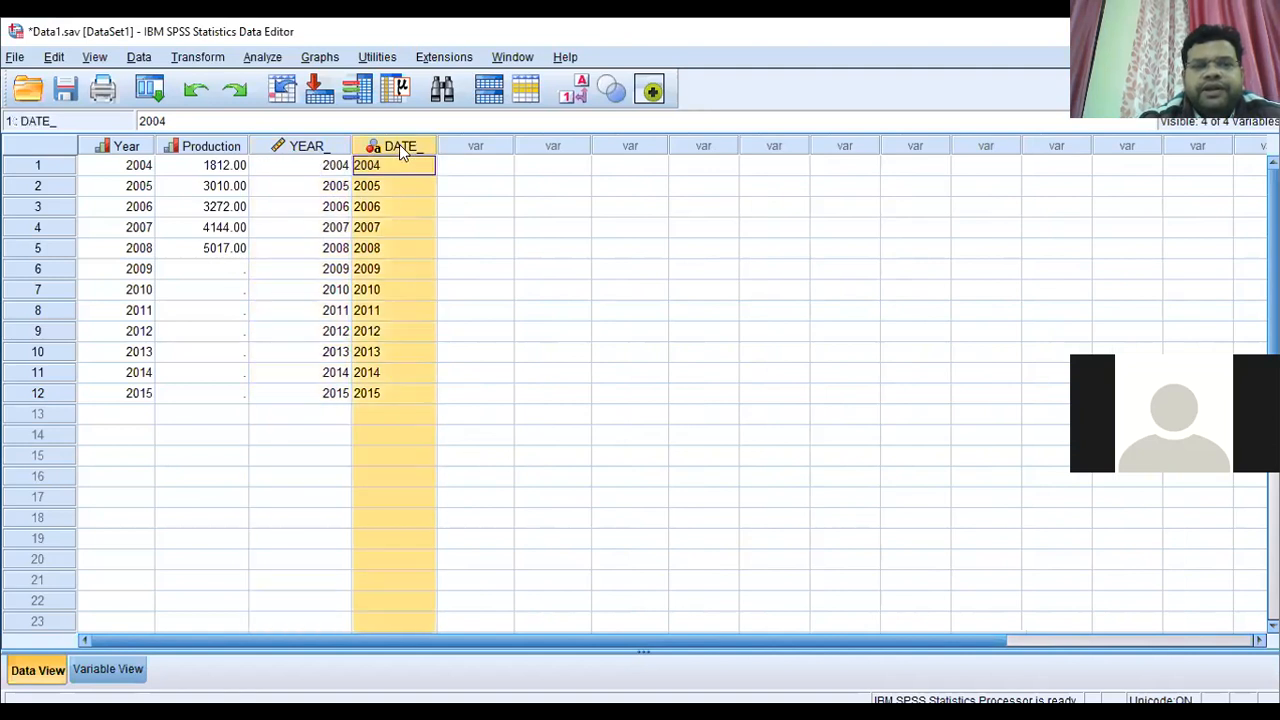
pyautogui.click(328, 146)
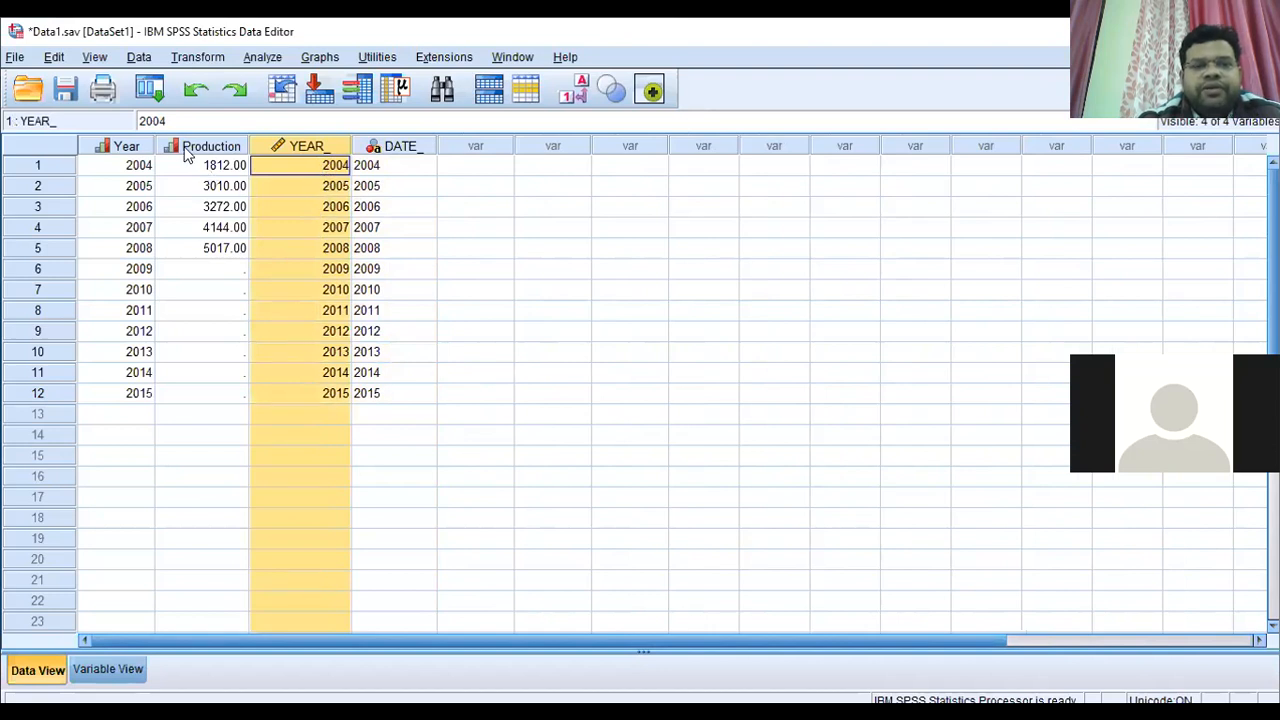
pyautogui.click(396, 167)
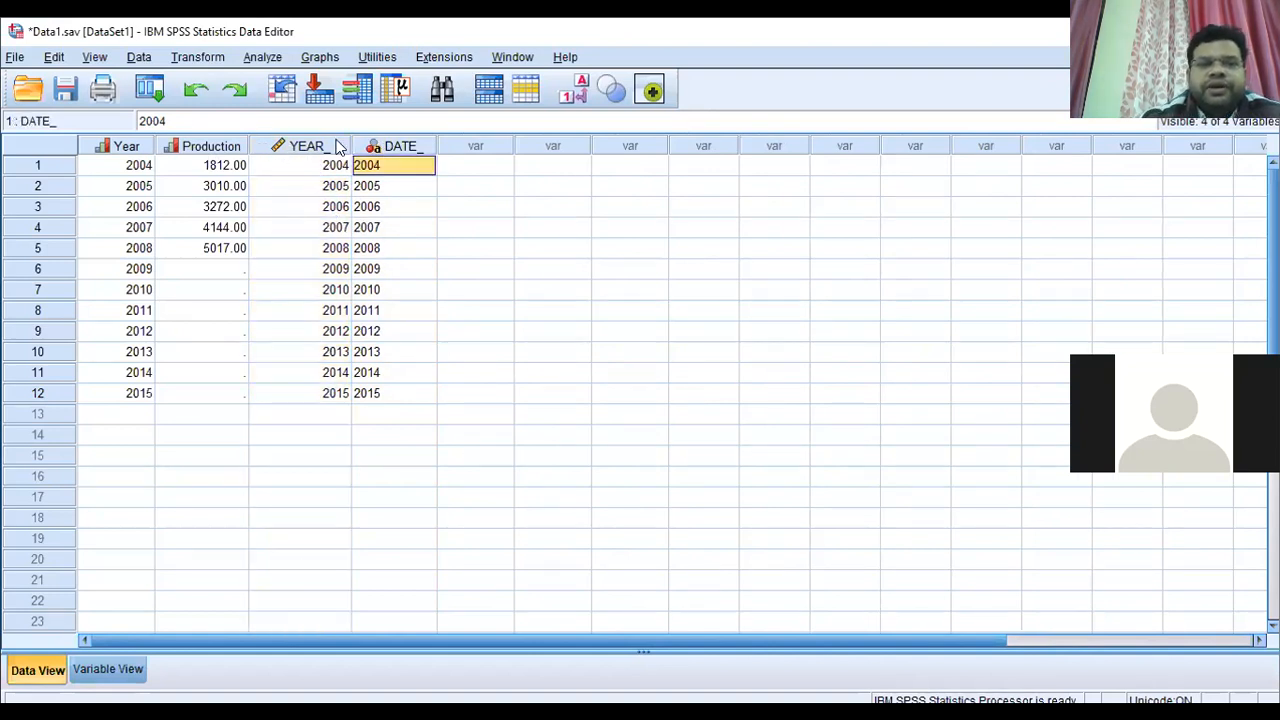
# Reopen the traditional Time Series Modeler and show its assignment of dependent and independent variables
pyautogui.click(263, 58)
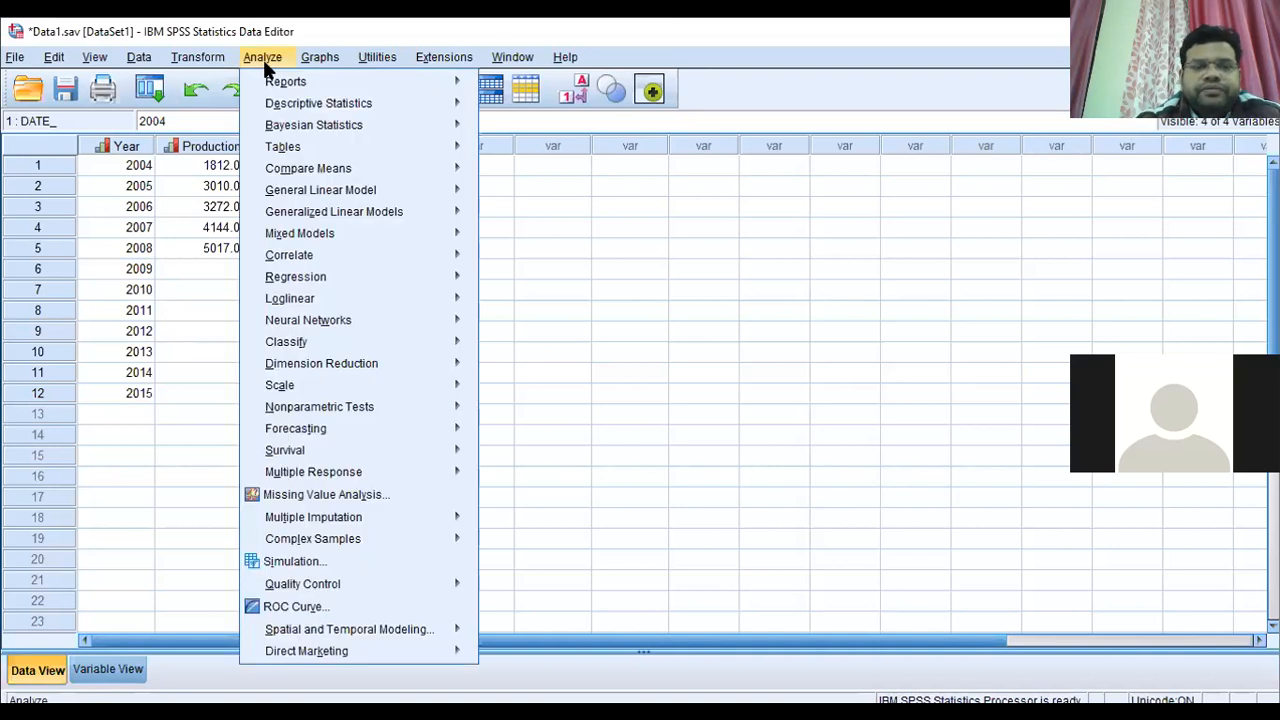
pyautogui.moveTo(336, 438)
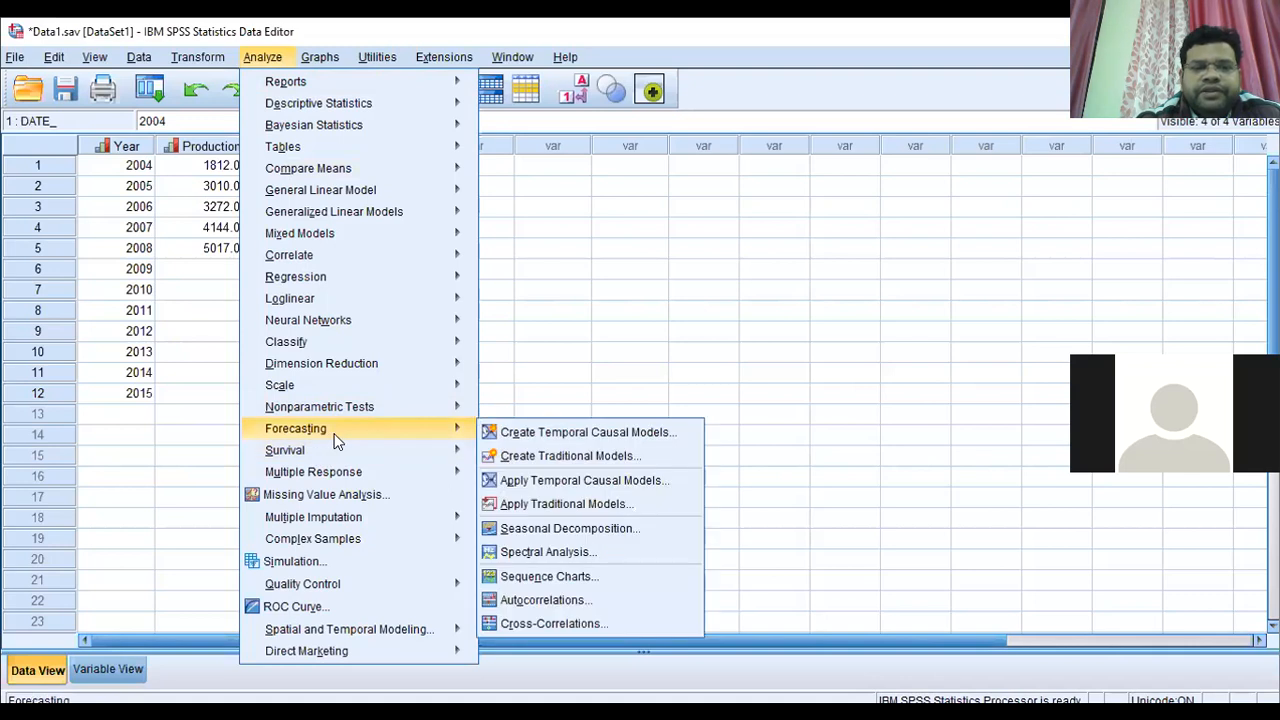
pyautogui.click(557, 454)
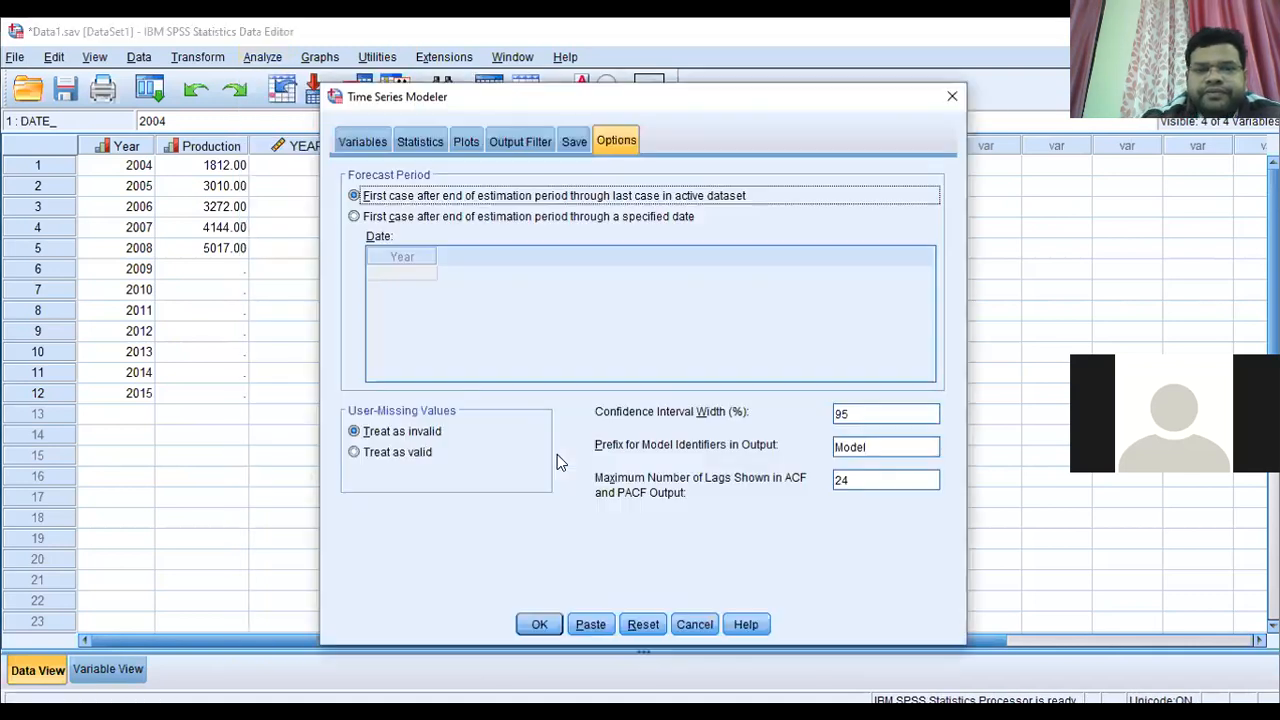
pyautogui.click(361, 141)
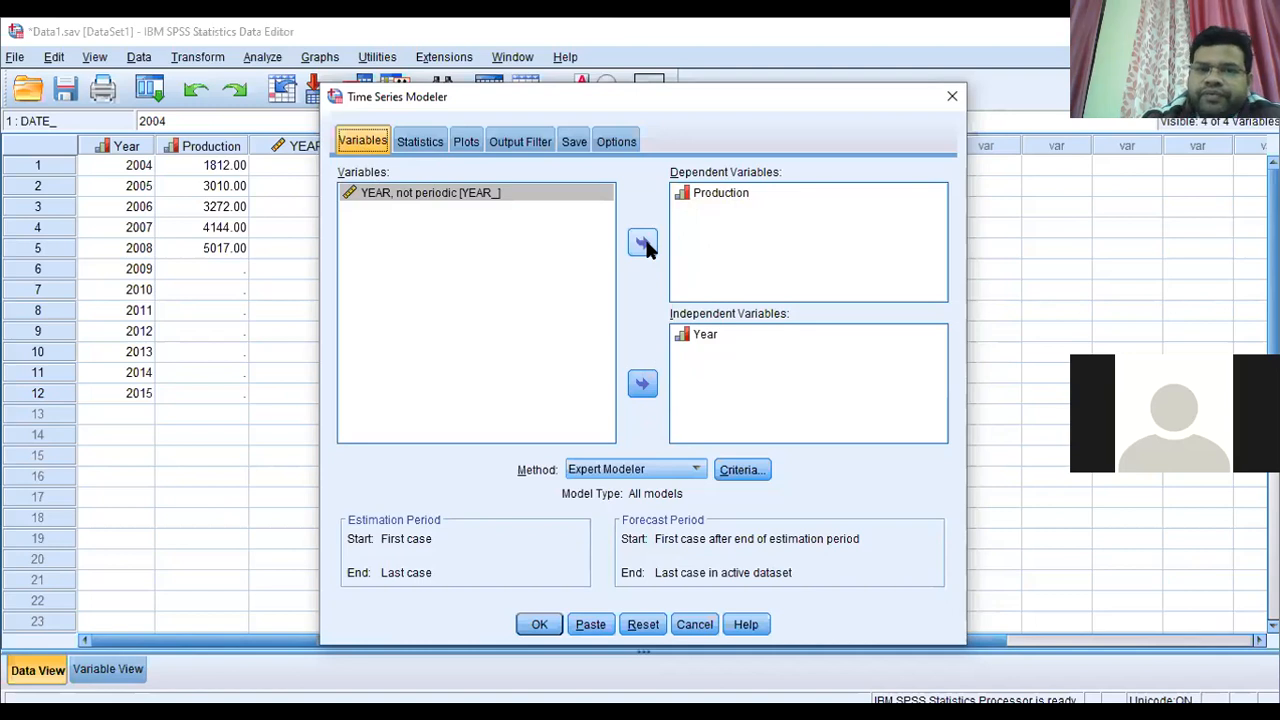
# Review the model's statistics, plots and output filter settings
pyautogui.click(418, 143)
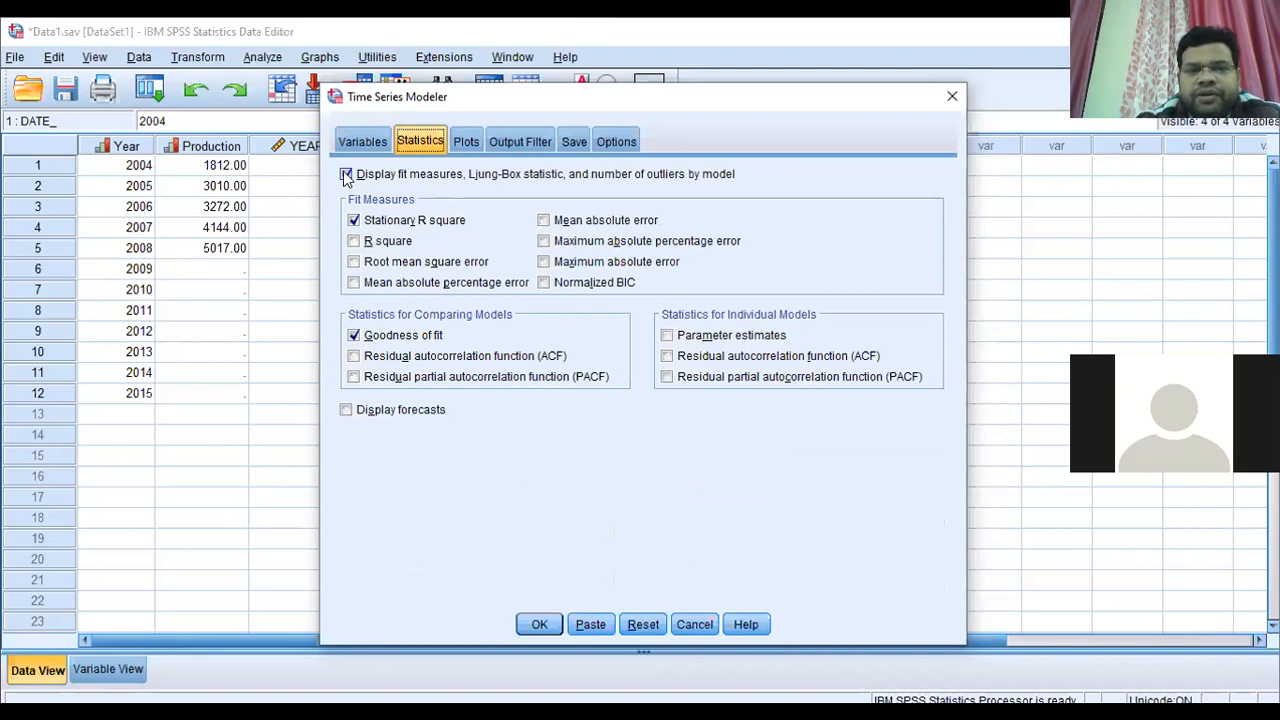
pyautogui.click(464, 143)
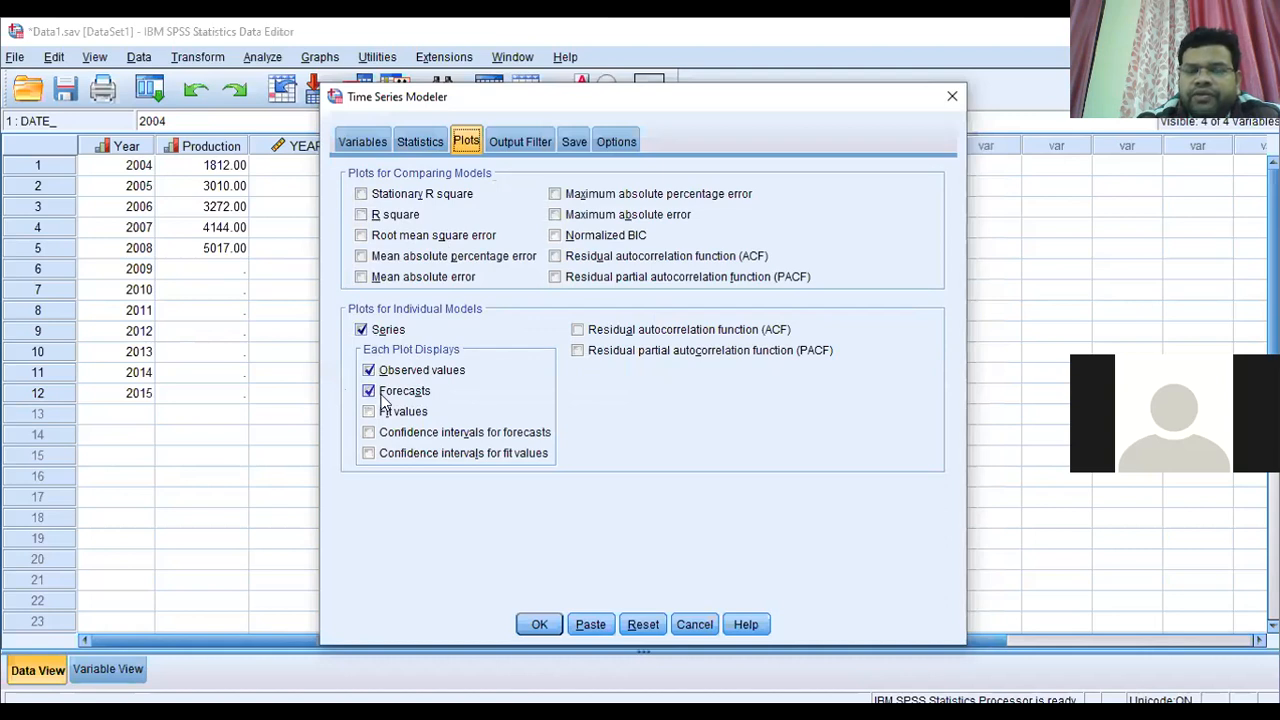
pyautogui.click(515, 143)
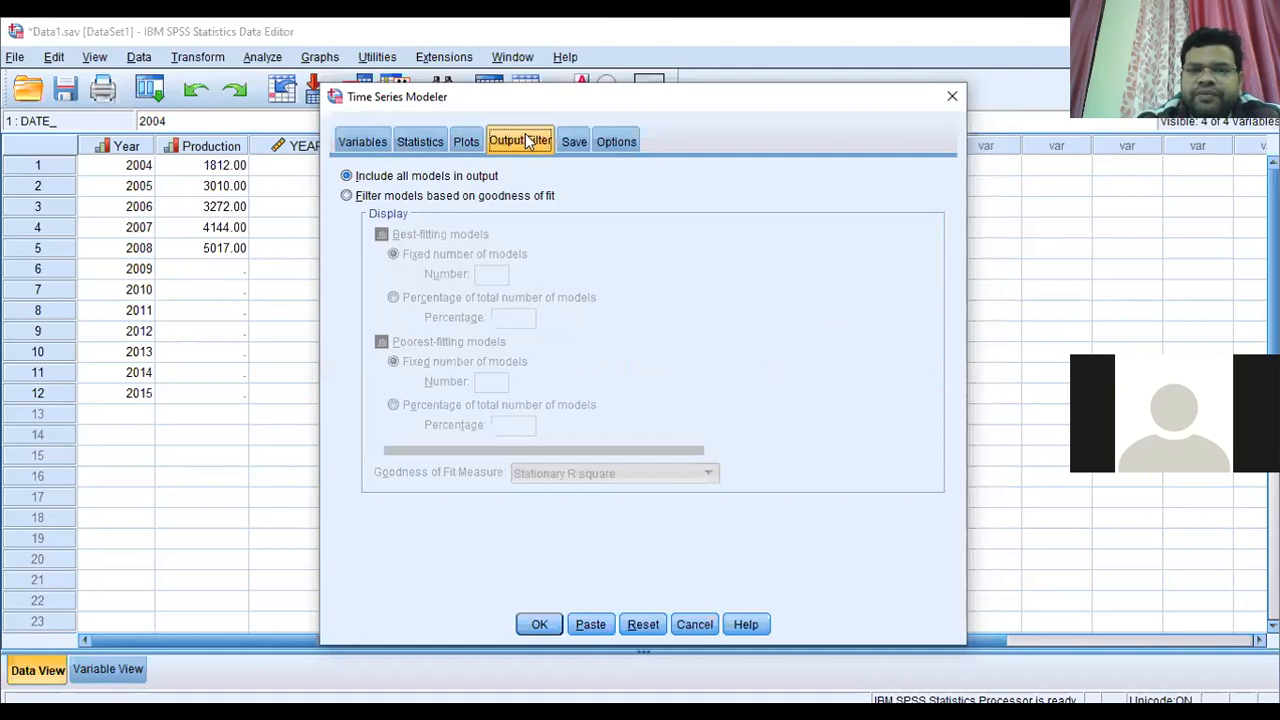
# Exclude the predicted values, lower confidence limits and upper confidence limits from the saved variables
pyautogui.click(572, 143)
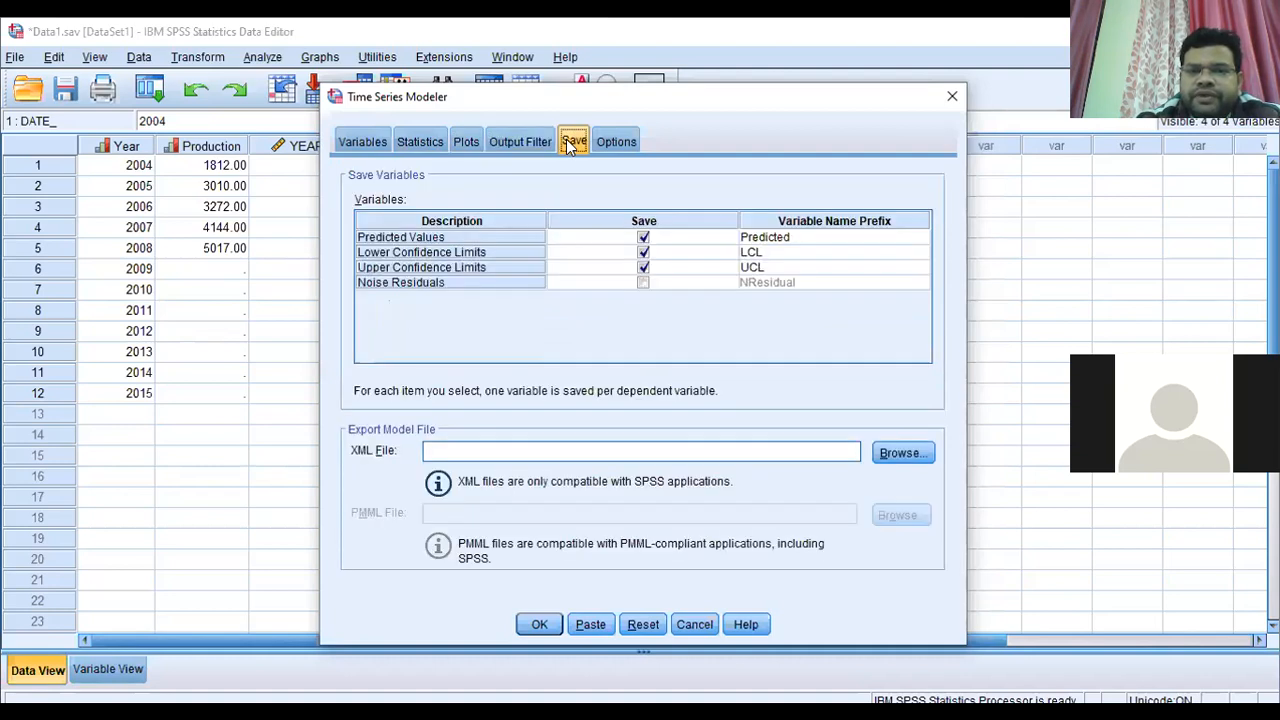
pyautogui.click(643, 237)
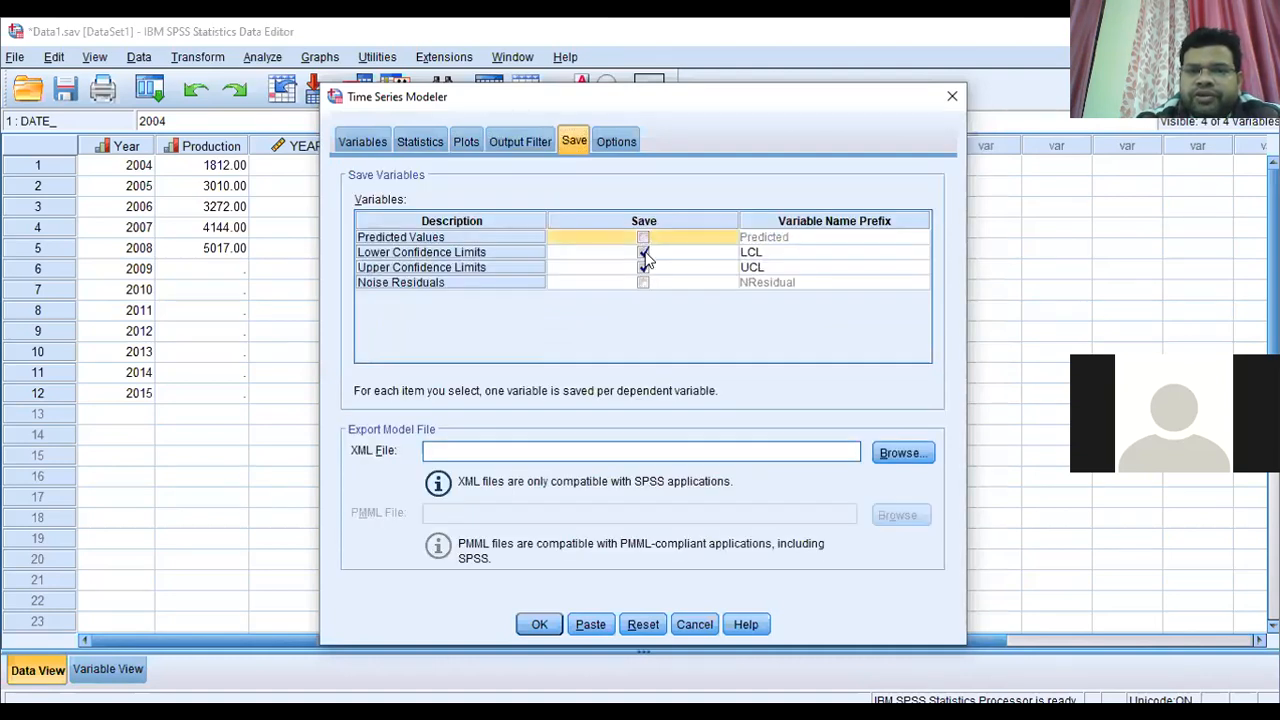
pyautogui.click(643, 253)
pyautogui.click(643, 268)
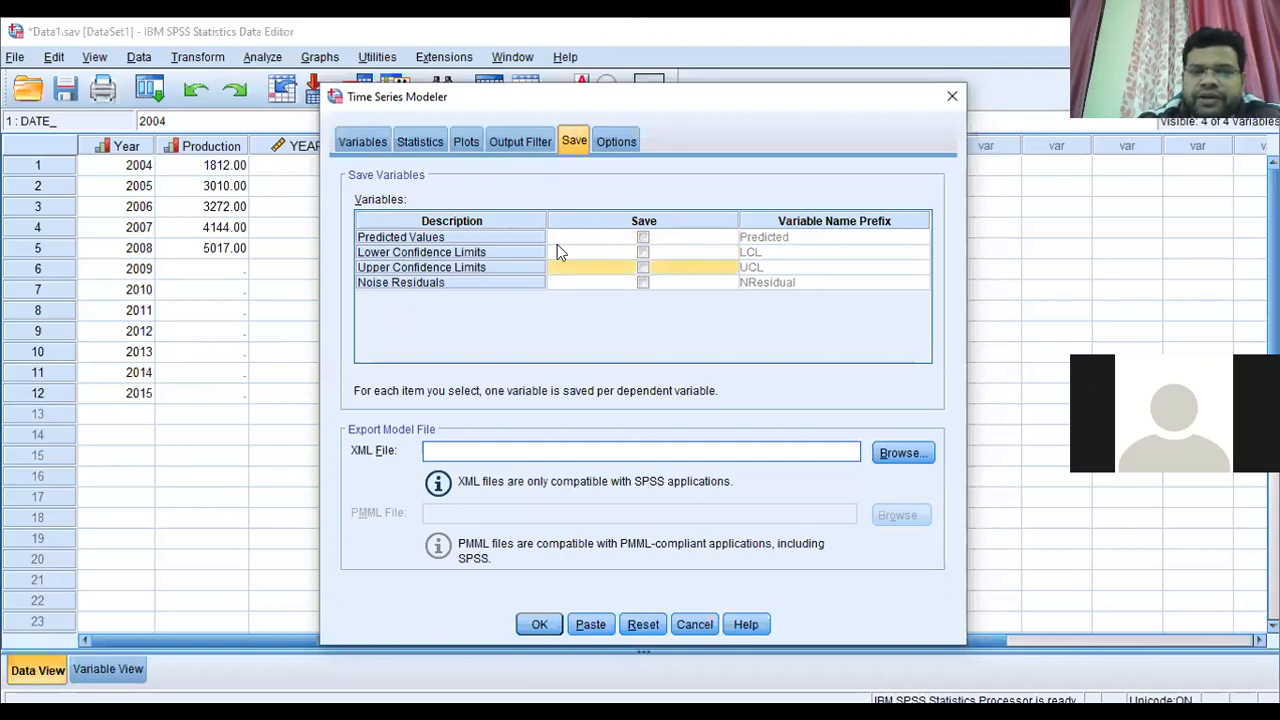
# Choose predicted values, lower confidence limits and upper confidence limits as the variables to save
pyautogui.click(643, 238)
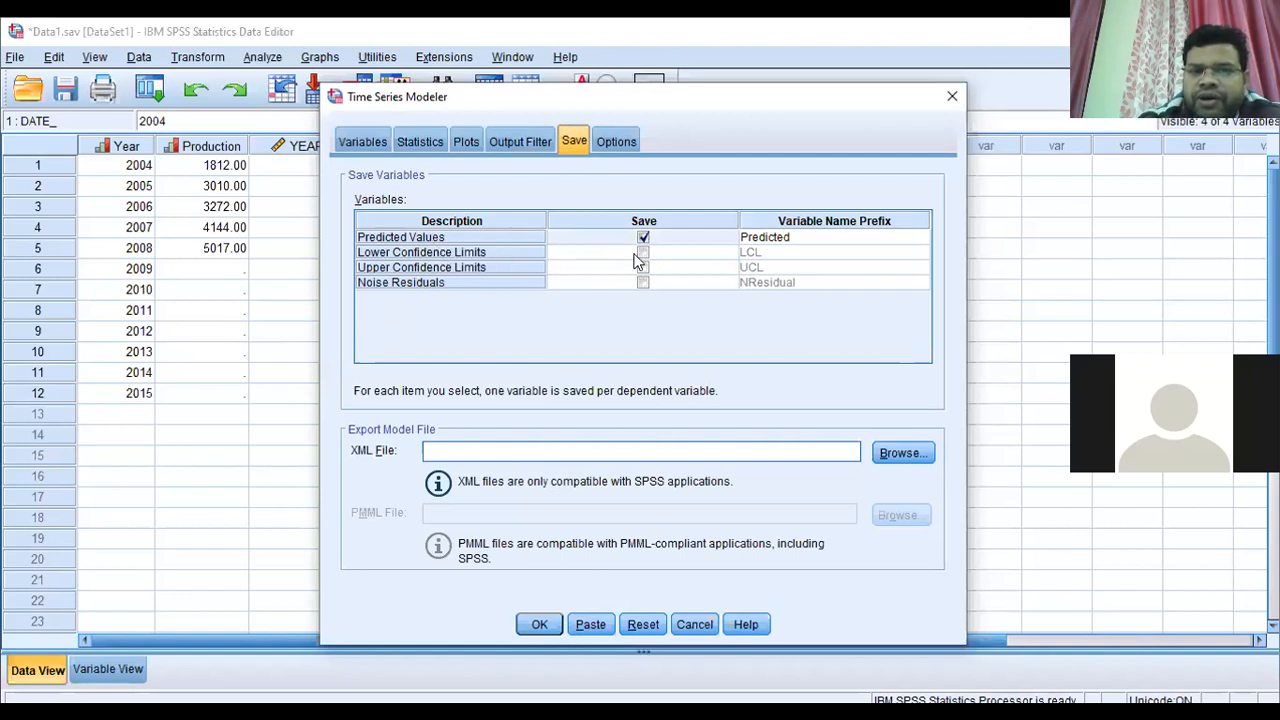
pyautogui.click(643, 253)
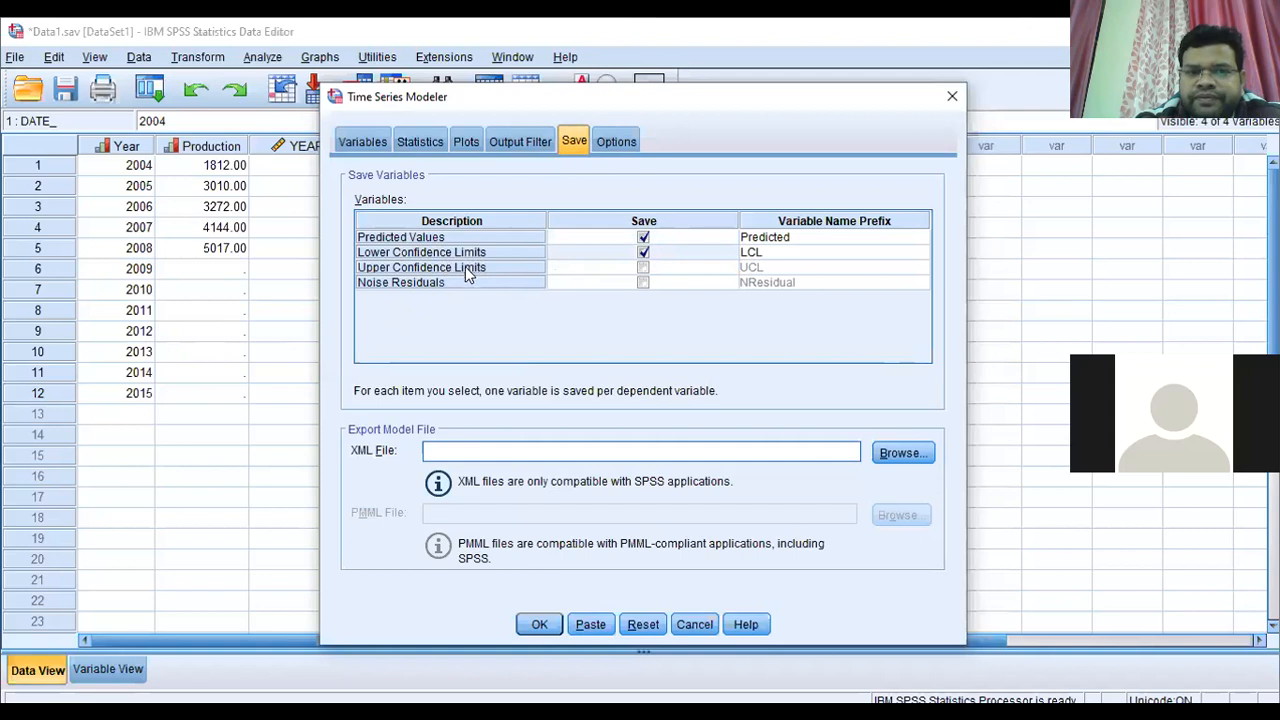
pyautogui.click(643, 268)
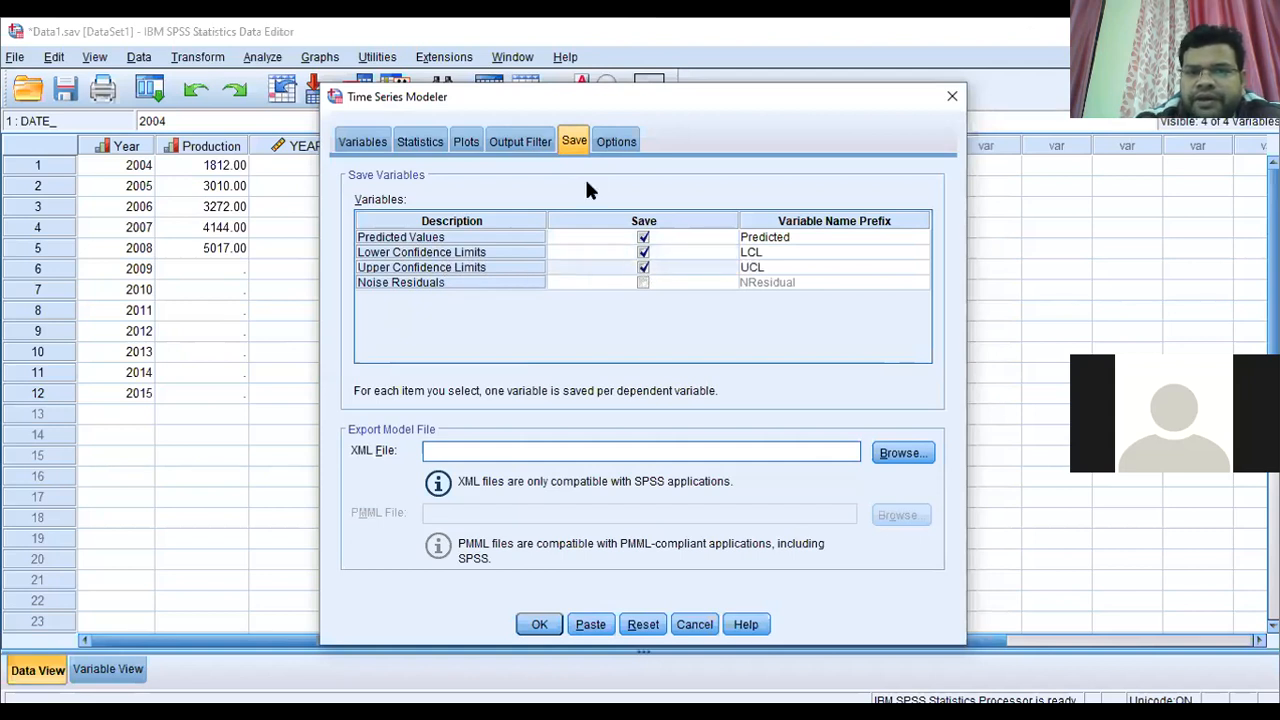
# Check the forecast period and confidence interval options, and return to the model's variable assignments
pyautogui.click(617, 142)
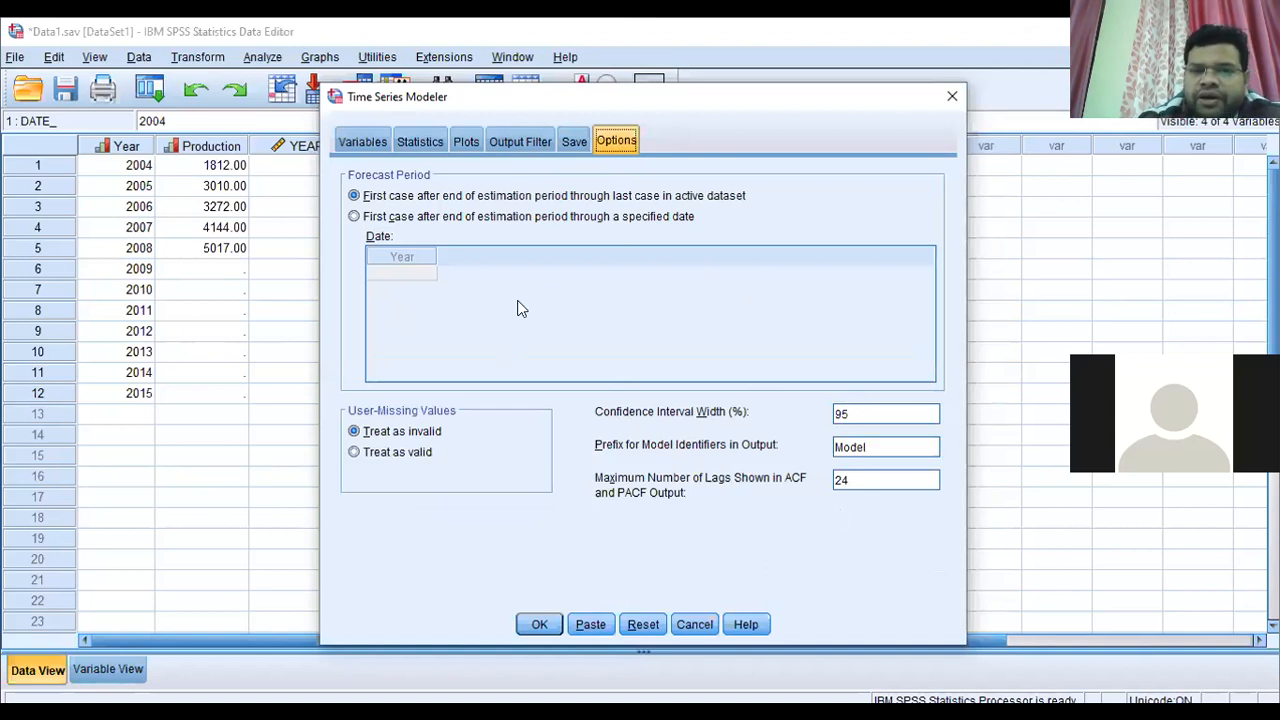
pyautogui.click(362, 145)
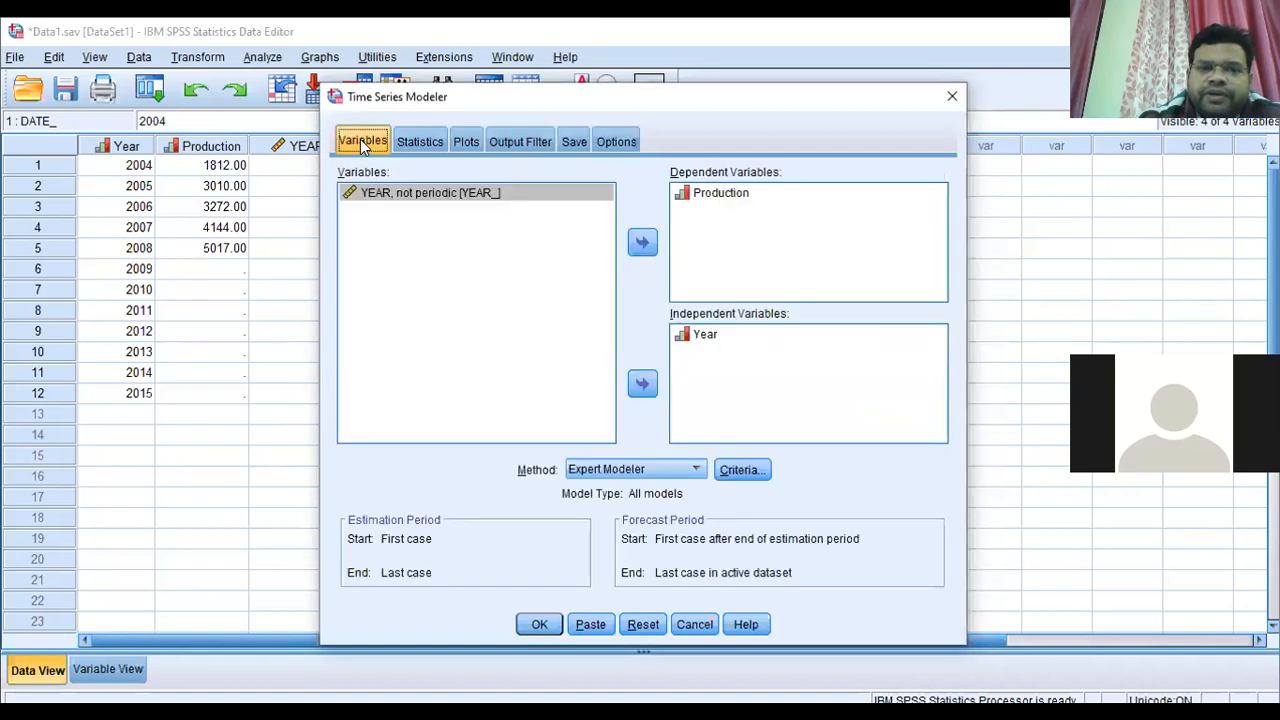
# Remove Production from the dependent variables and Year from the independent variables of the time-series model
pyautogui.click(731, 193)
pyautogui.click(644, 242)
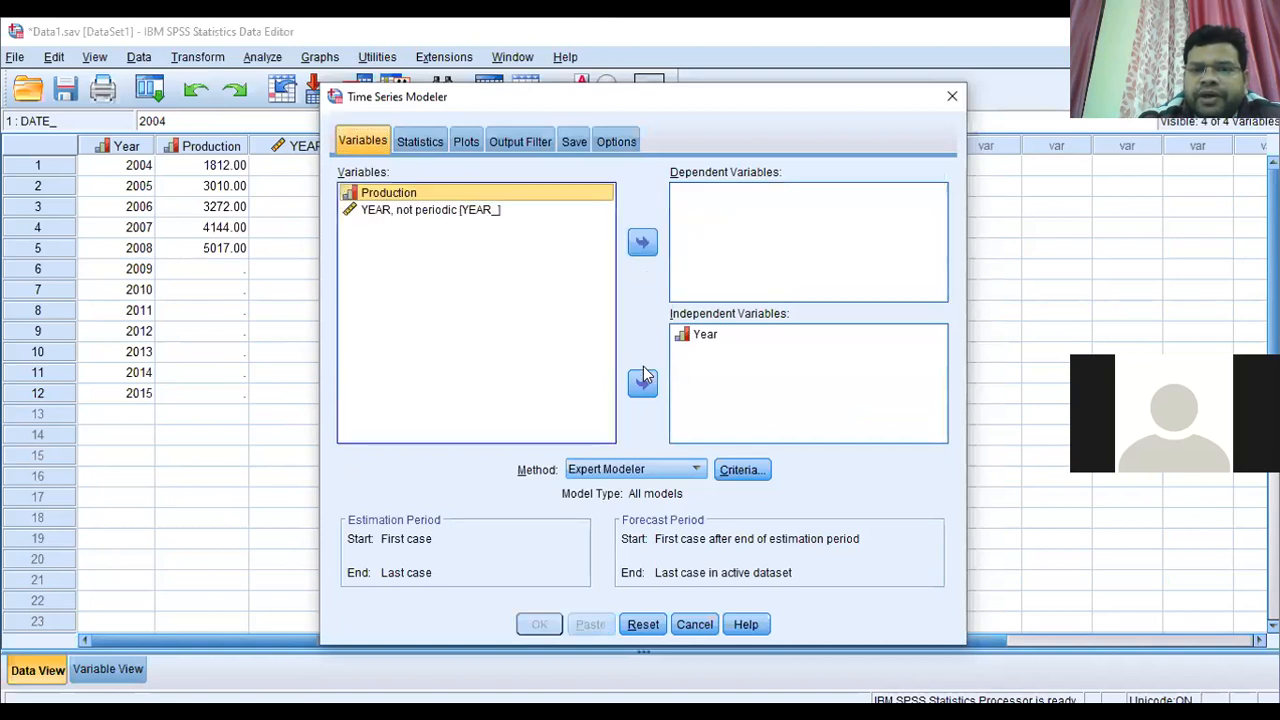
pyautogui.click(690, 340)
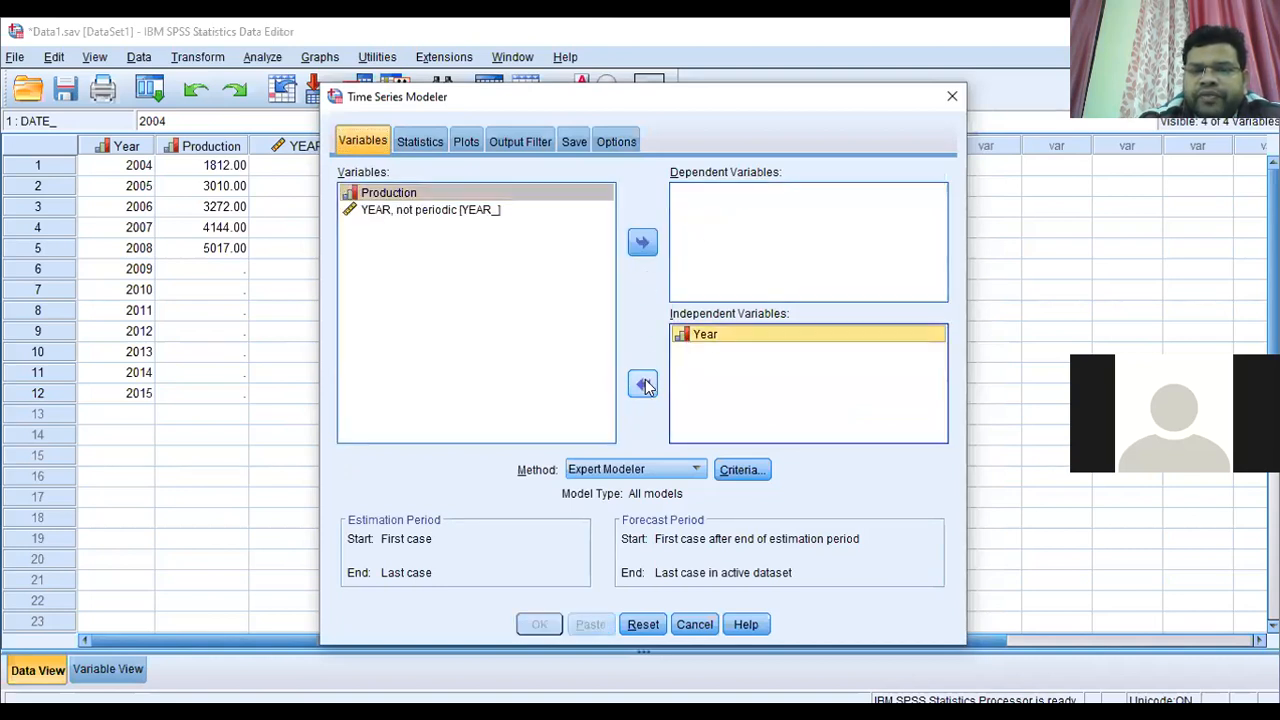
pyautogui.click(643, 386)
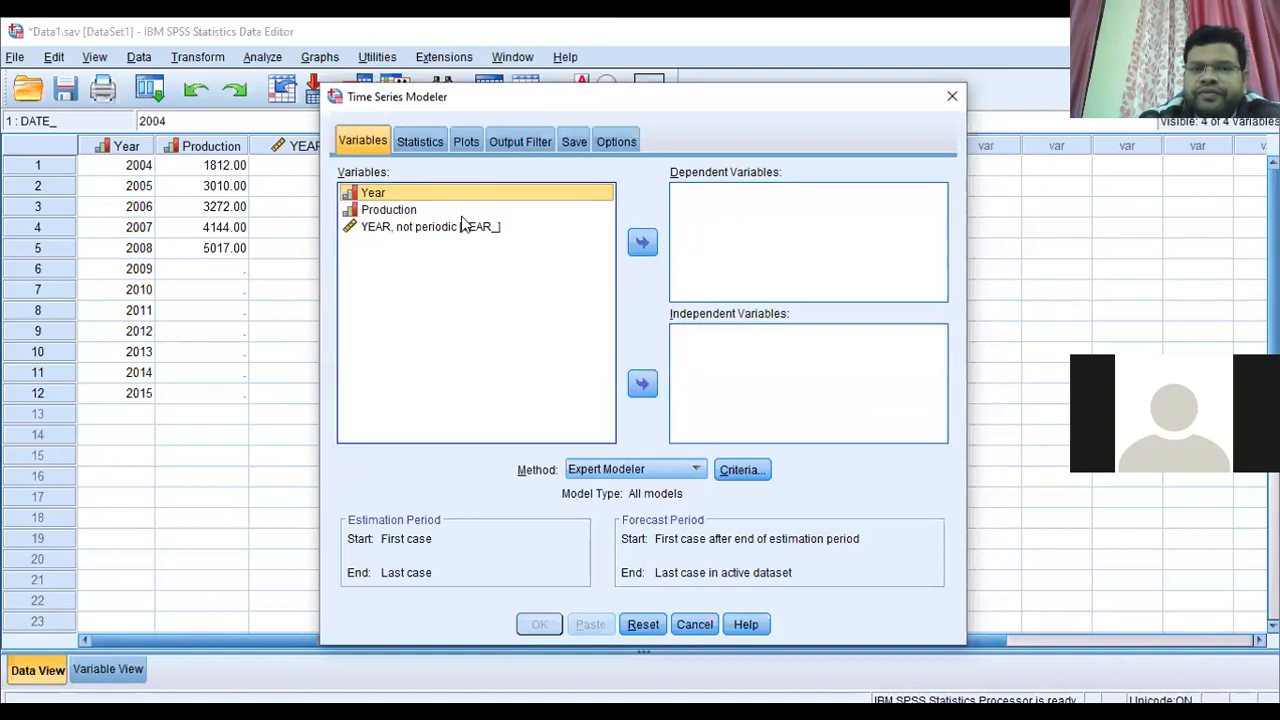
# Assign Production as the dependent variable and Year as the independent variable, with Expert Modeler as the method
pyautogui.click(400, 210)
pyautogui.click(642, 244)
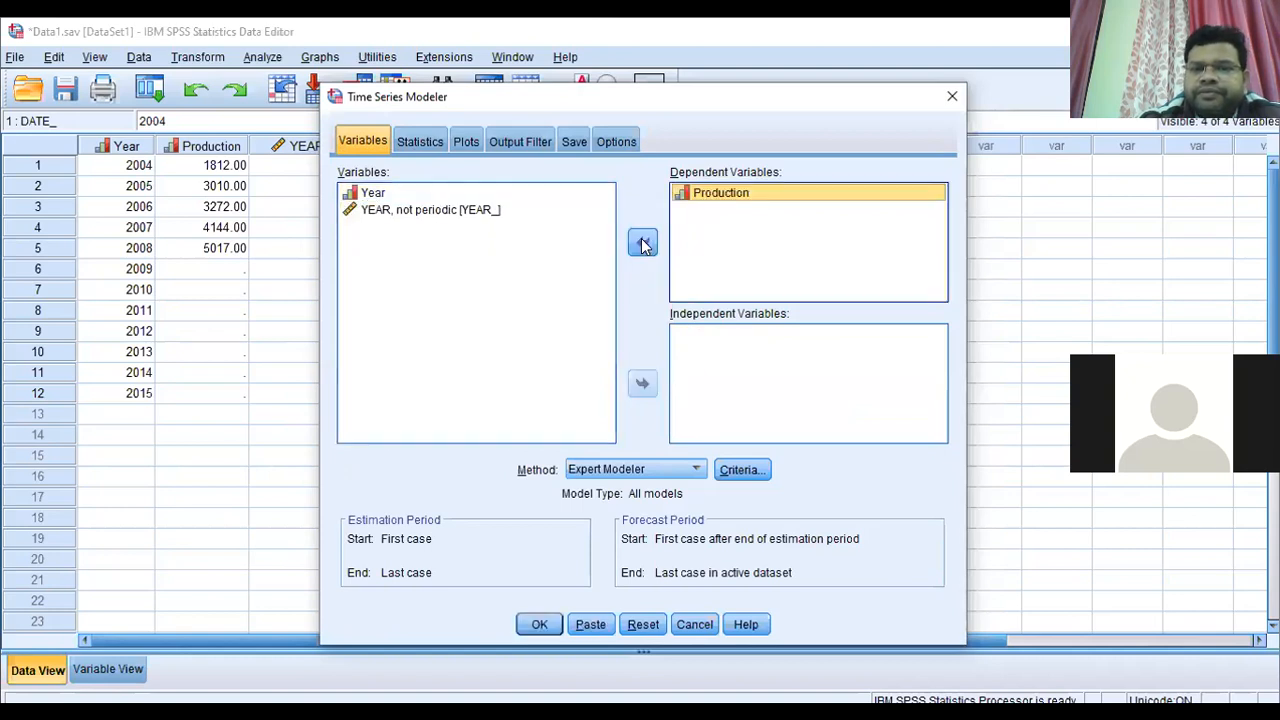
pyautogui.click(398, 200)
pyautogui.click(642, 382)
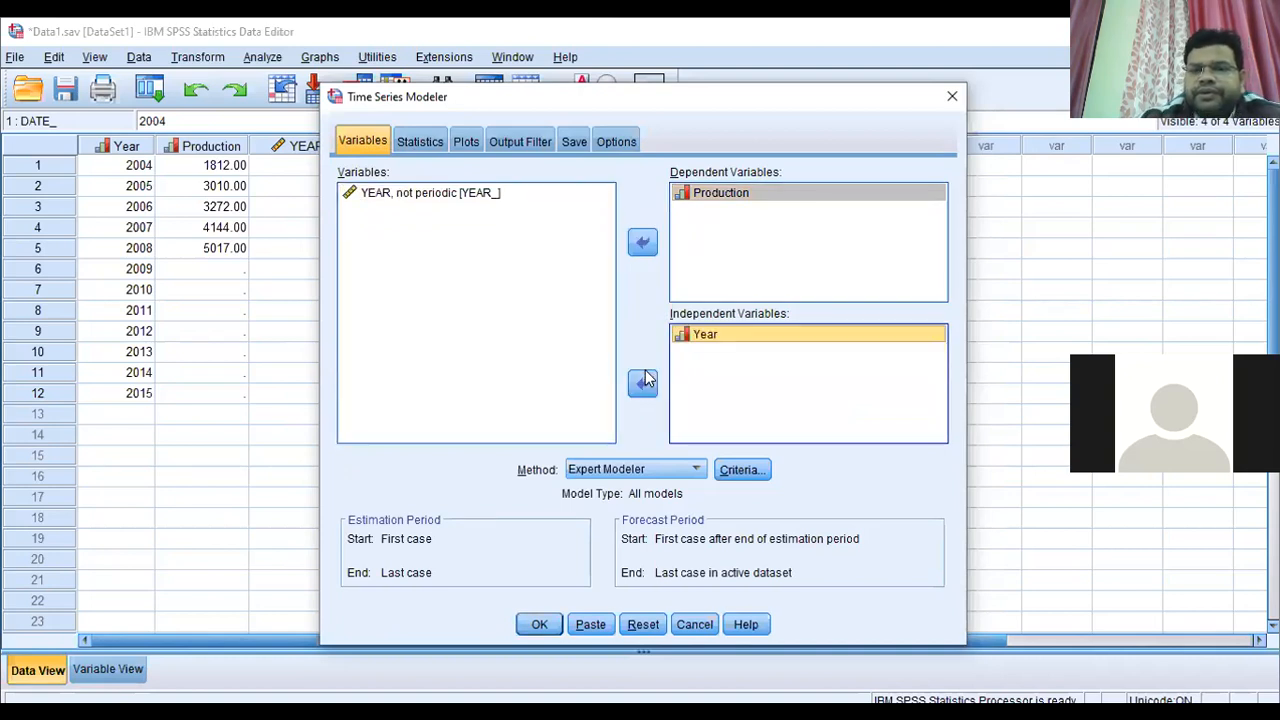
pyautogui.click(695, 472)
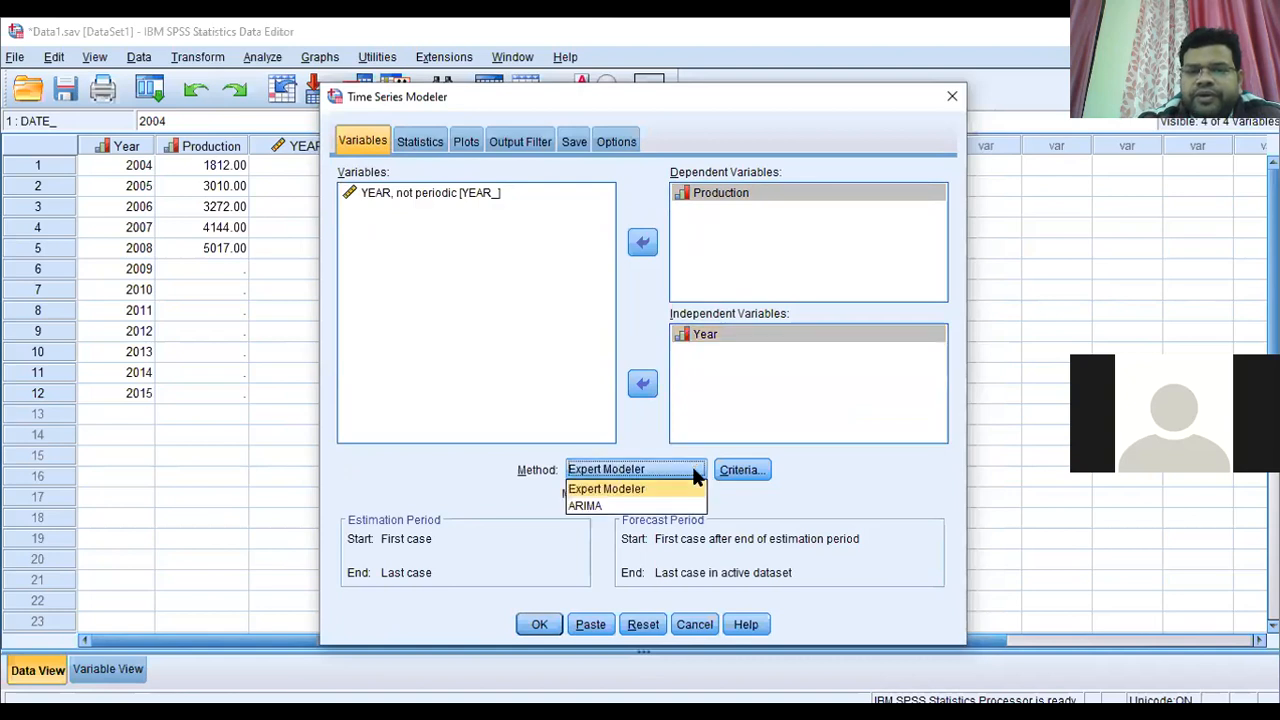
pyautogui.click(636, 490)
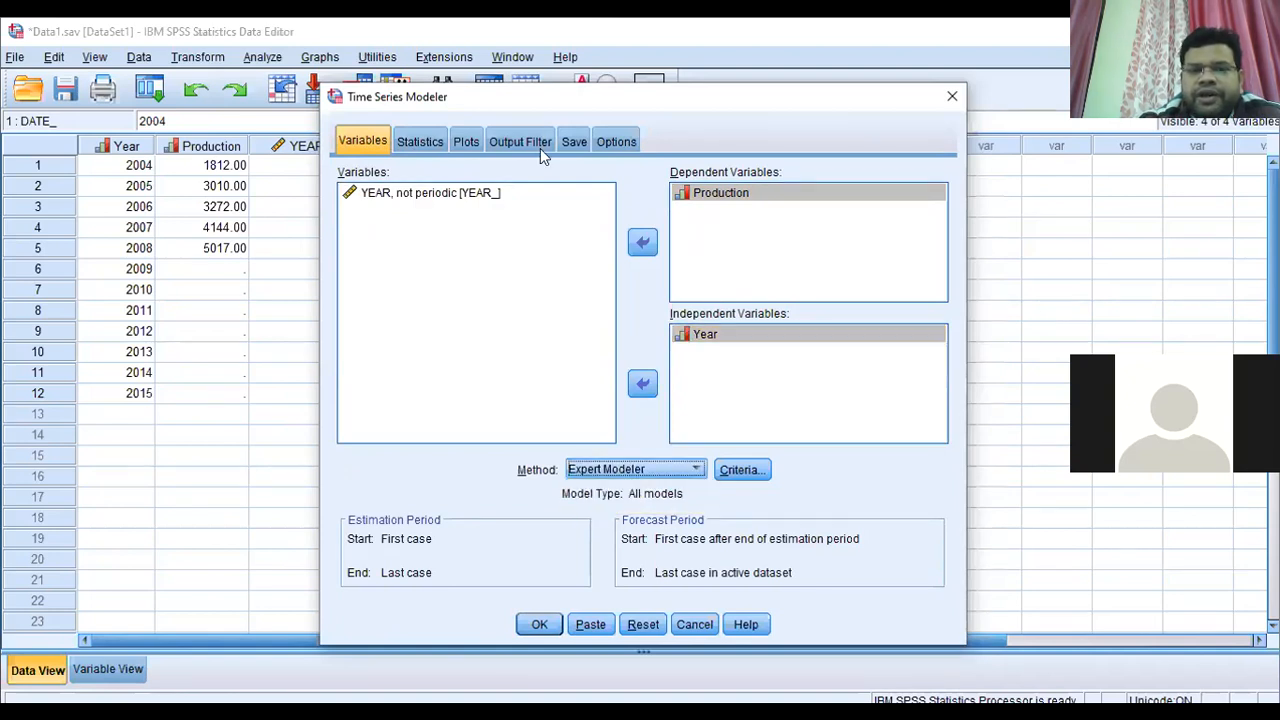
# Review the fit measures, the plots for individual models and the output filter options
pyautogui.click(416, 145)
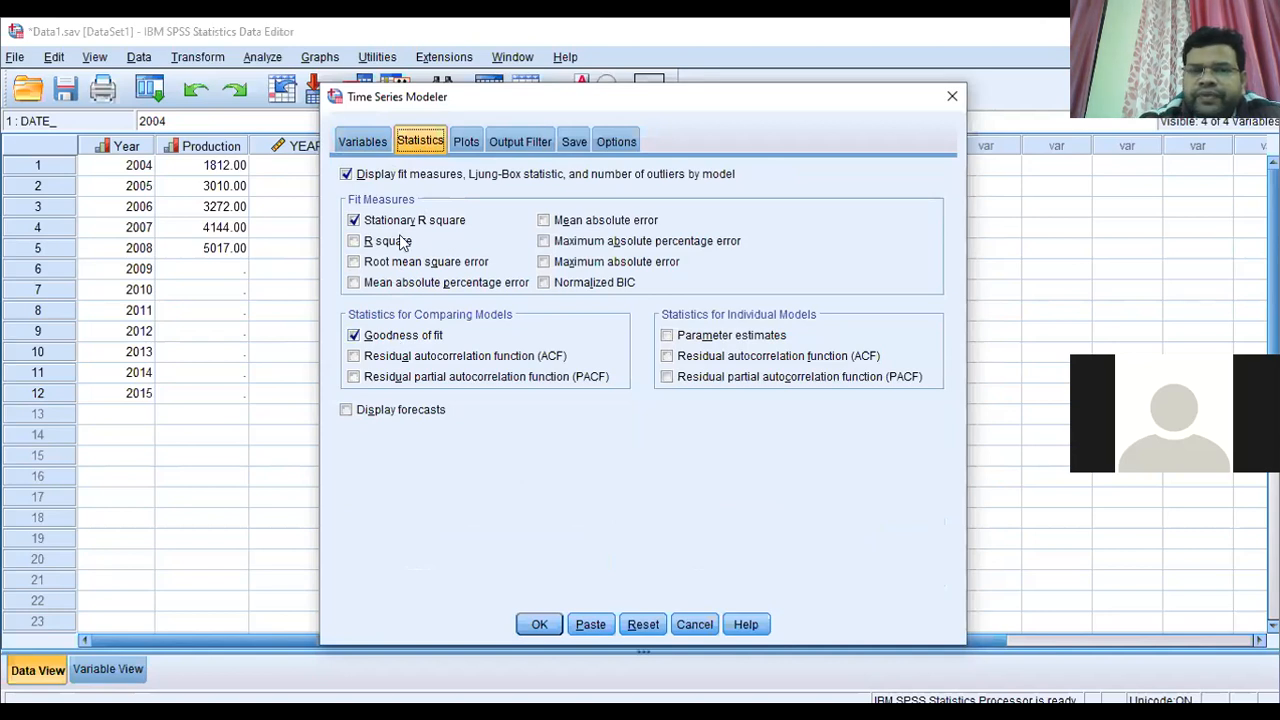
pyautogui.click(463, 142)
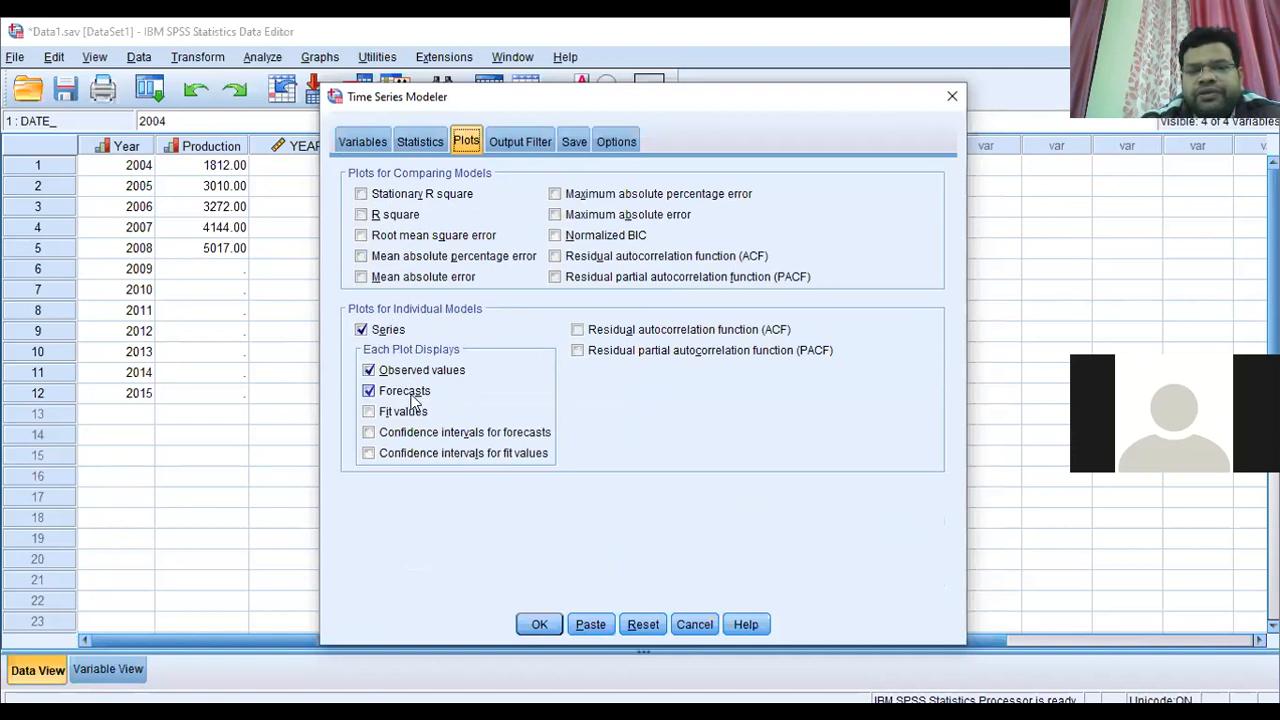
pyautogui.click(514, 146)
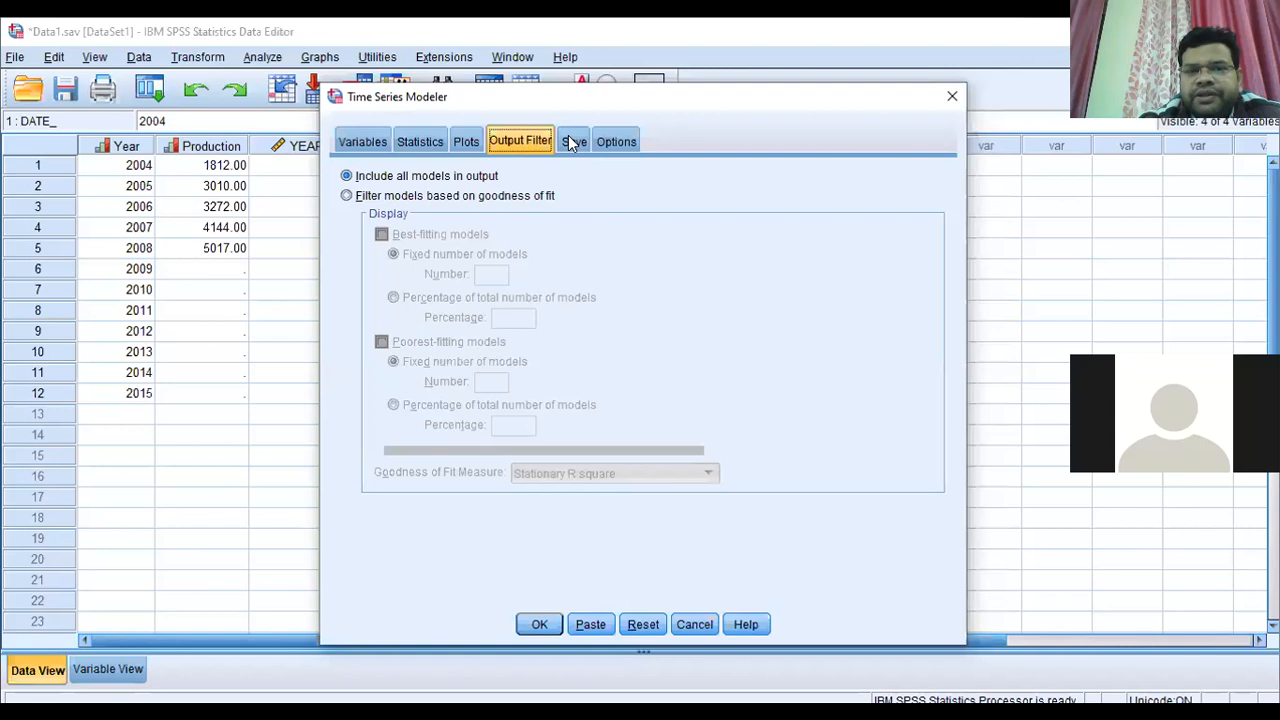
# Deselect predicted values, lower confidence limits and upper confidence limits from the variables to save
pyautogui.click(574, 143)
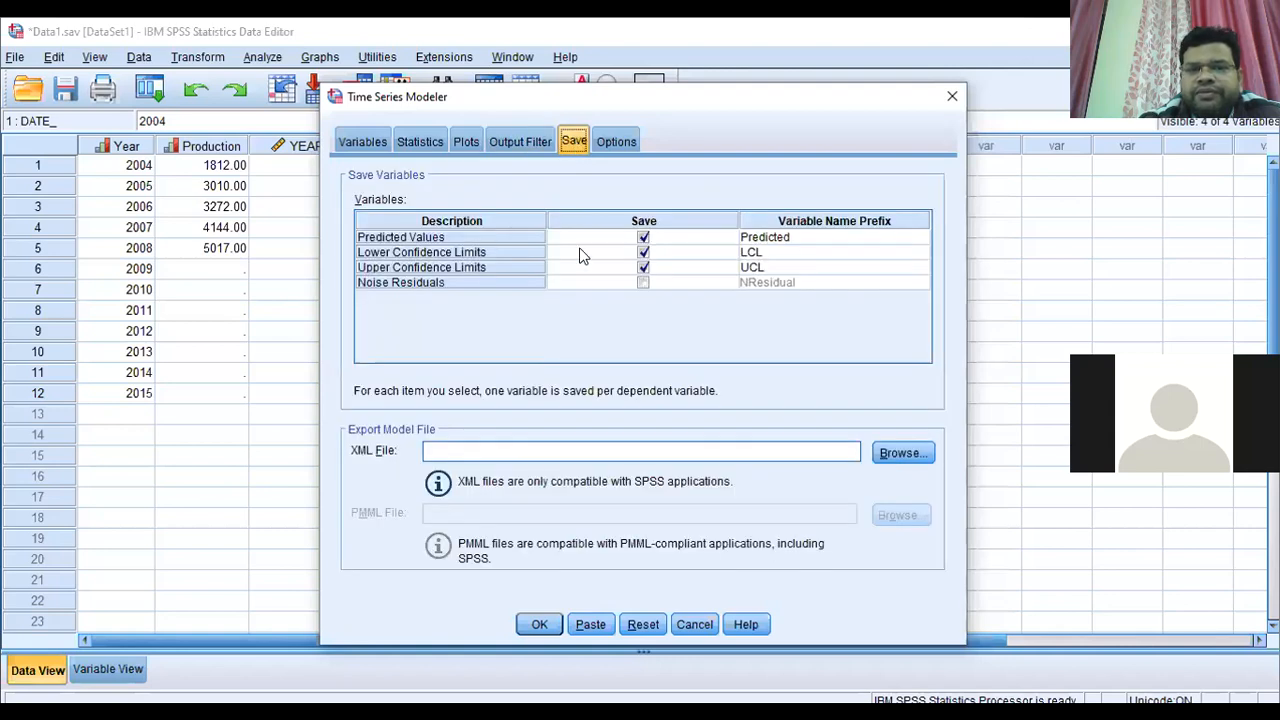
pyautogui.click(643, 238)
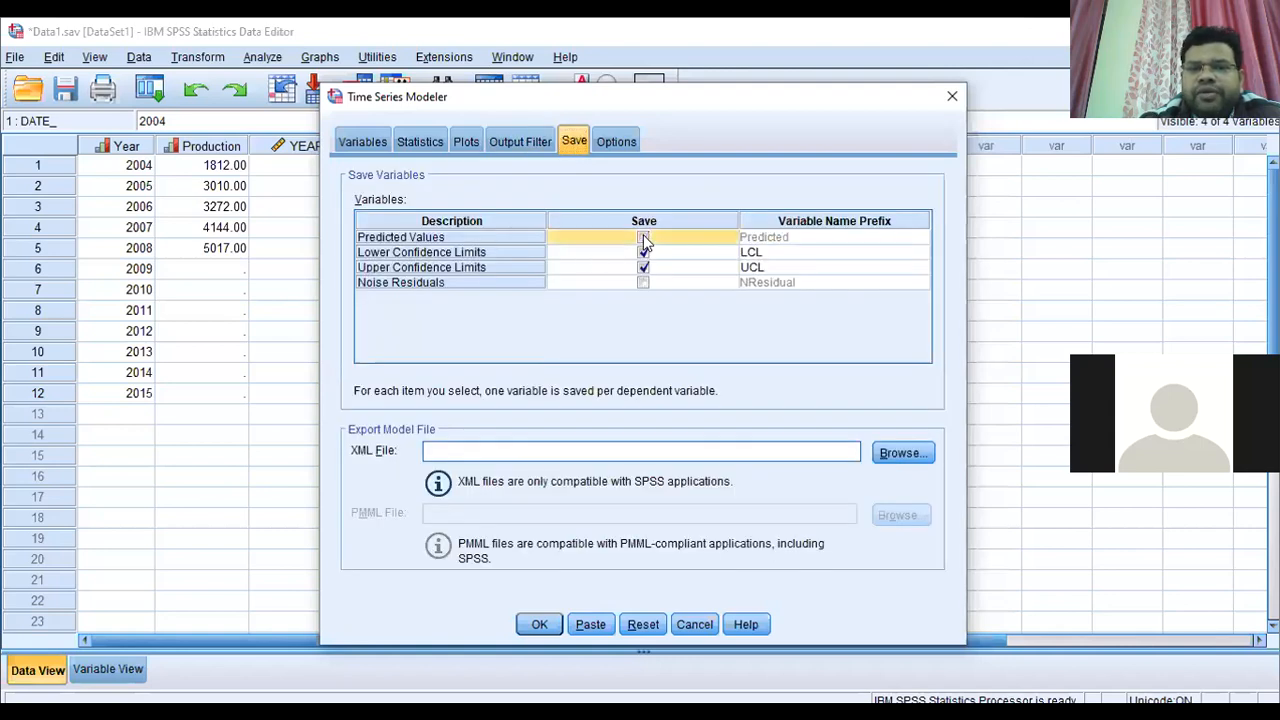
pyautogui.click(643, 252)
pyautogui.click(643, 267)
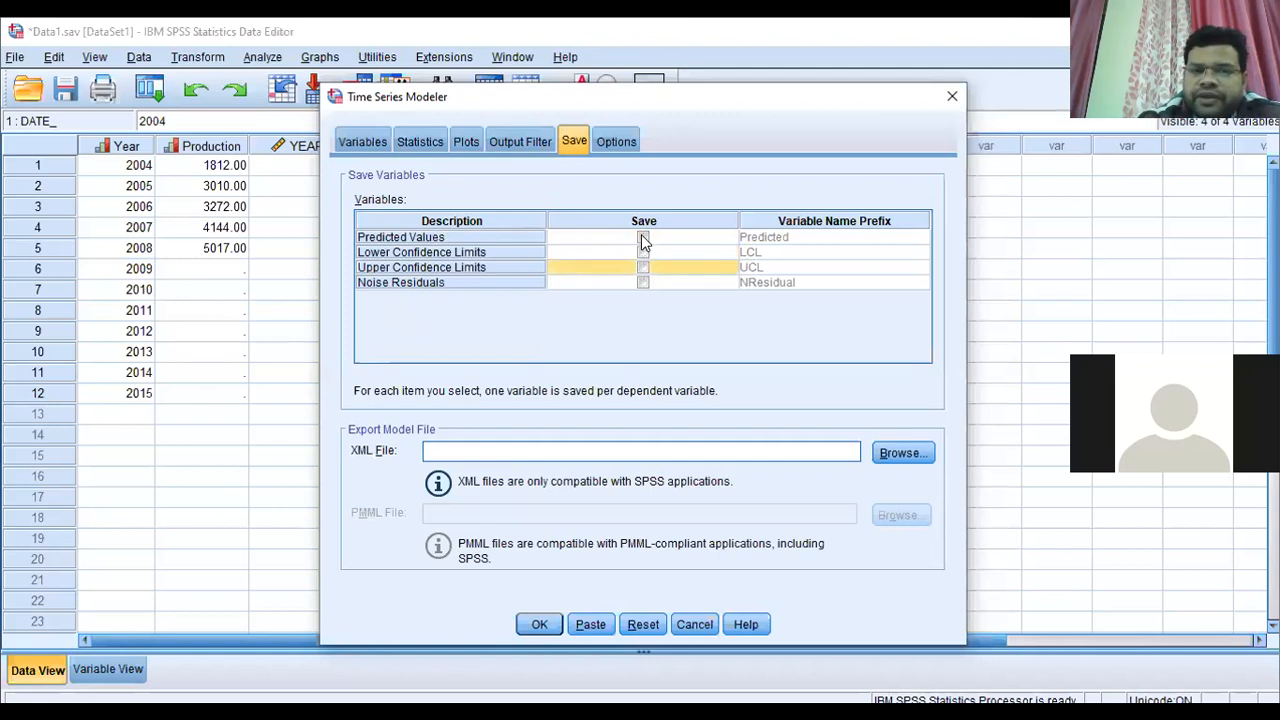
# Select predicted values, lower confidence limits and upper confidence limits for saving, and run the time-series model
pyautogui.click(643, 238)
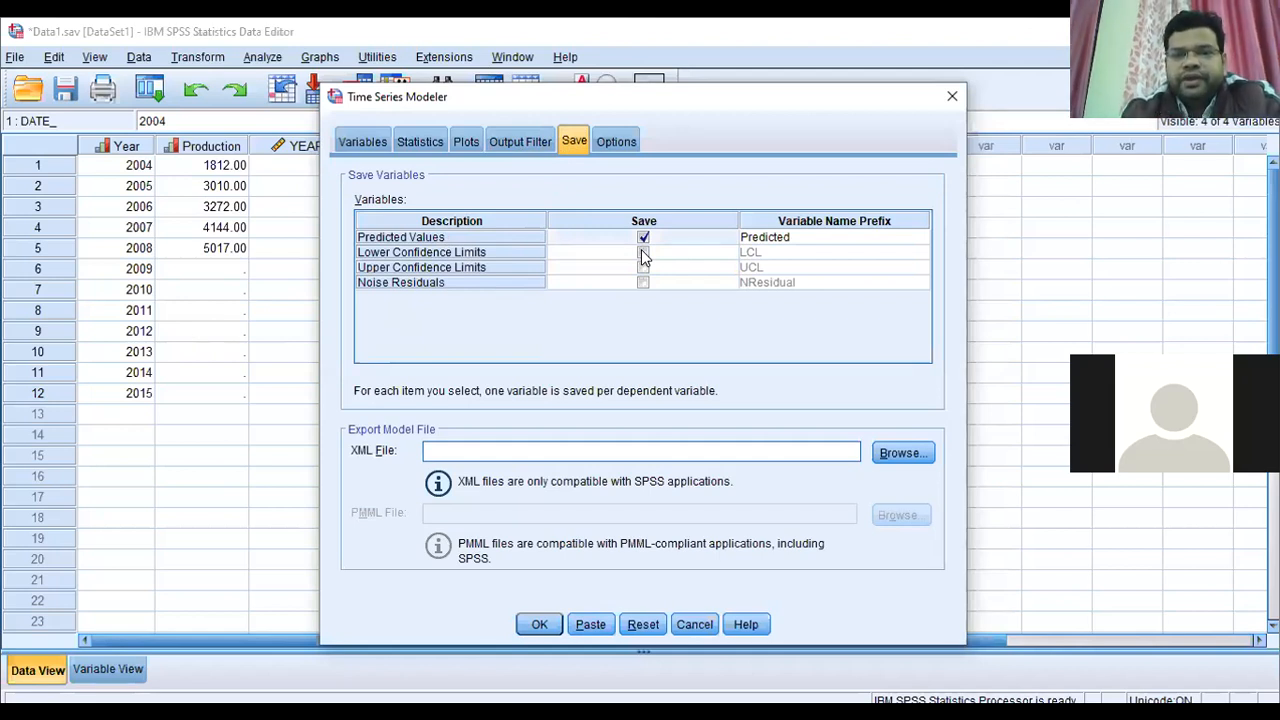
pyautogui.click(643, 253)
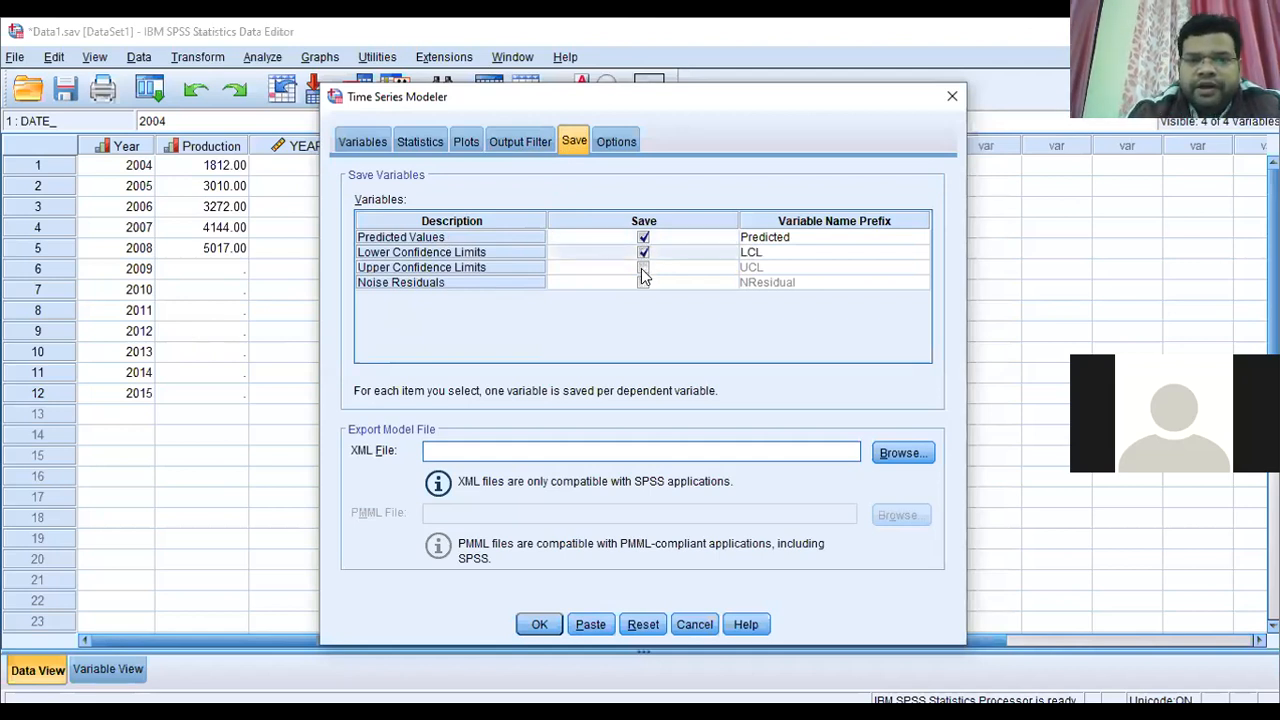
pyautogui.click(643, 268)
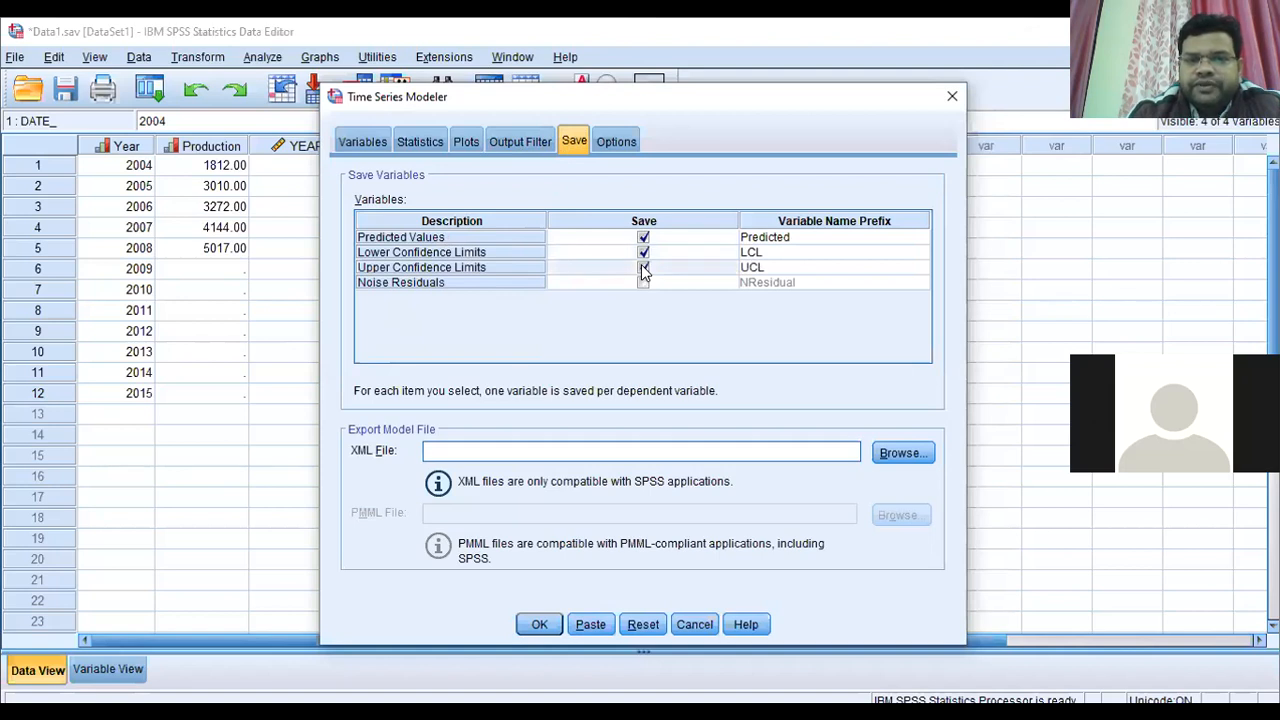
pyautogui.click(617, 142)
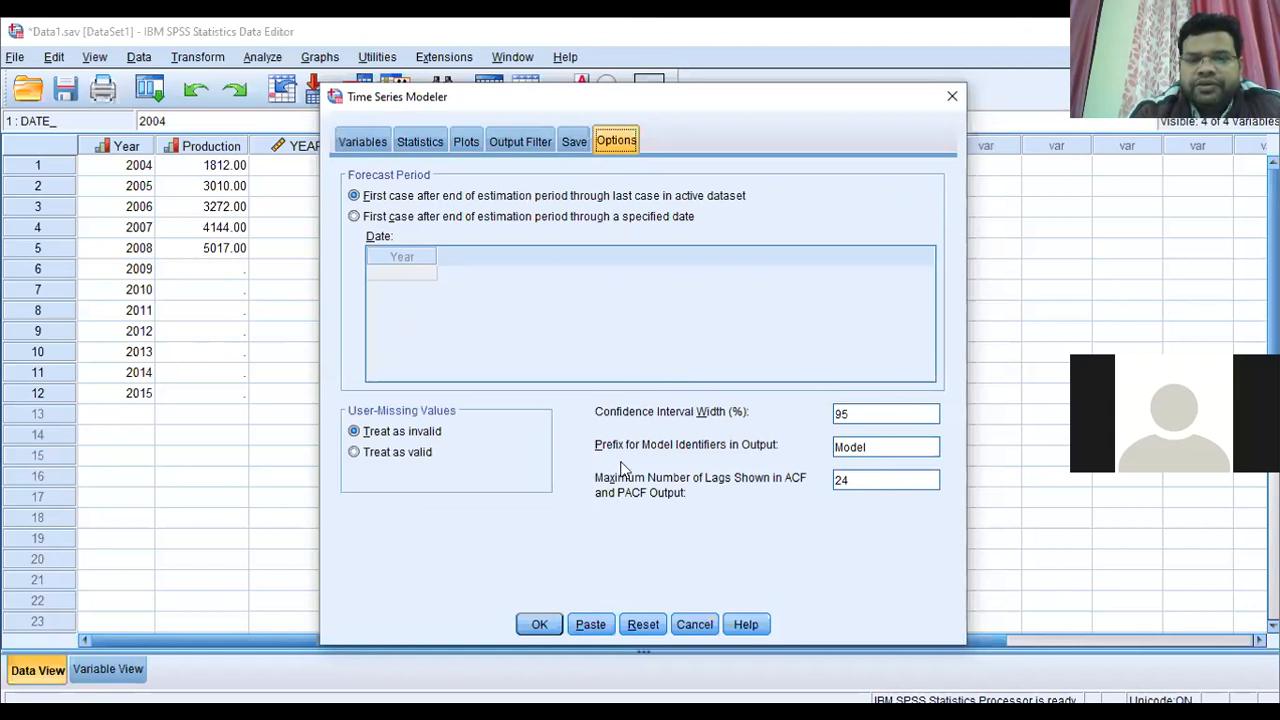
pyautogui.click(543, 626)
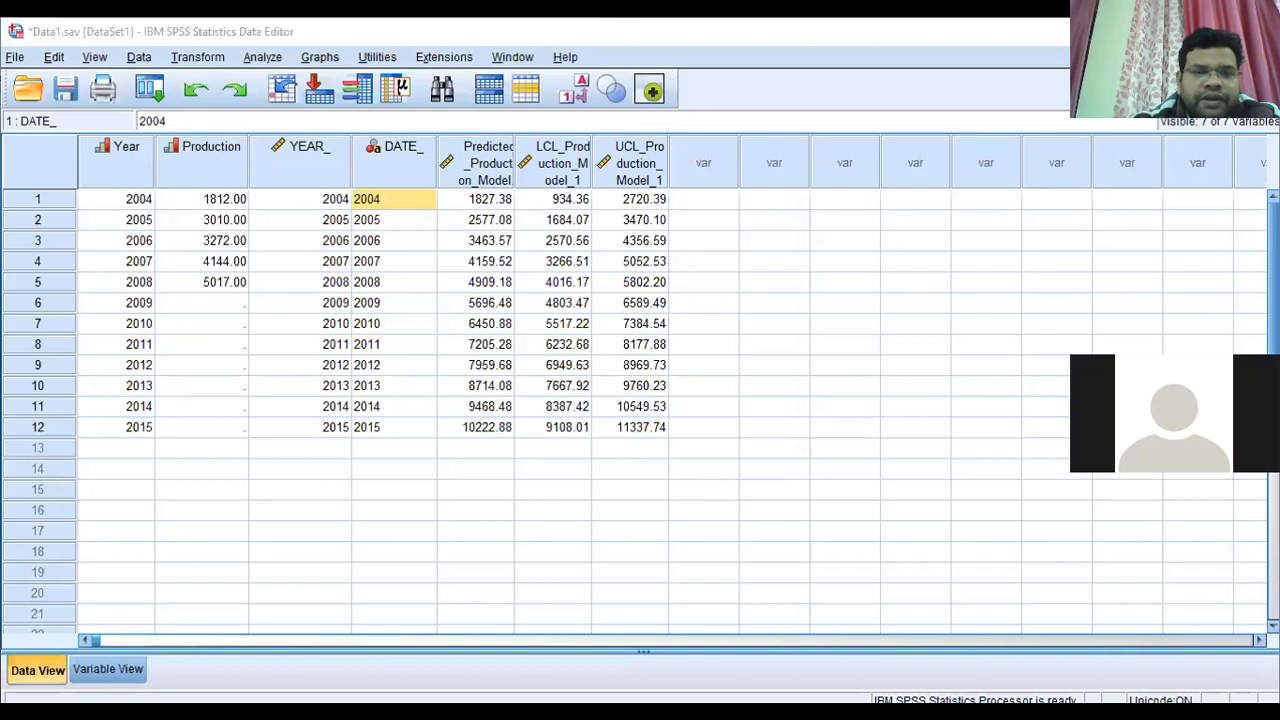
# Return to the data editor and widen the columns of the predicted values and the lower and upper confidence limits
pyautogui.hotkey('alt', 'Tab')
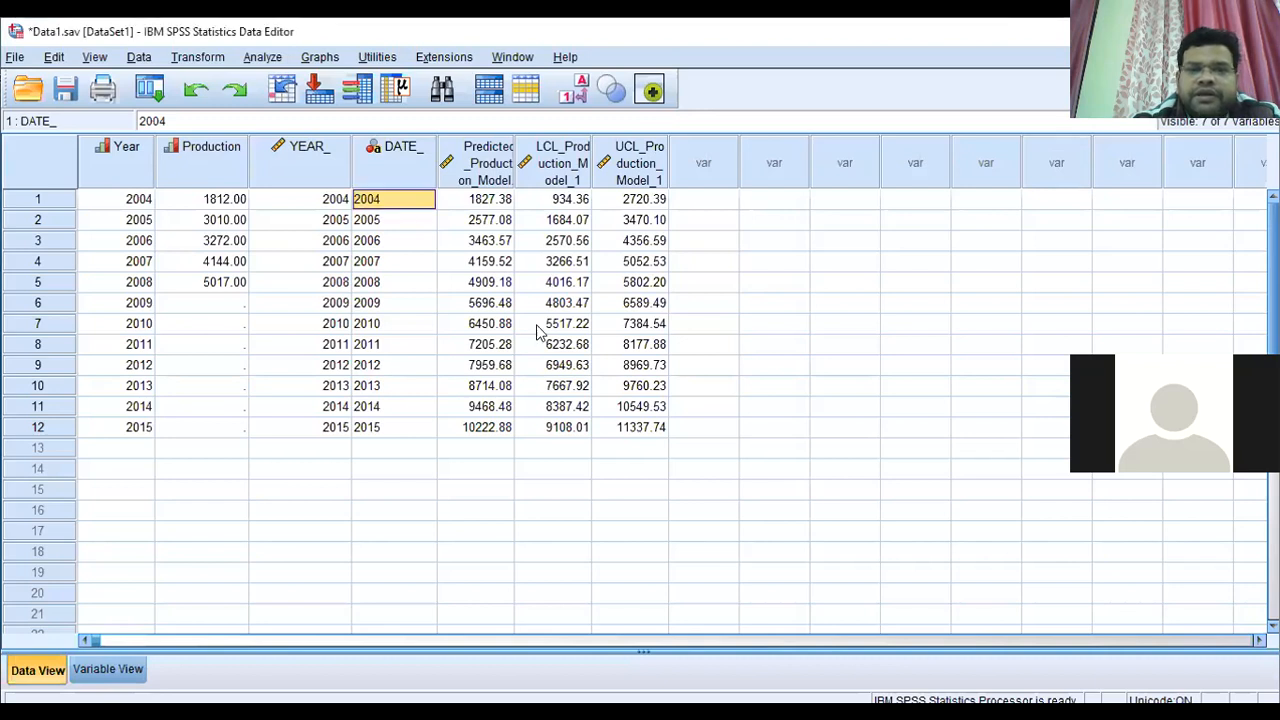
pyautogui.click(742, 288)
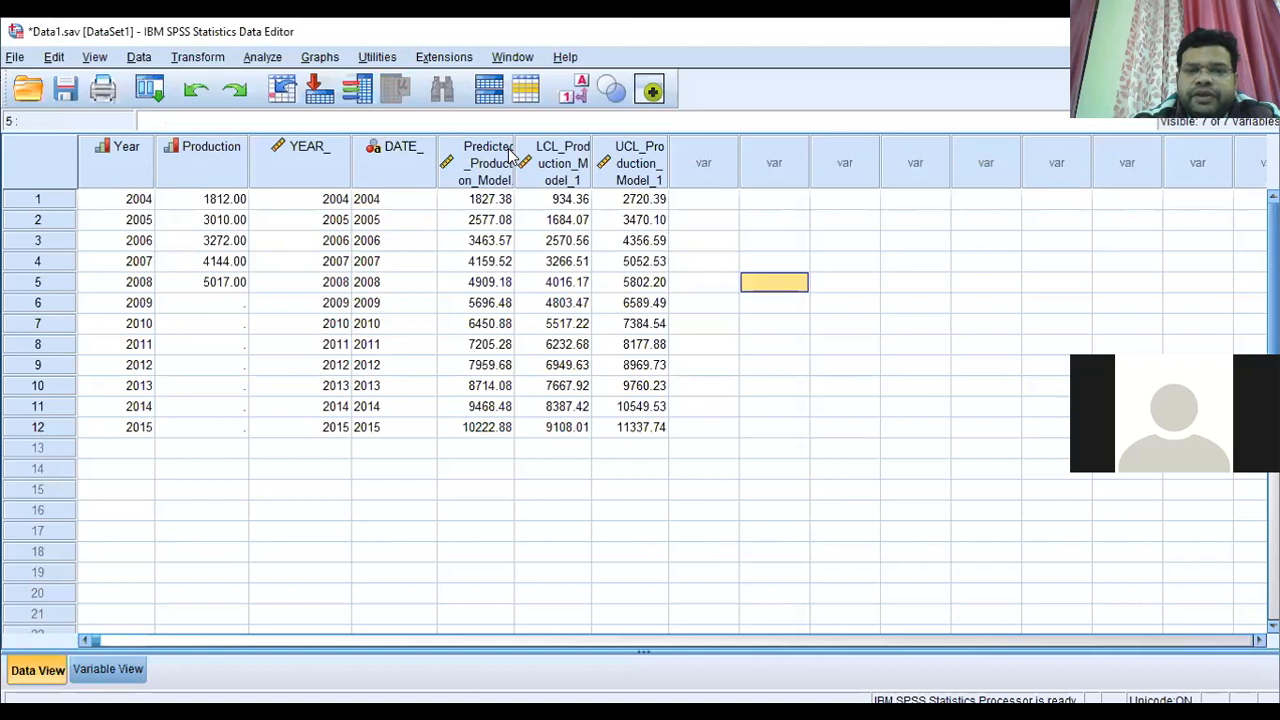
pyautogui.moveTo(514, 155); pyautogui.dragTo(540, 155)
pyautogui.moveTo(617, 155); pyautogui.dragTo(753, 150)
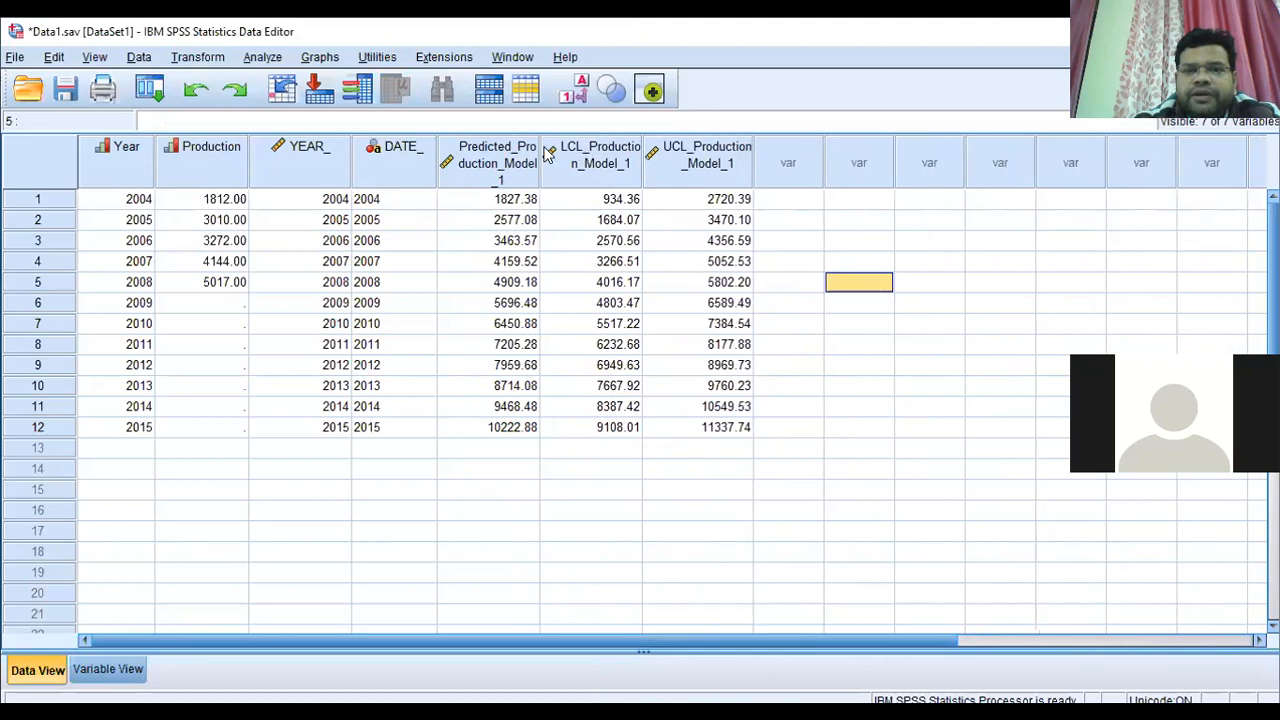
pyautogui.moveTo(540, 152); pyautogui.dragTo(557, 152)
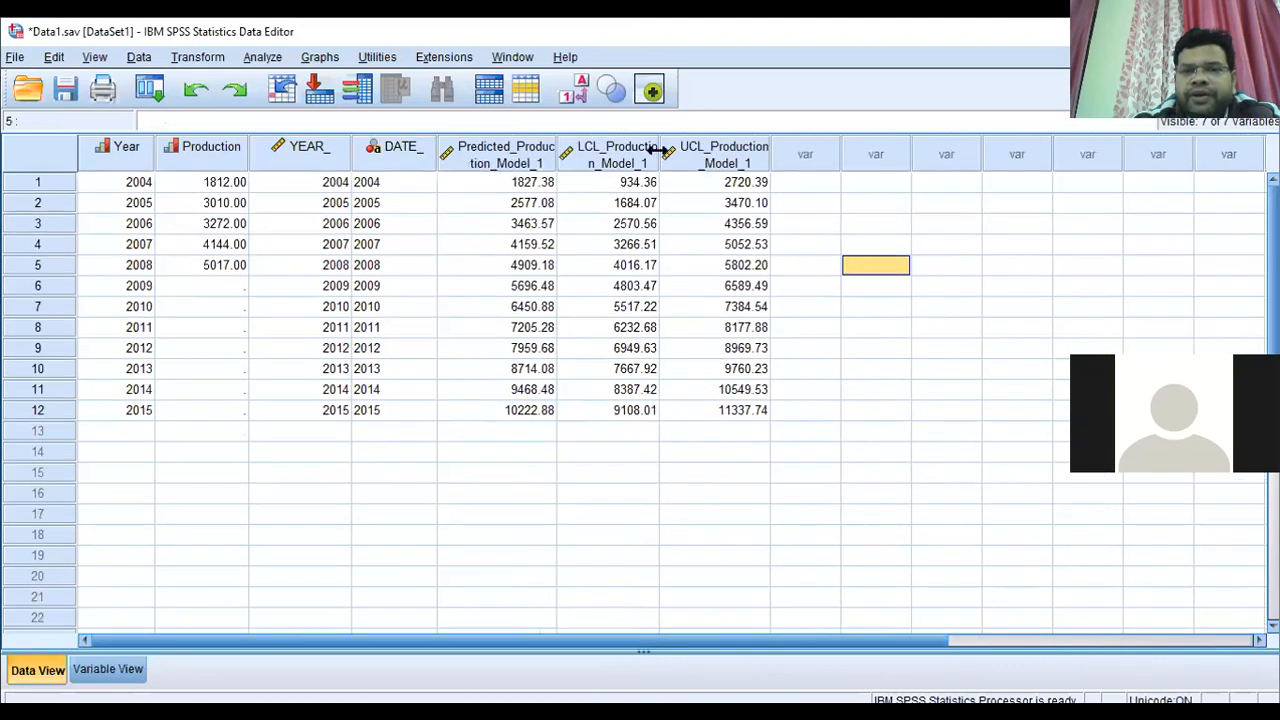
pyautogui.moveTo(659, 149); pyautogui.dragTo(667, 149)
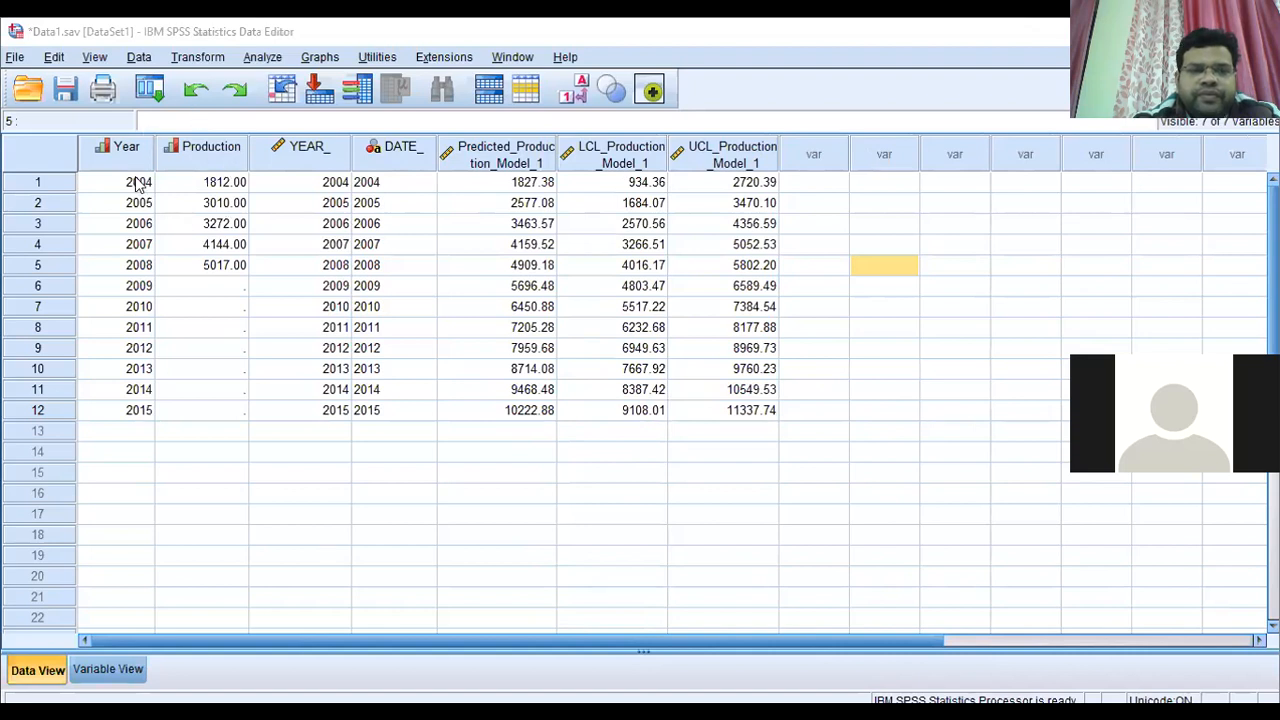
# Highlight the Year and Production values for 2004 to 2008, and further widen the predicted and upper confidence limit columns
pyautogui.click(150, 266)
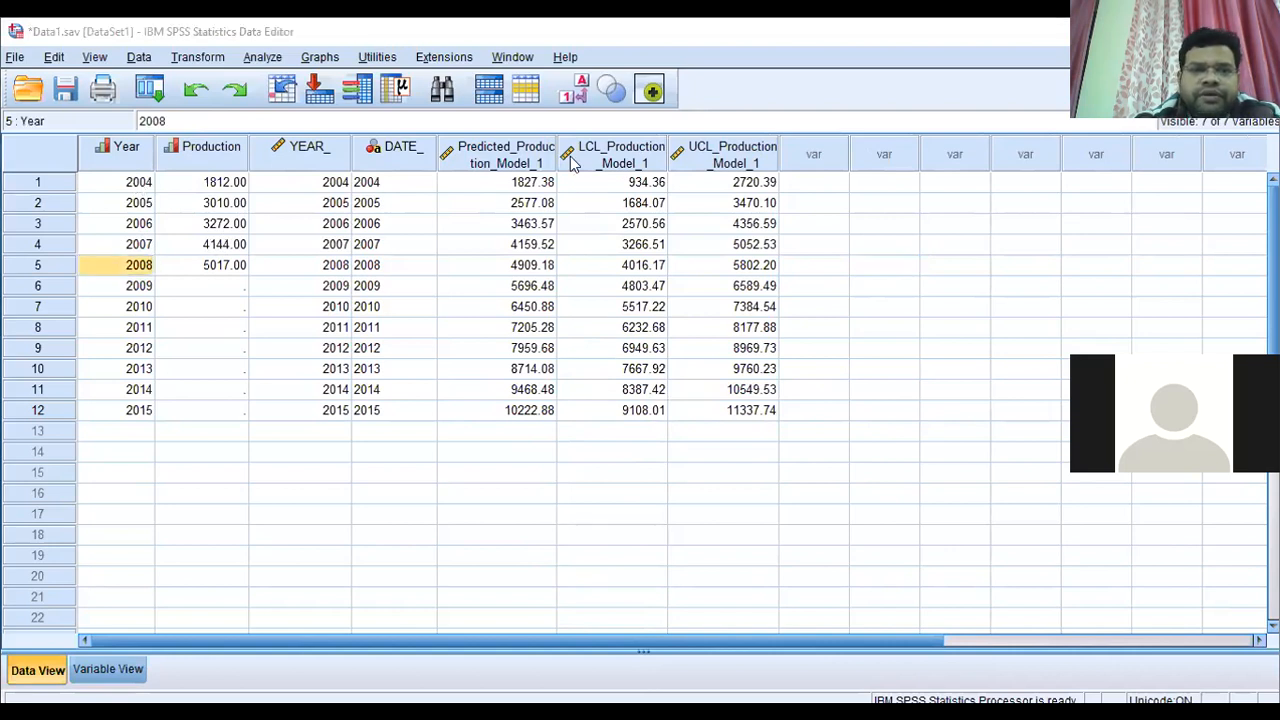
pyautogui.moveTo(140, 183); pyautogui.dragTo(200, 278)
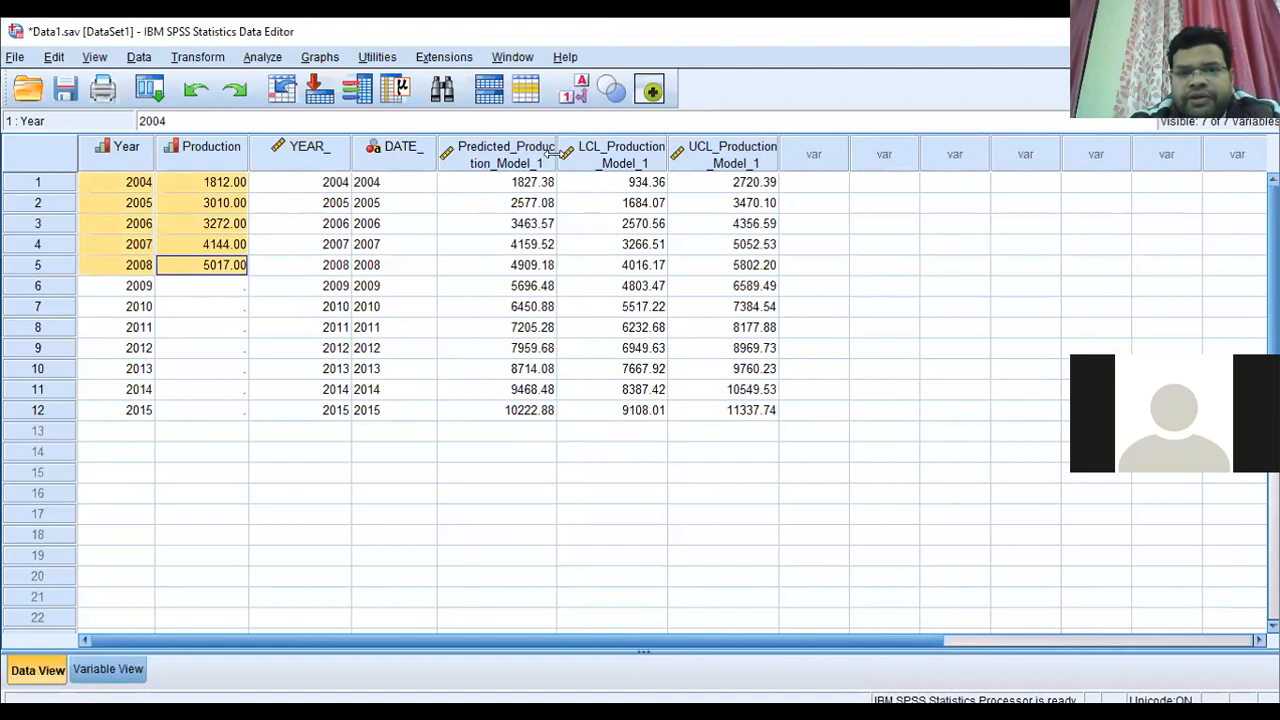
pyautogui.moveTo(553, 150); pyautogui.dragTo(565, 150)
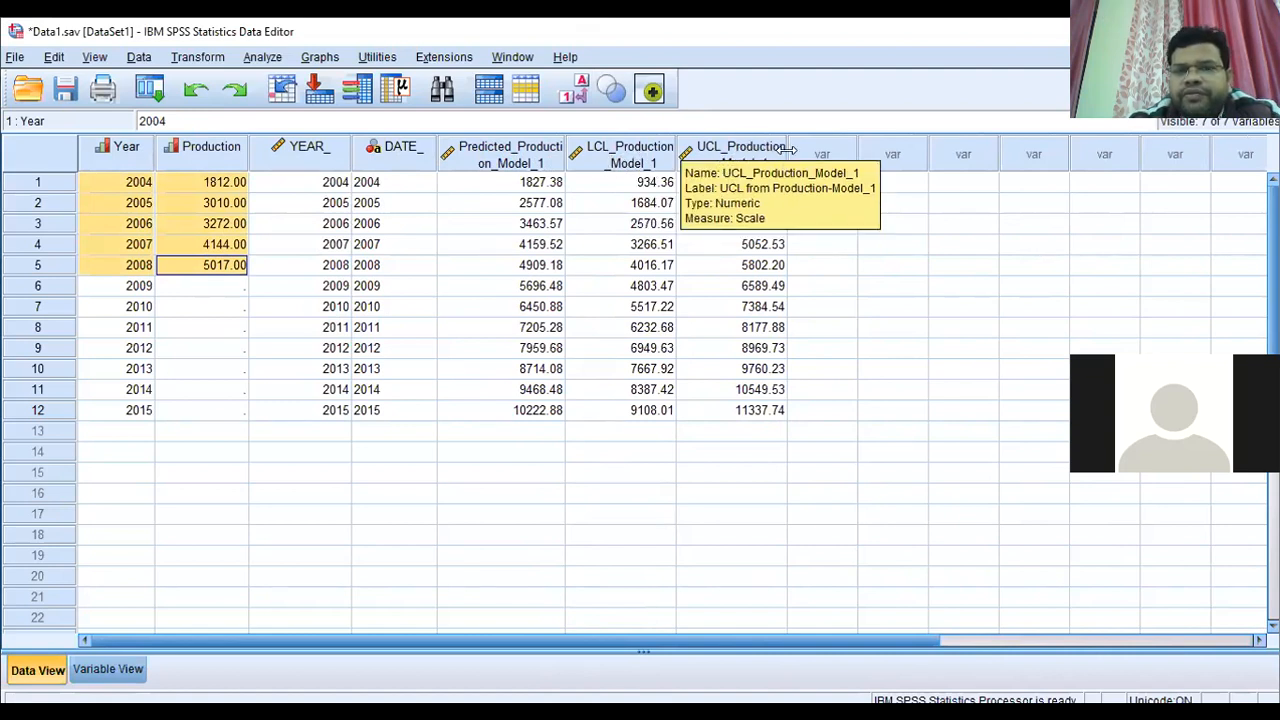
pyautogui.moveTo(787, 143); pyautogui.dragTo(803, 145)
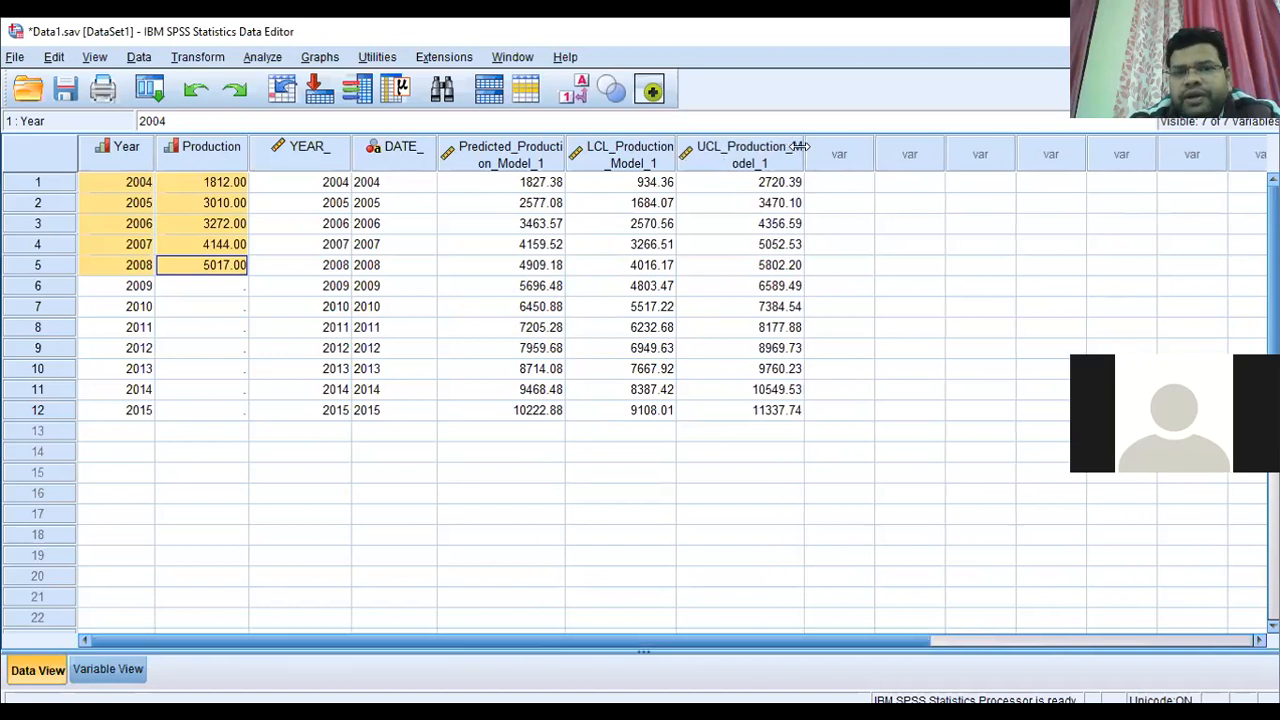
# Examine the observed production for 2004 to 2008 and highlight the predicted production values for 2009 to 2015
pyautogui.click(213, 180)
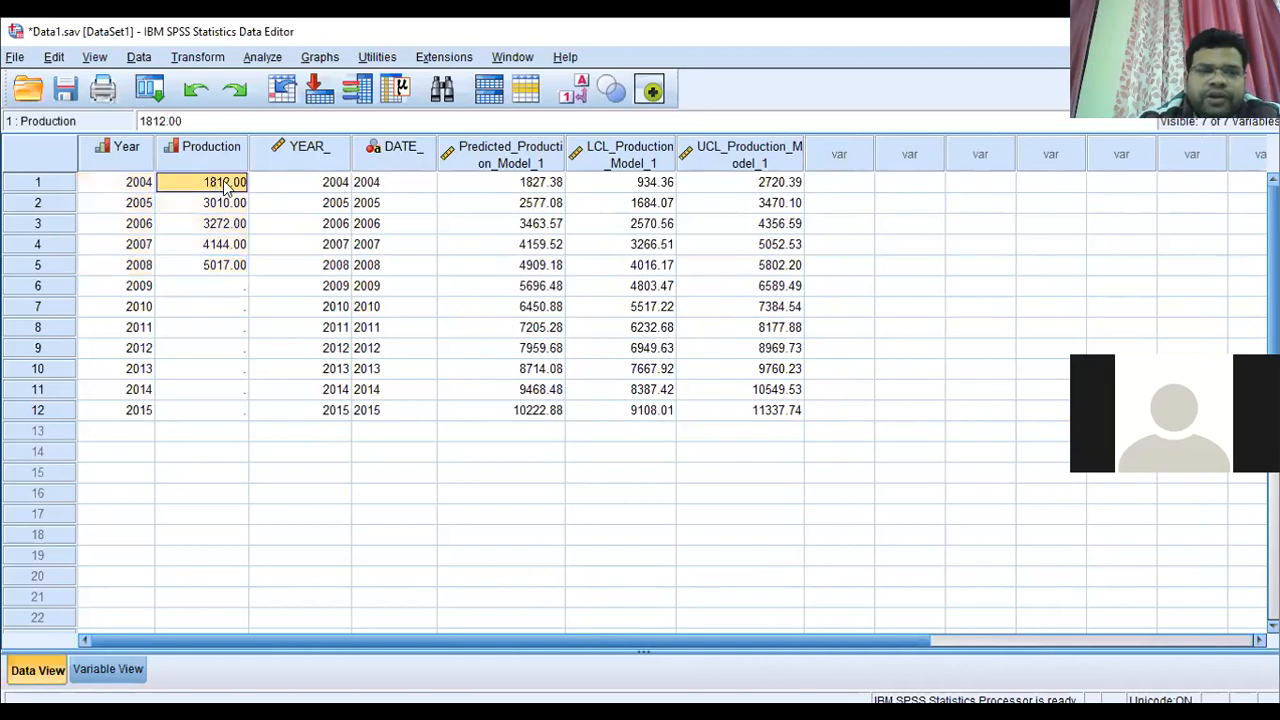
pyautogui.moveTo(228, 182); pyautogui.dragTo(220, 260)
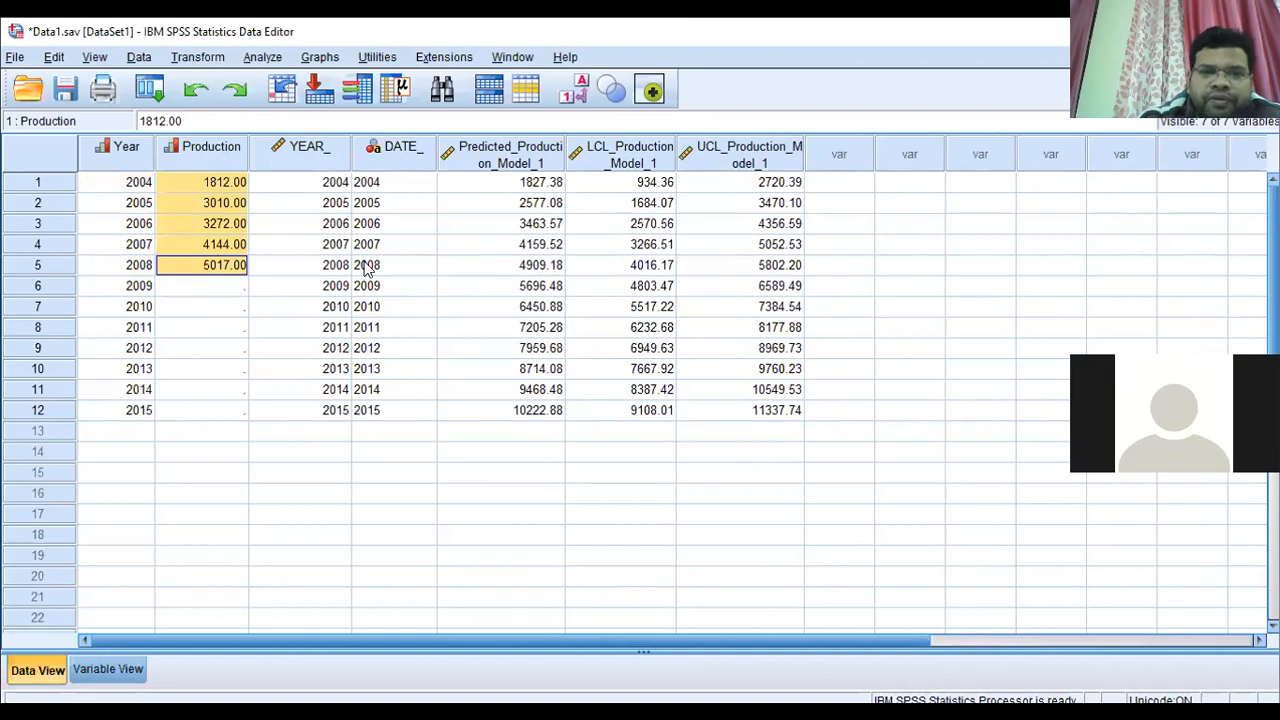
pyautogui.click(530, 268)
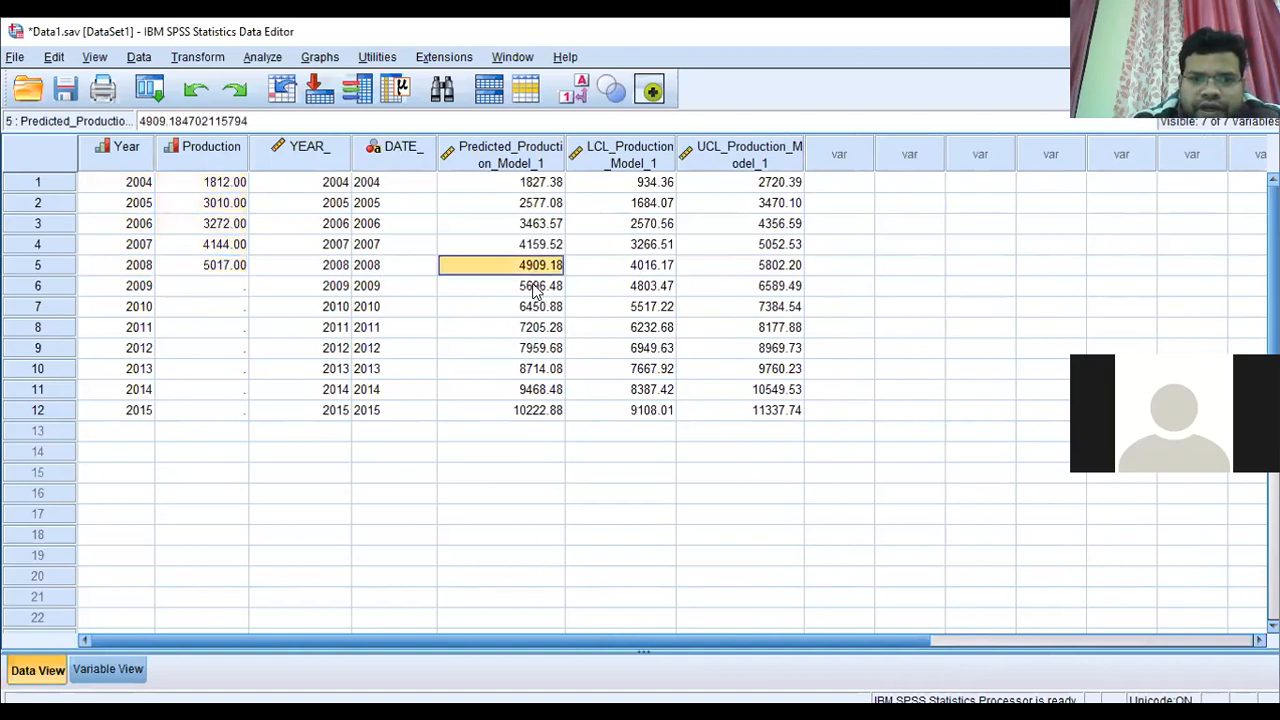
pyautogui.click(526, 288)
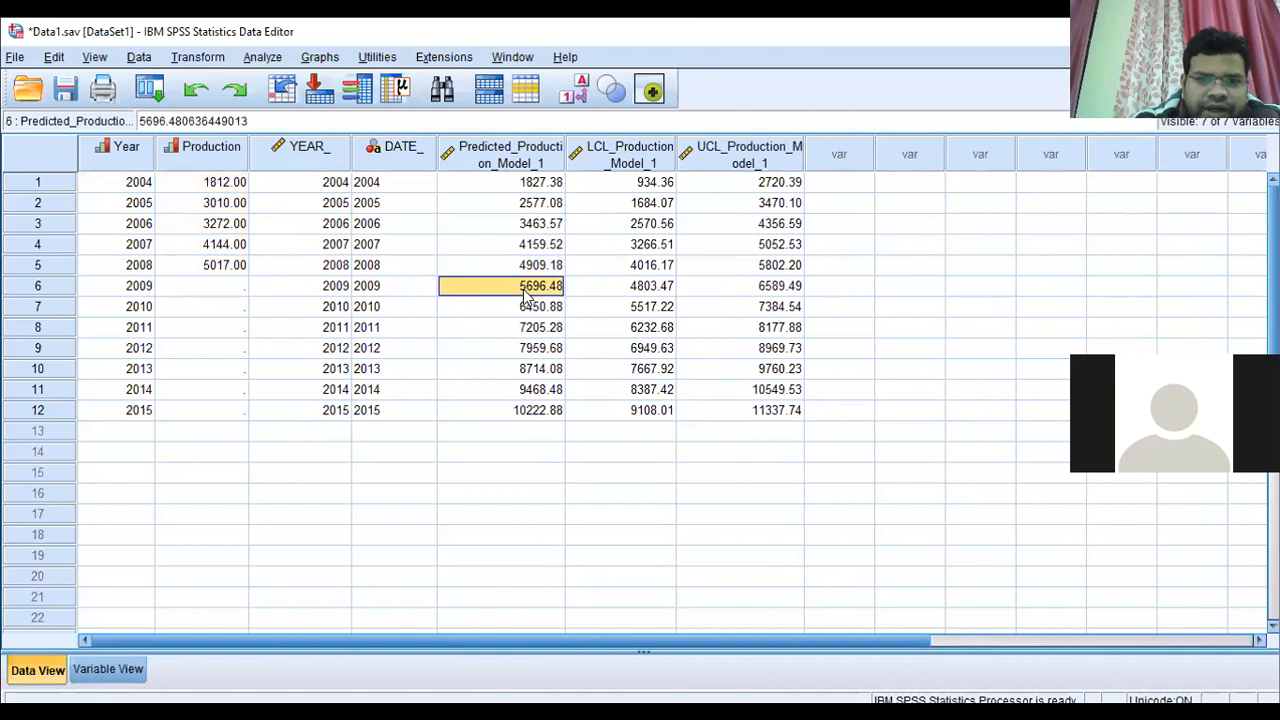
pyautogui.moveTo(528, 290); pyautogui.dragTo(516, 353)
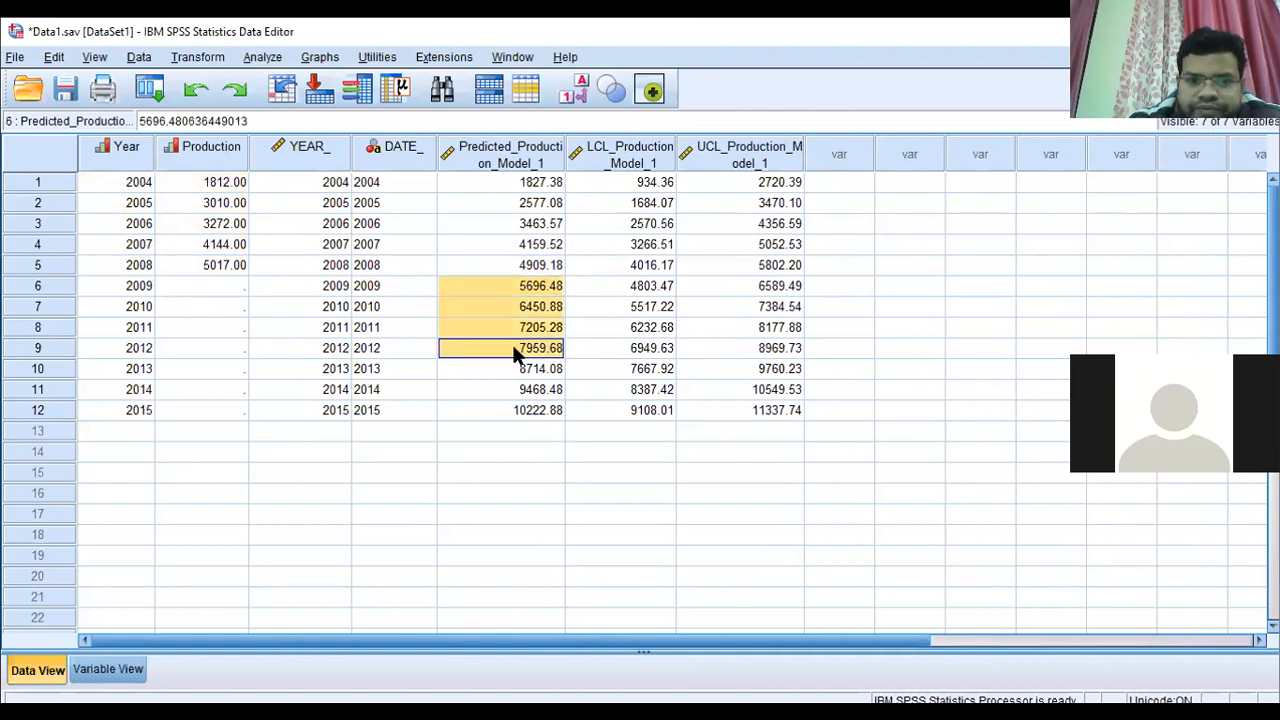
pyautogui.hotkey('shift', 'Down')
pyautogui.hotkey('shift', 'Down')
pyautogui.hotkey('shift', 'Down')
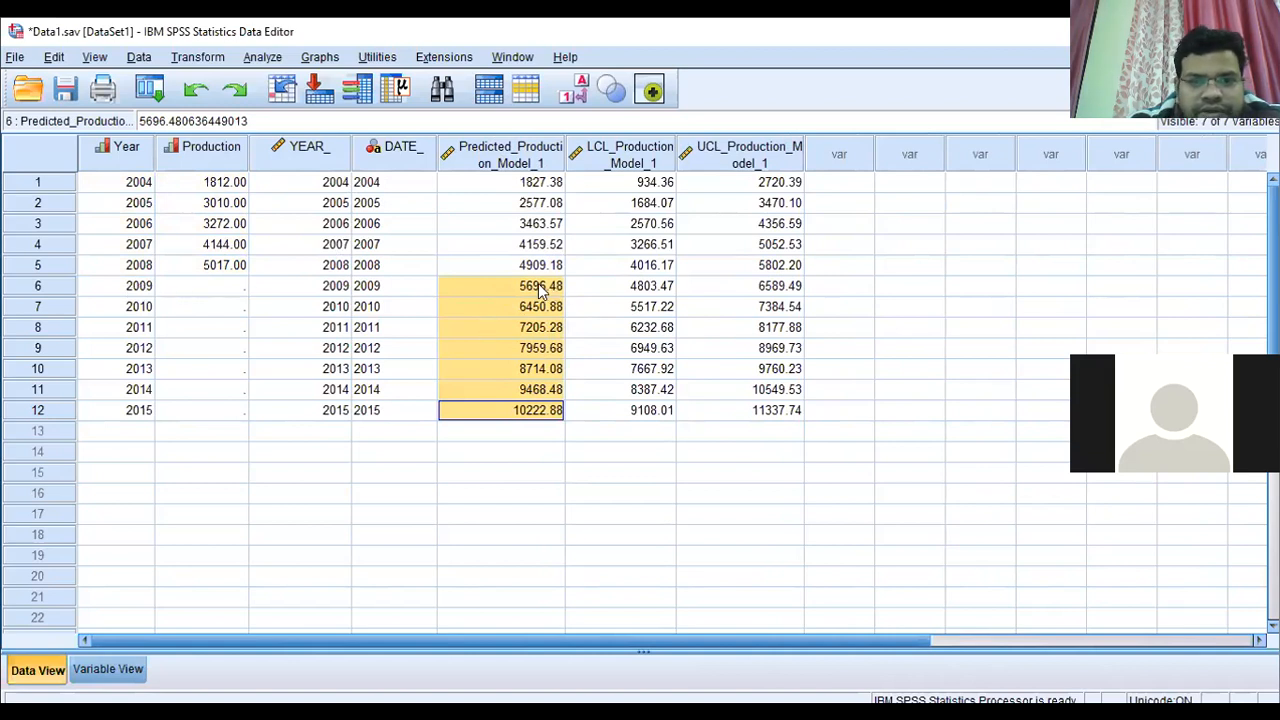
# Highlight the empty Production cells for 2009 to 2015 to compare them with the forecasts
pyautogui.click(224, 289)
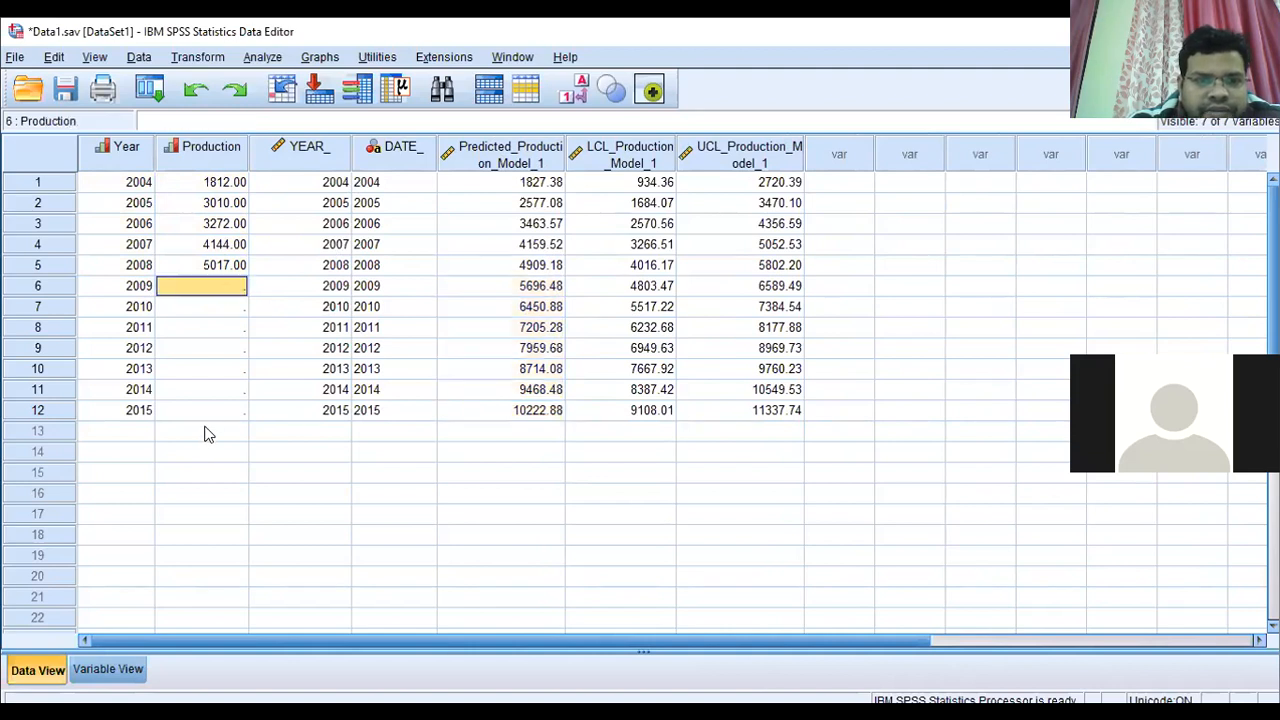
pyautogui.click(221, 311)
pyautogui.moveTo(222, 291); pyautogui.dragTo(213, 419)
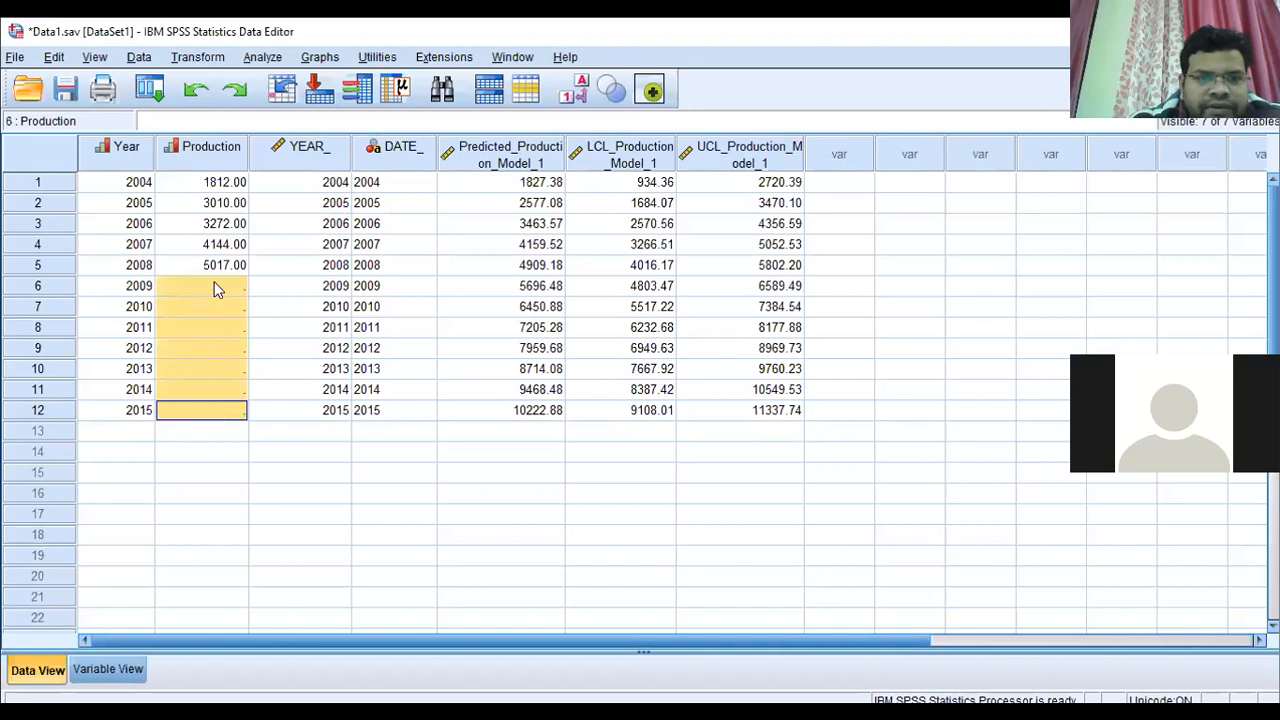
# Highlight the predicted production for 2009 to 2015, and the full columns from Year through the upper confidence limit
pyautogui.moveTo(519, 290); pyautogui.dragTo(519, 404)
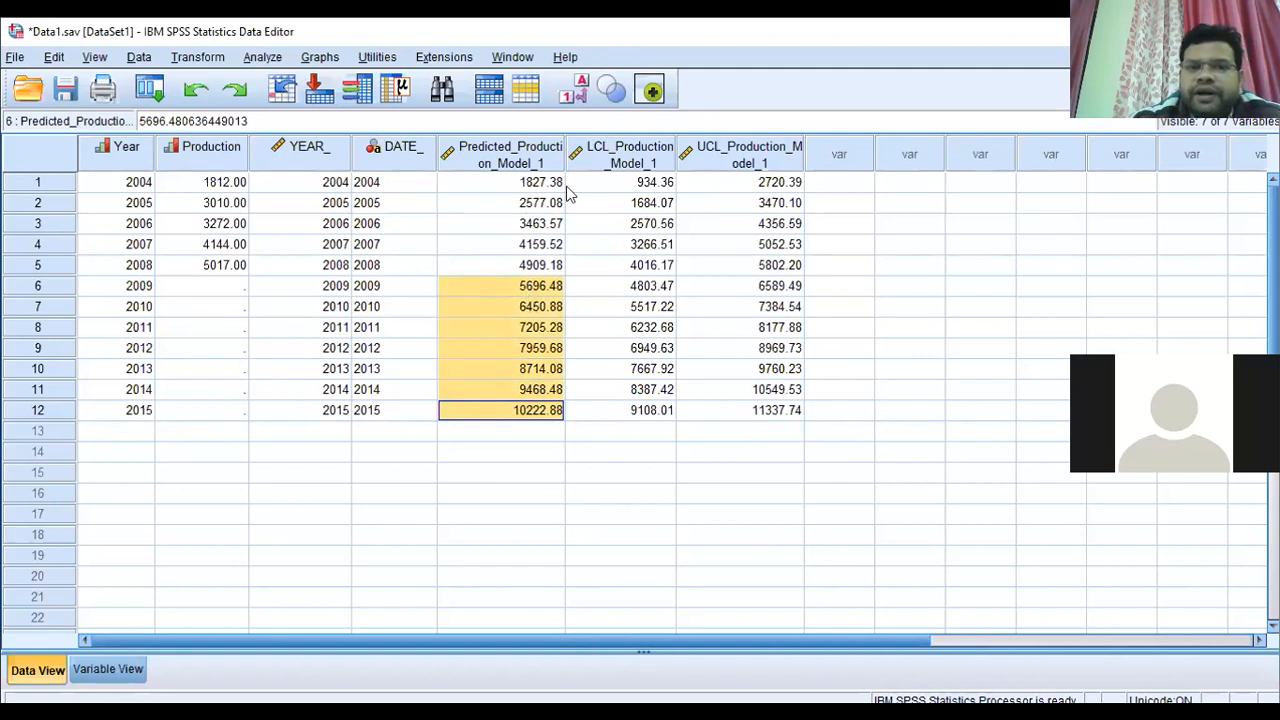
pyautogui.click(283, 244)
pyautogui.click(116, 148)
pyautogui.moveTo(524, 207); pyautogui.dragTo(695, 225)
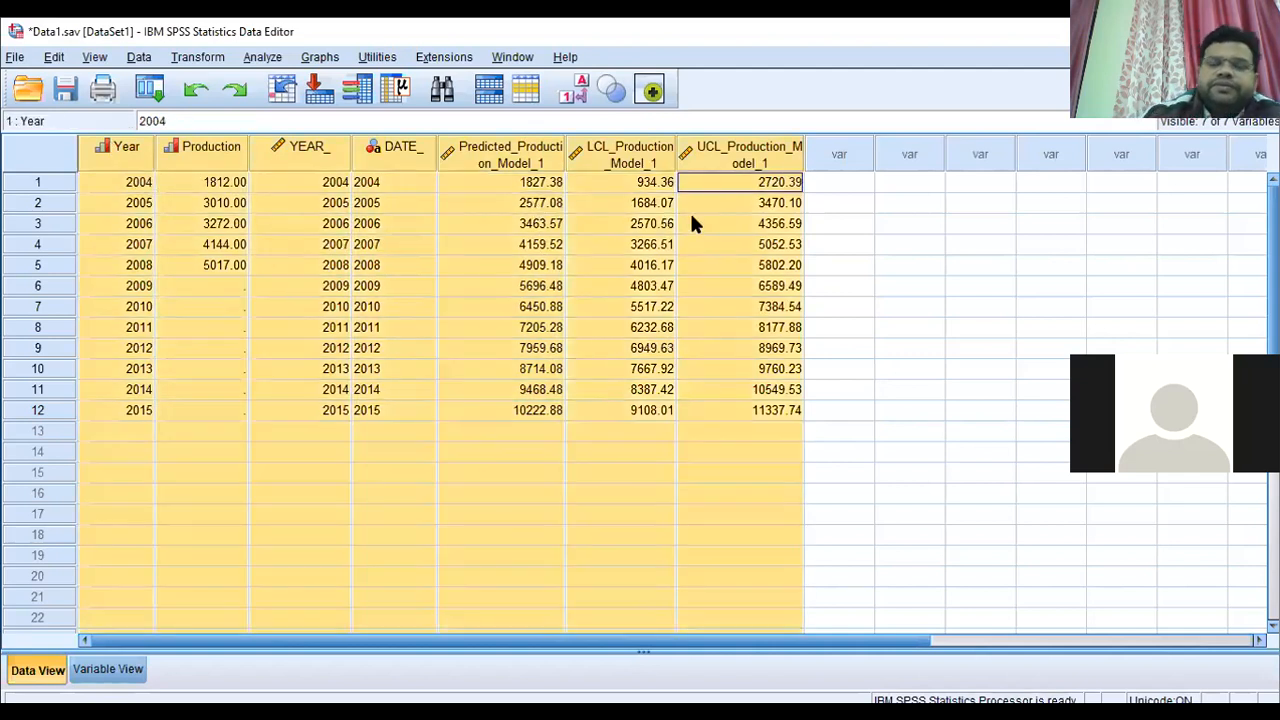
pyautogui.click(401, 478)
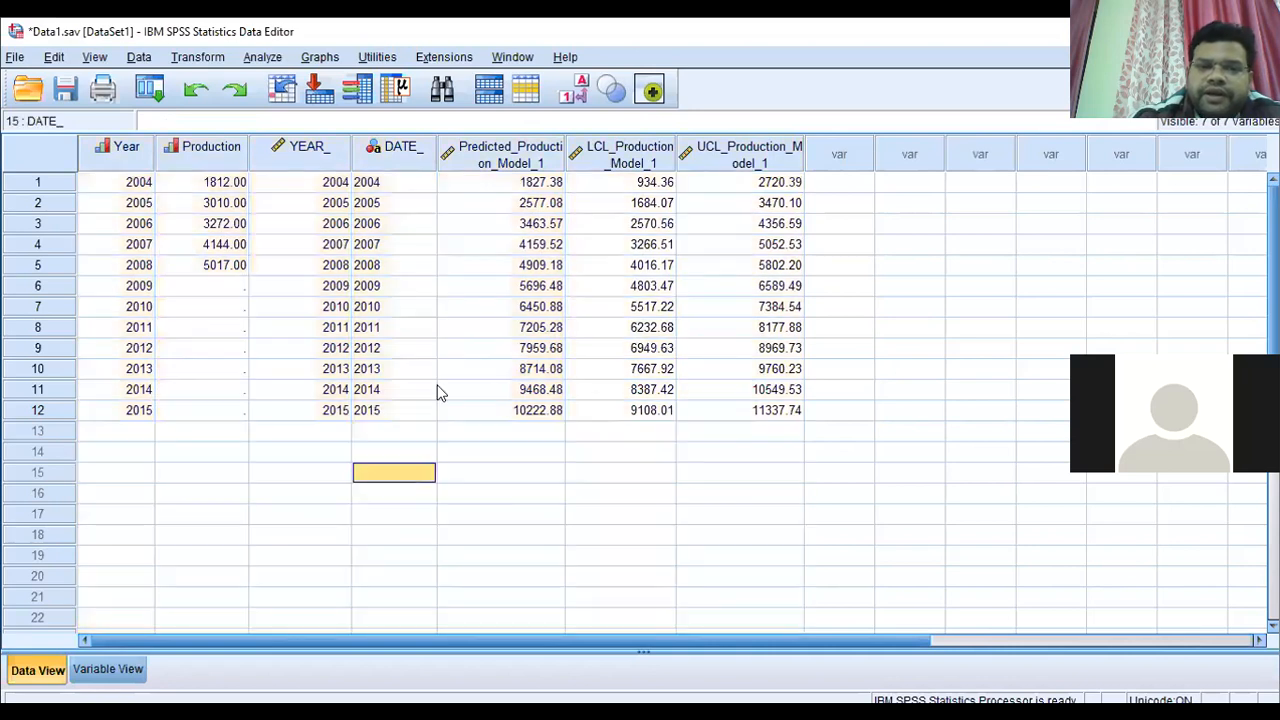
# Highlight the predicted values for 2009 to 2015 again and compare the lower and upper confidence limits for 2004
pyautogui.moveTo(543, 289); pyautogui.dragTo(513, 381)
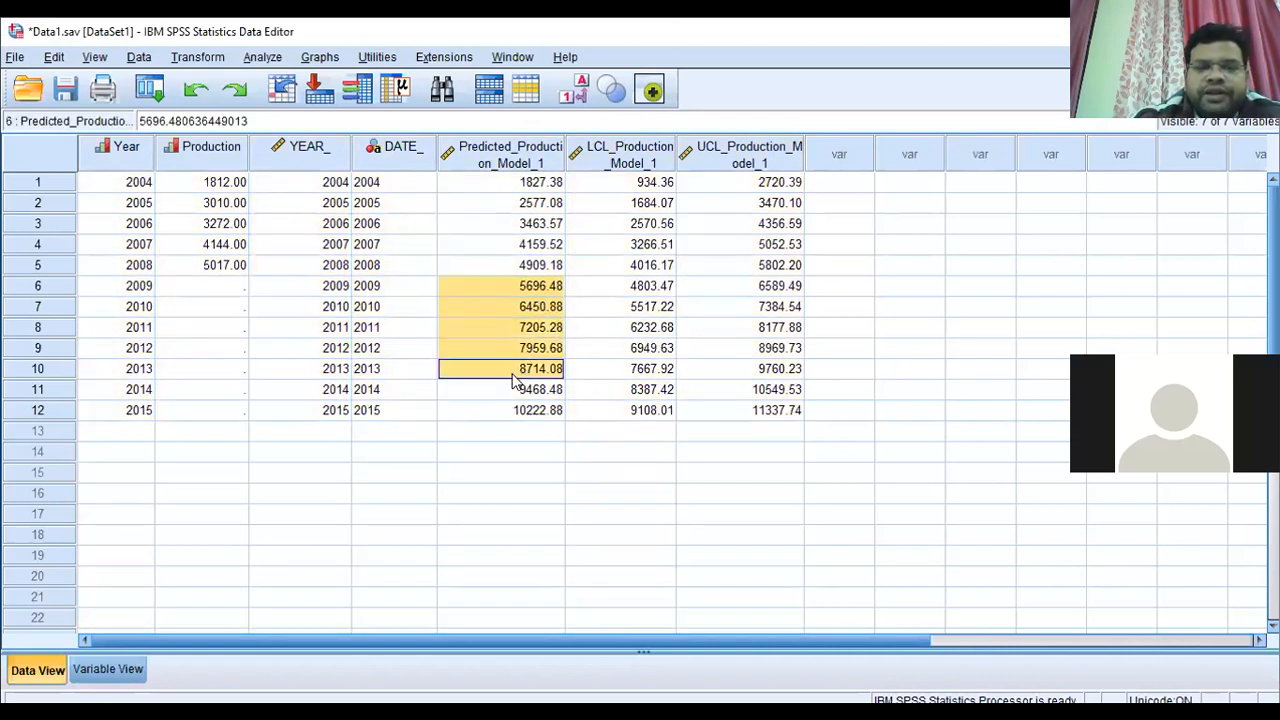
pyautogui.hotkey('shift', 'Down')
pyautogui.hotkey('shift', 'Down')
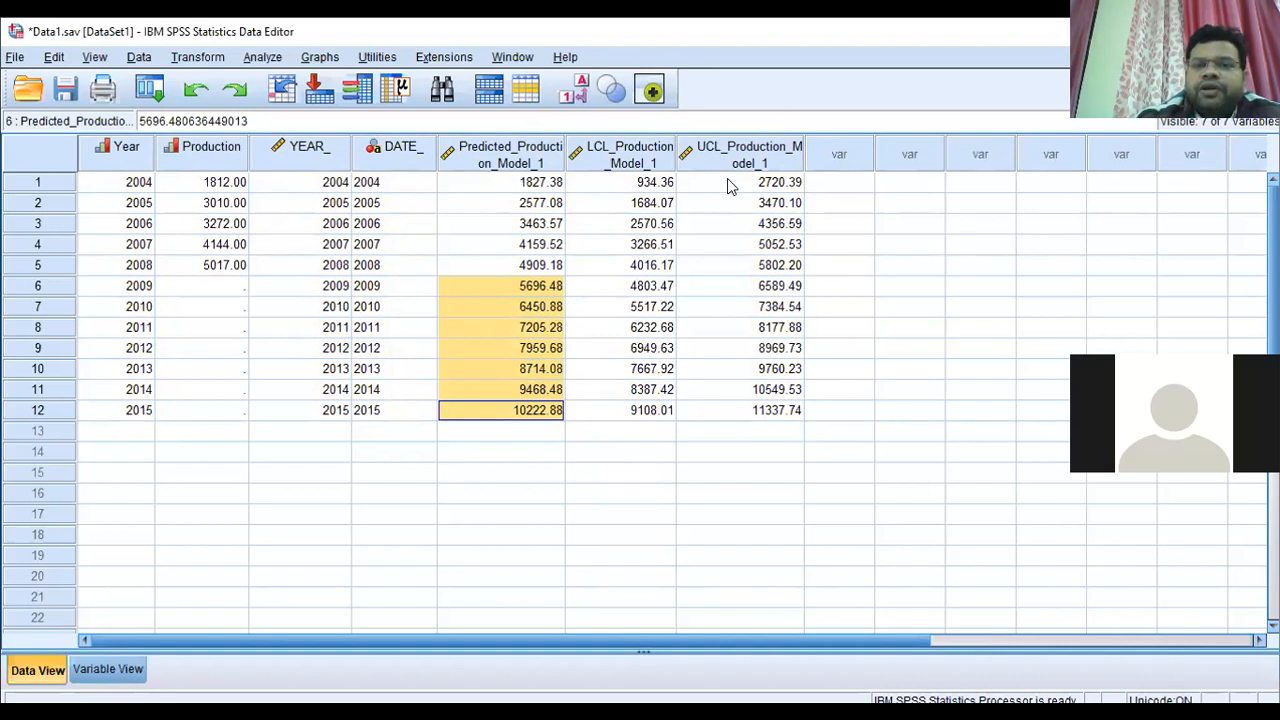
pyautogui.click(668, 188)
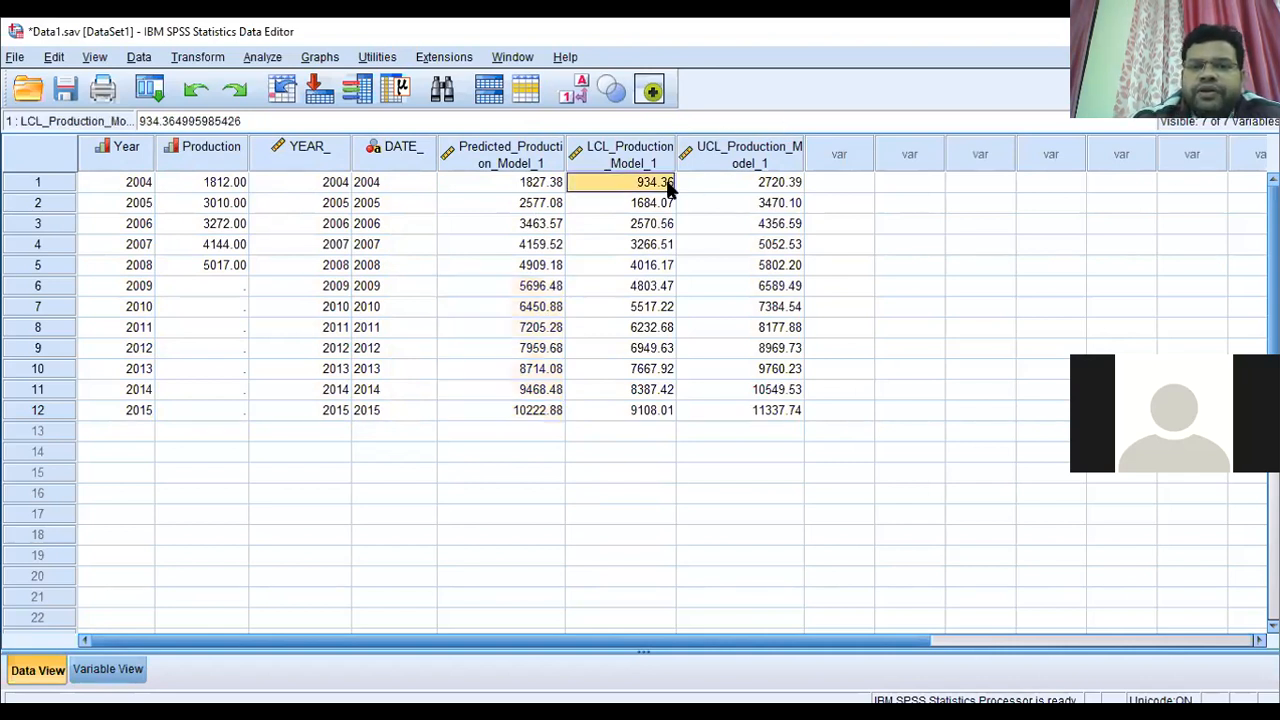
pyautogui.click(758, 184)
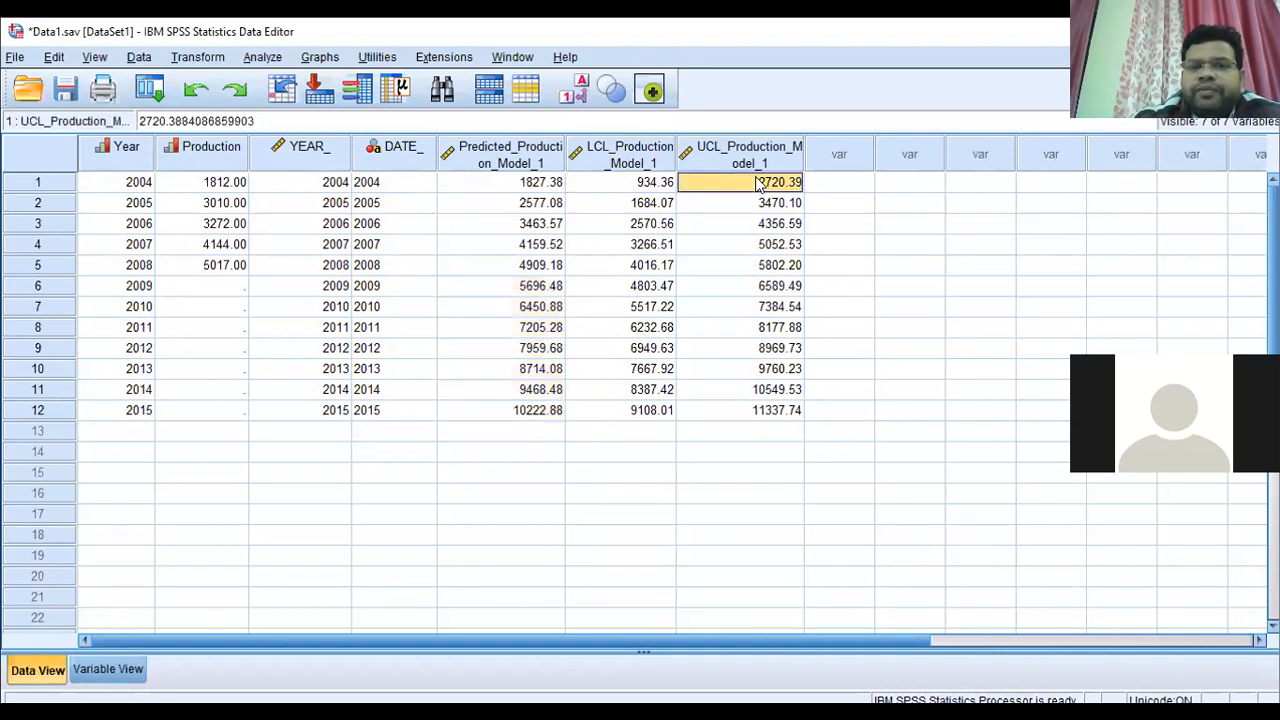
pyautogui.click(630, 186)
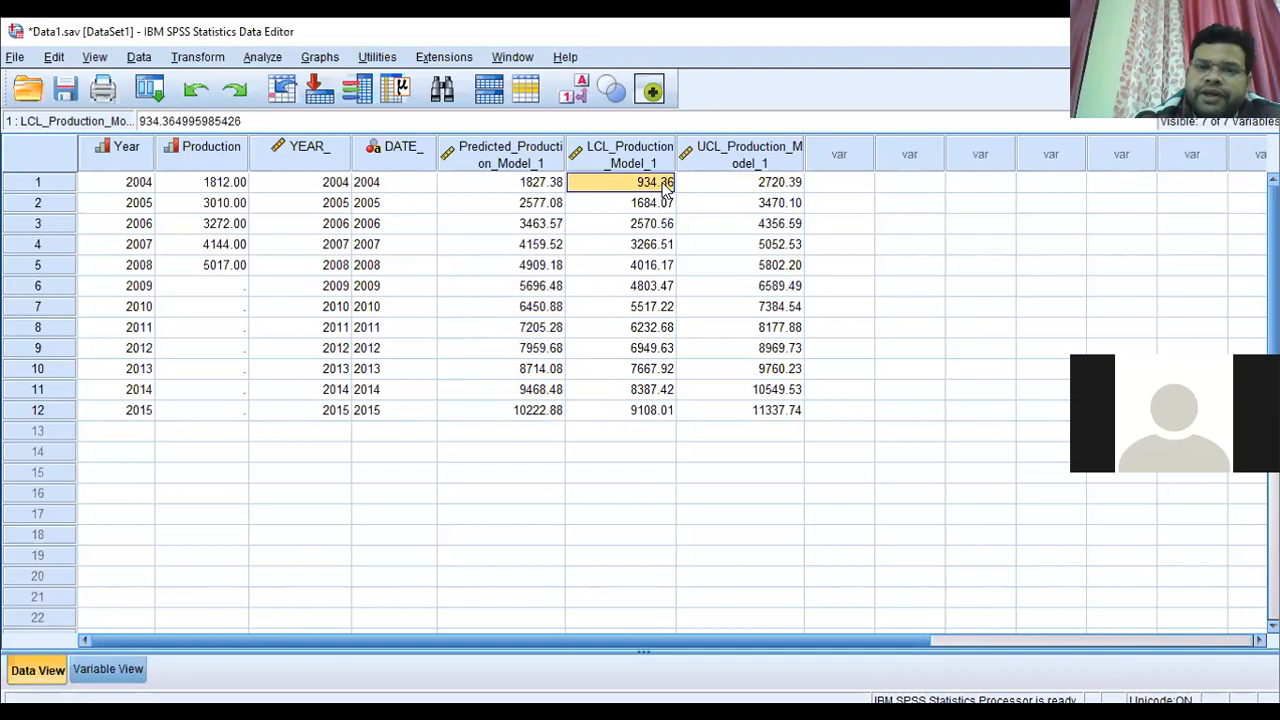
pyautogui.click(768, 184)
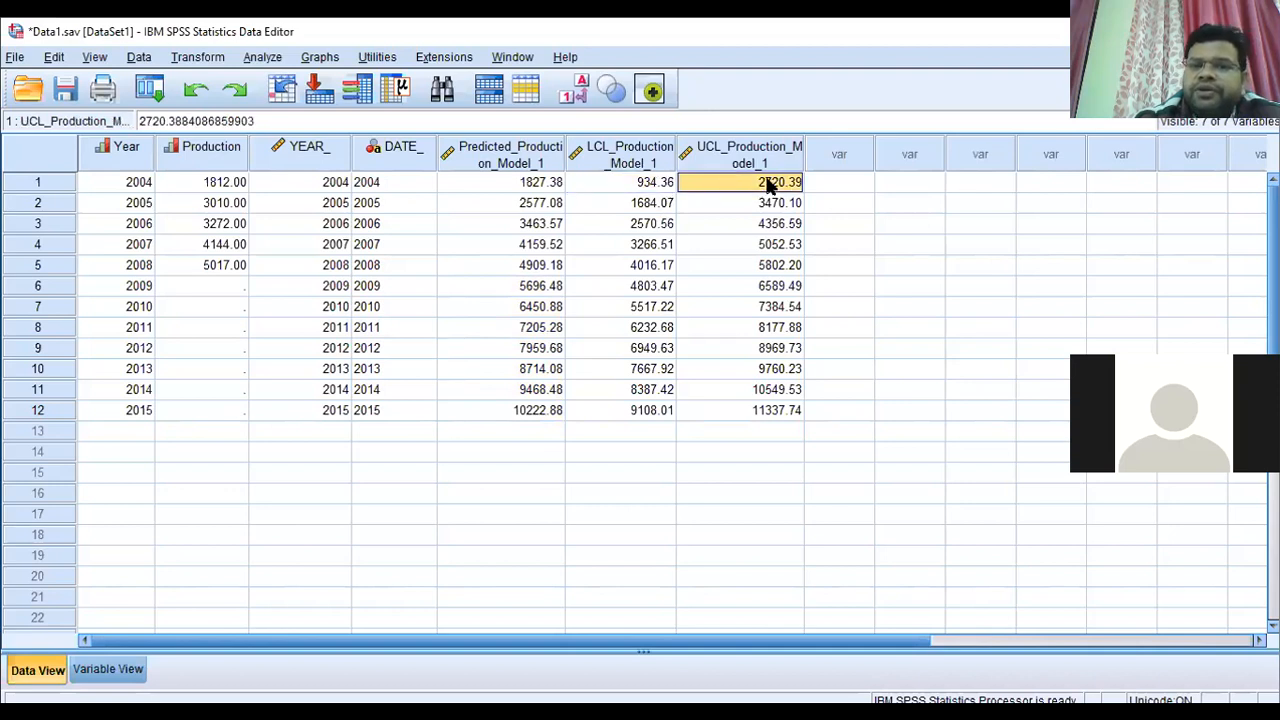
# Highlight the predicted production together with its lower and upper confidence limits for 2009 to 2015
pyautogui.click(560, 290)
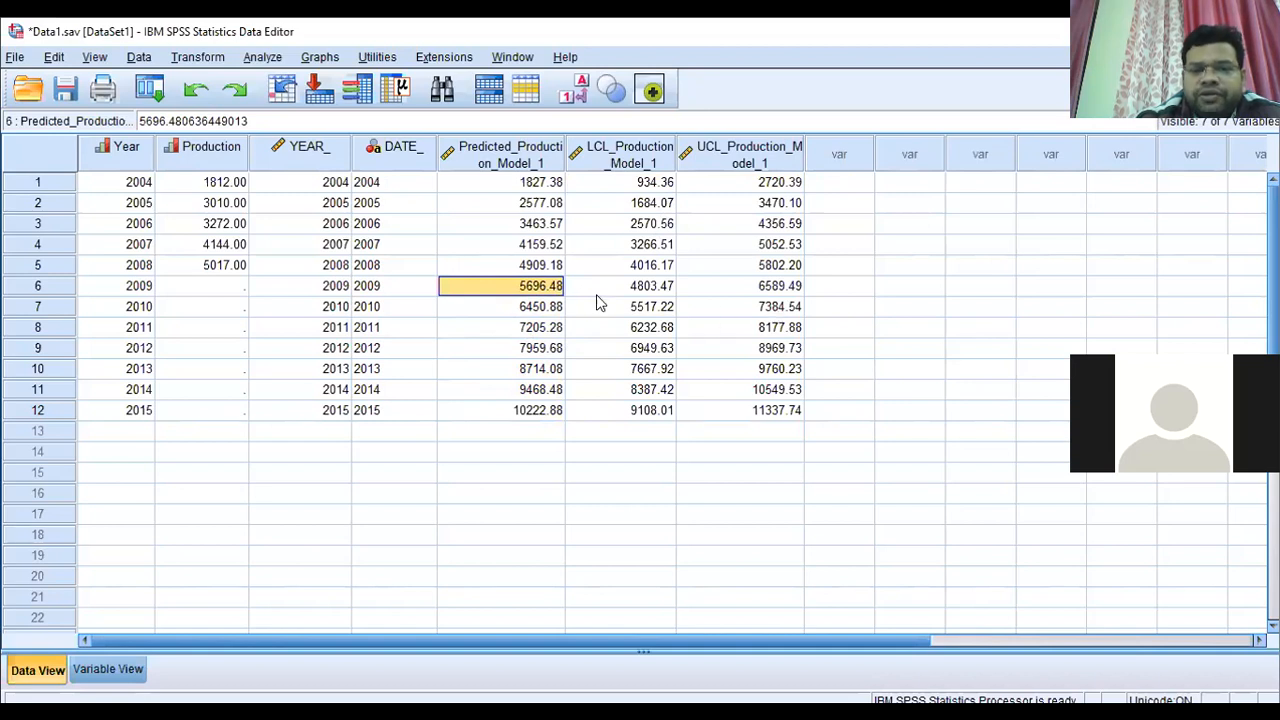
pyautogui.hotkey('shift', 'Right')
pyautogui.hotkey('shift', 'Right')
pyautogui.hotkey('shift', 'Down')
pyautogui.hotkey('shift', 'Down')
pyautogui.hotkey('shift', 'Down')
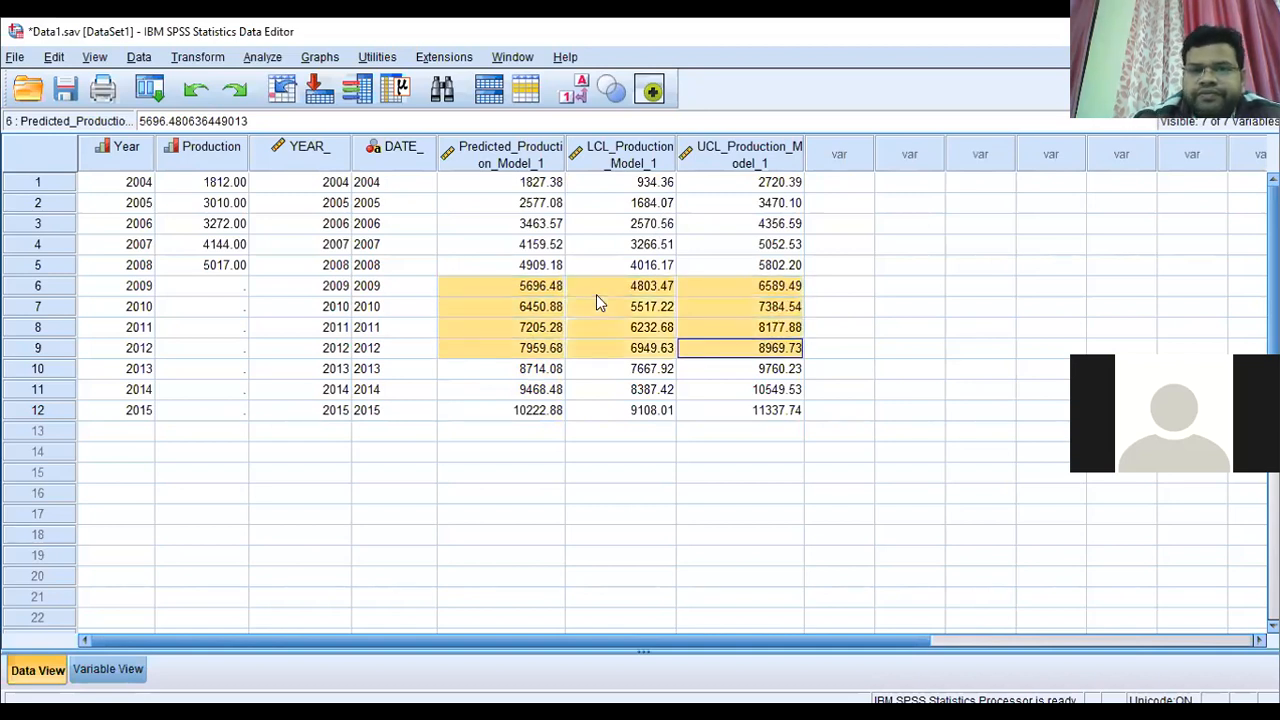
pyautogui.hotkey('shift', 'Down')
pyautogui.hotkey('shift', 'Down')
pyautogui.hotkey('shift', 'Down')
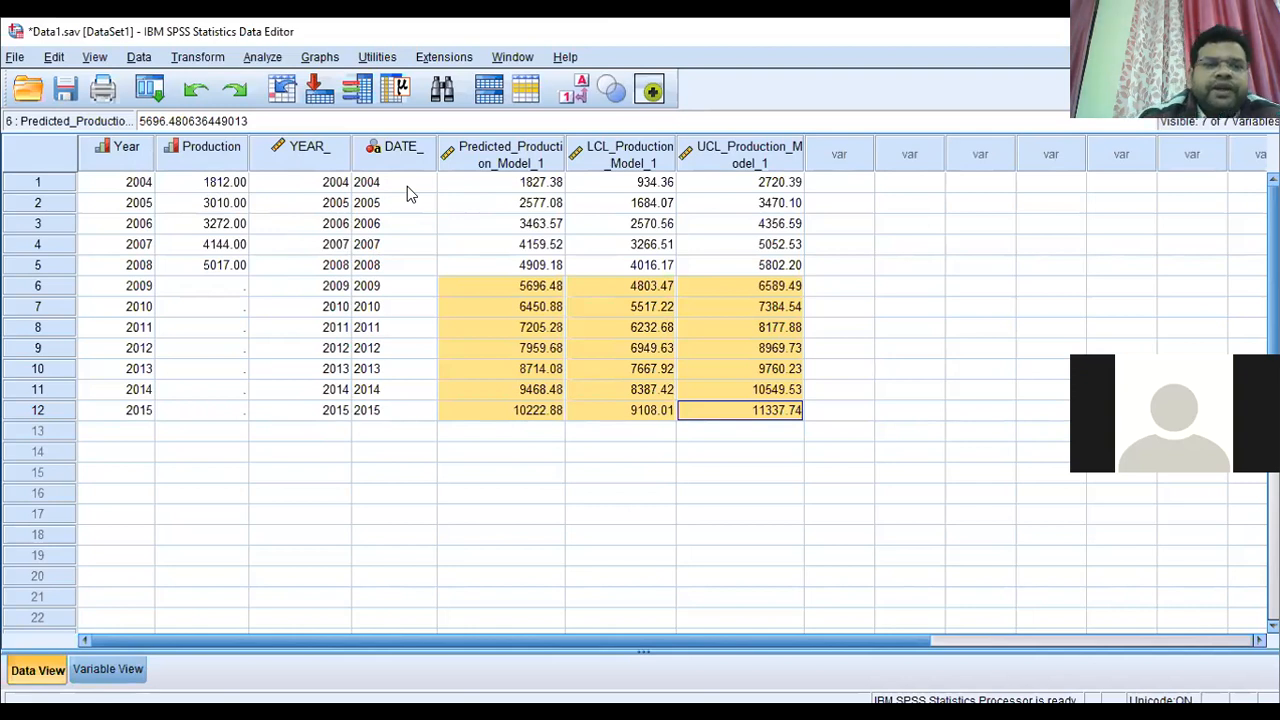
# Examine the Year column and the empty 2009 Production cell, and highlight the observed years 2004 to 2008
pyautogui.moveTo(143, 185); pyautogui.dragTo(145, 338)
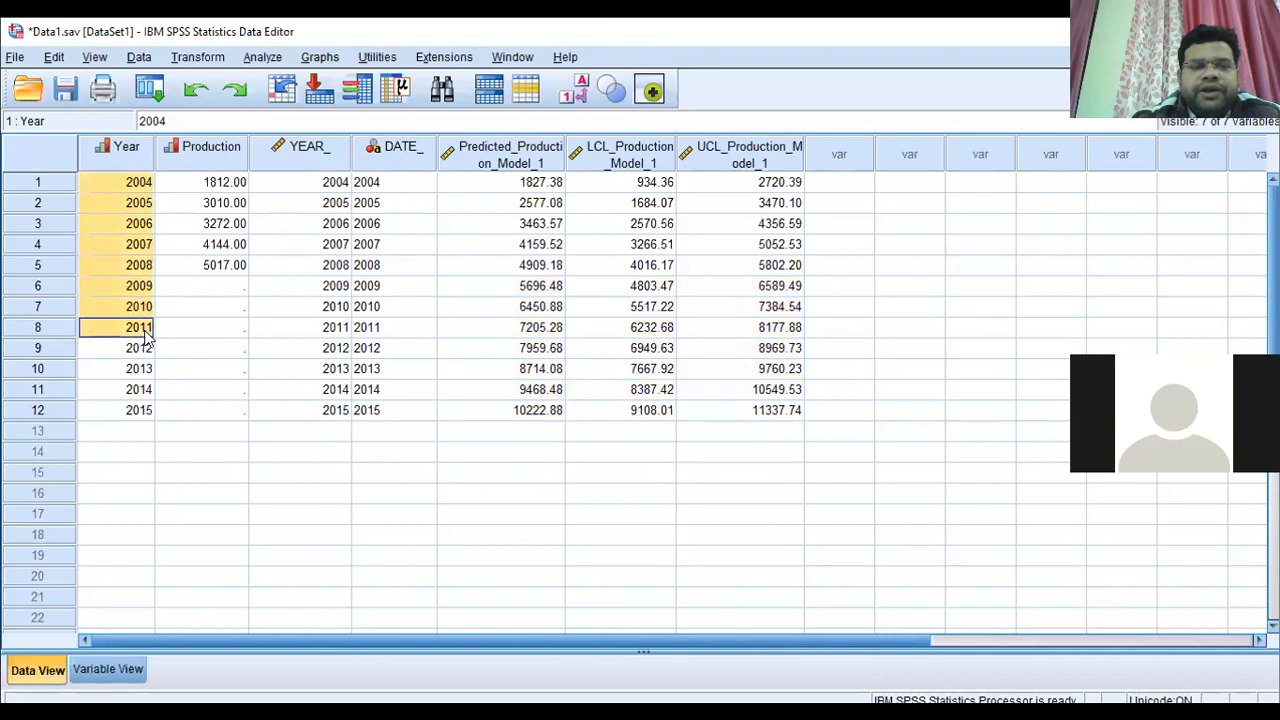
pyautogui.click(197, 287)
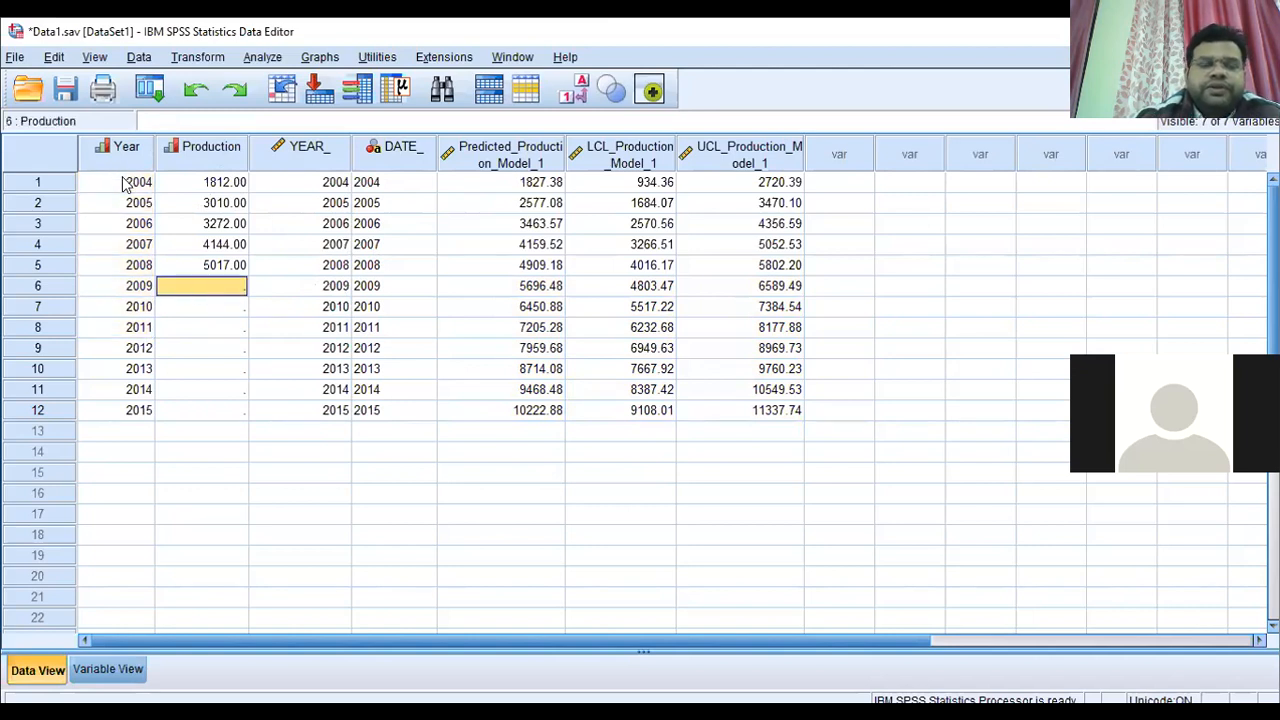
pyautogui.moveTo(125, 182); pyautogui.dragTo(138, 273)
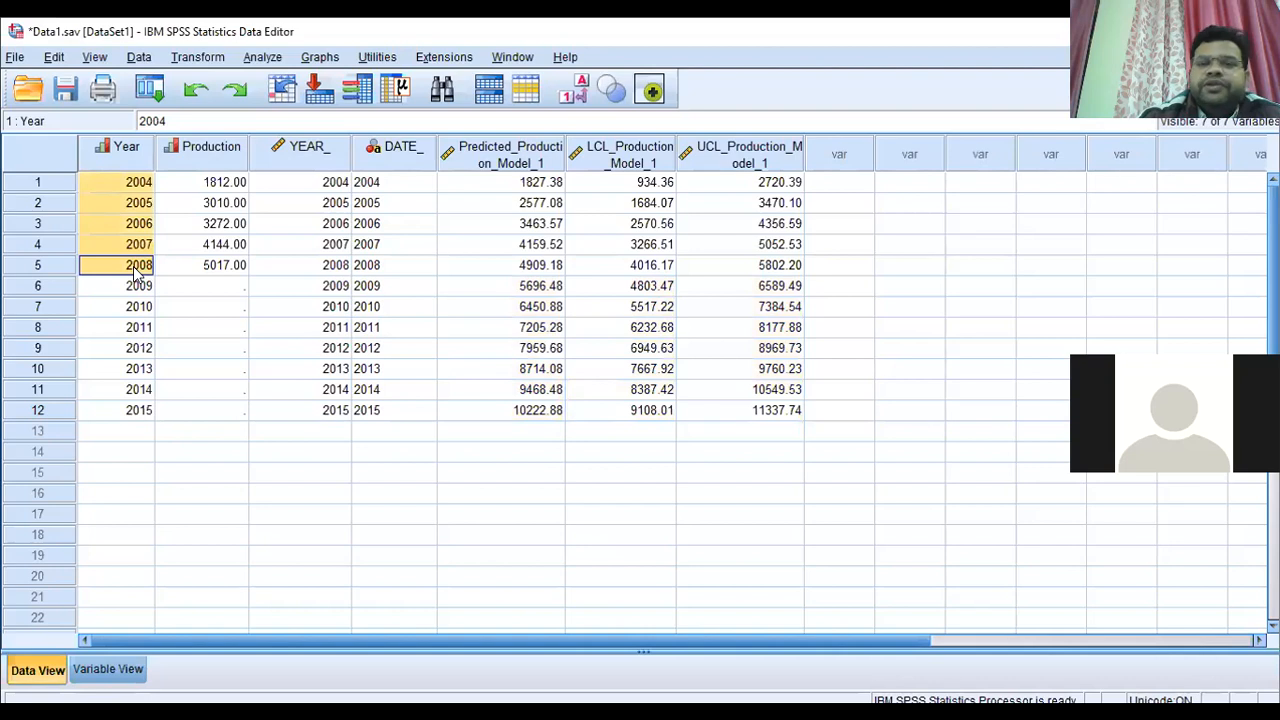
pyautogui.click(901, 50)
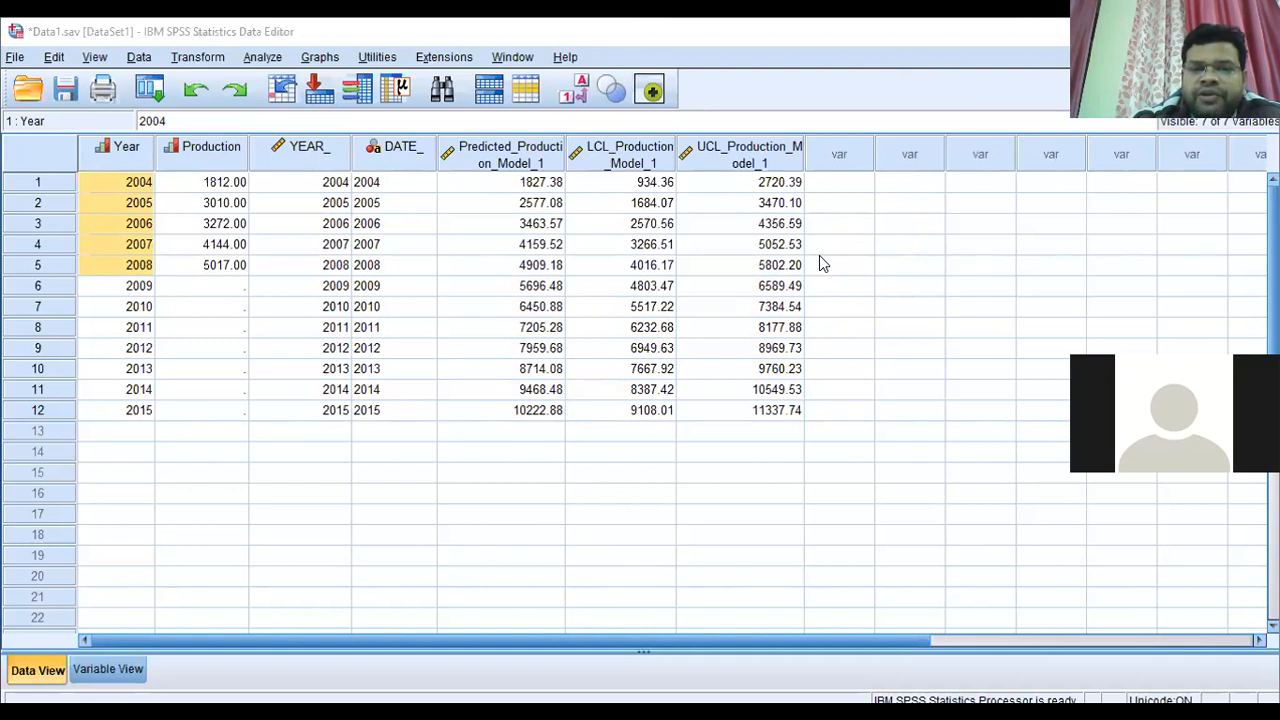
# Highlight the forecast years in the Year column from 2009 onward, down to row 22
pyautogui.click(135, 430)
pyautogui.moveTo(138, 290); pyautogui.dragTo(115, 403)
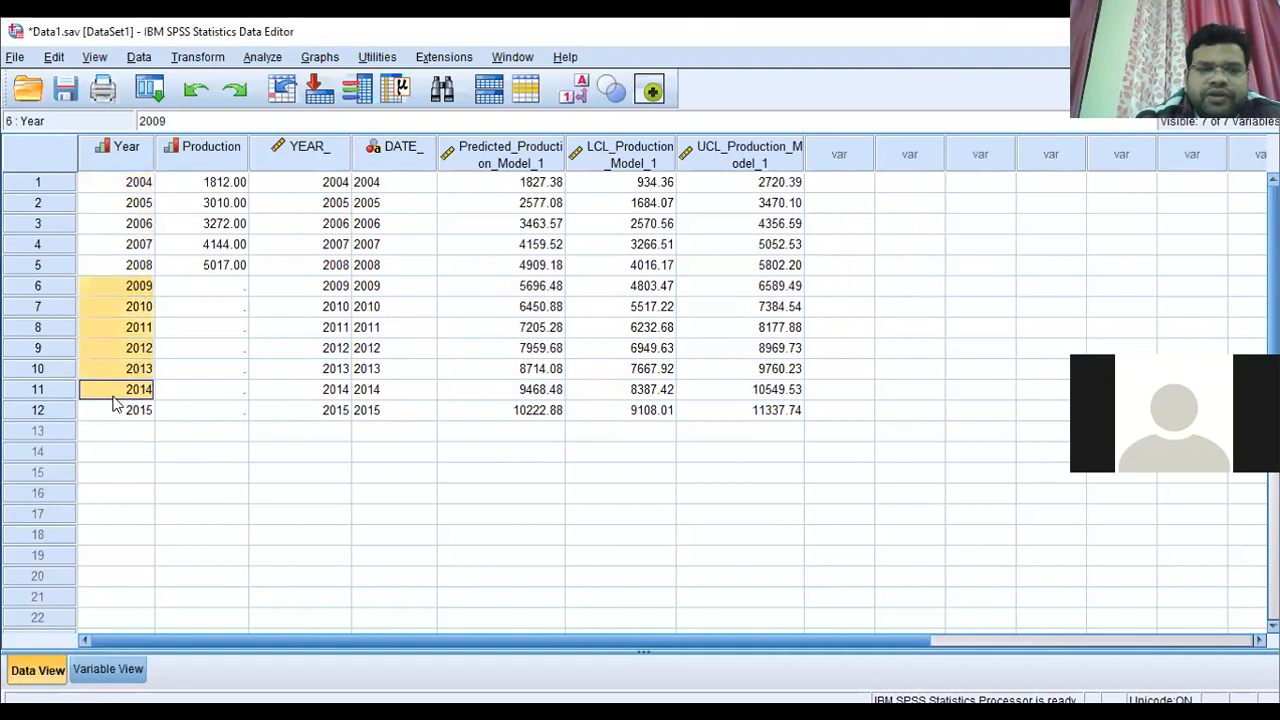
pyautogui.click(158, 418)
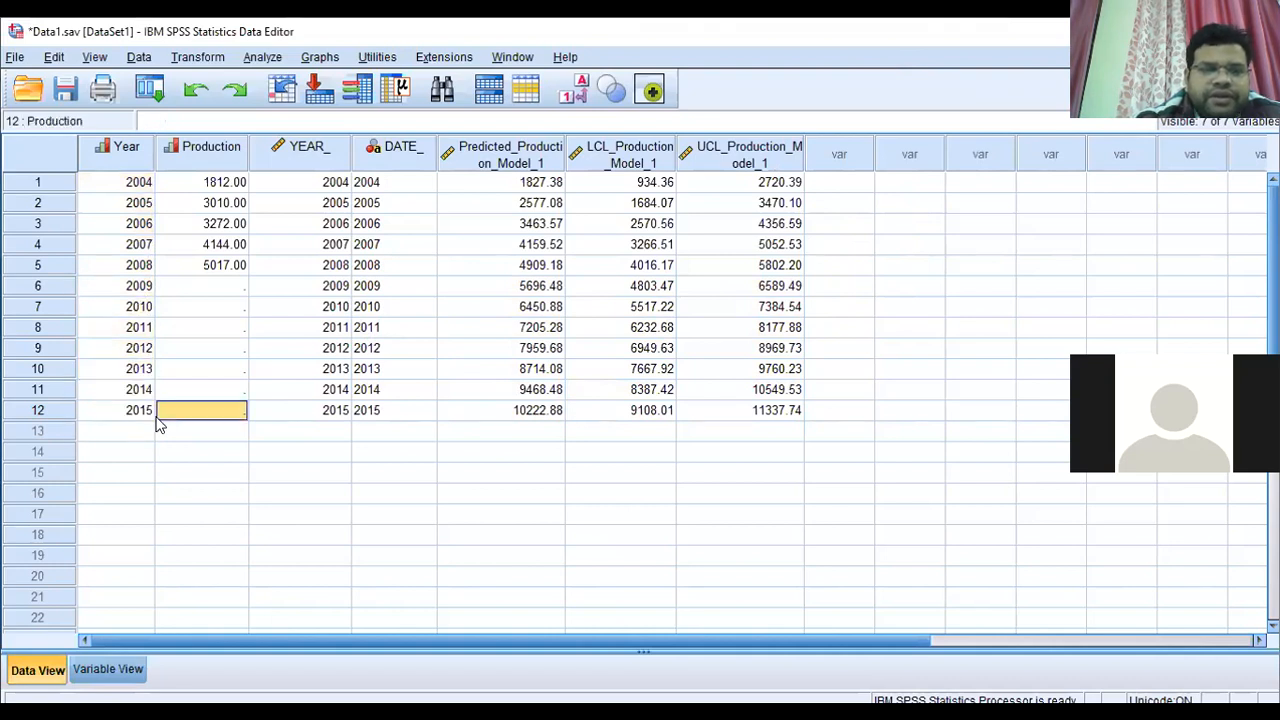
pyautogui.moveTo(137, 289); pyautogui.dragTo(130, 410)
pyautogui.hotkey('shift', 'Down')
pyautogui.hotkey('shift', 'Down')
pyautogui.hotkey('shift', 'Down')
pyautogui.hotkey('shift', 'Down')
pyautogui.hotkey('shift', 'Down')
pyautogui.hotkey('shift', 'Down')
pyautogui.hotkey('shift', 'Down')
pyautogui.hotkey('shift', 'Down')
pyautogui.hotkey('shift', 'Down')
pyautogui.hotkey('shift', 'Down')
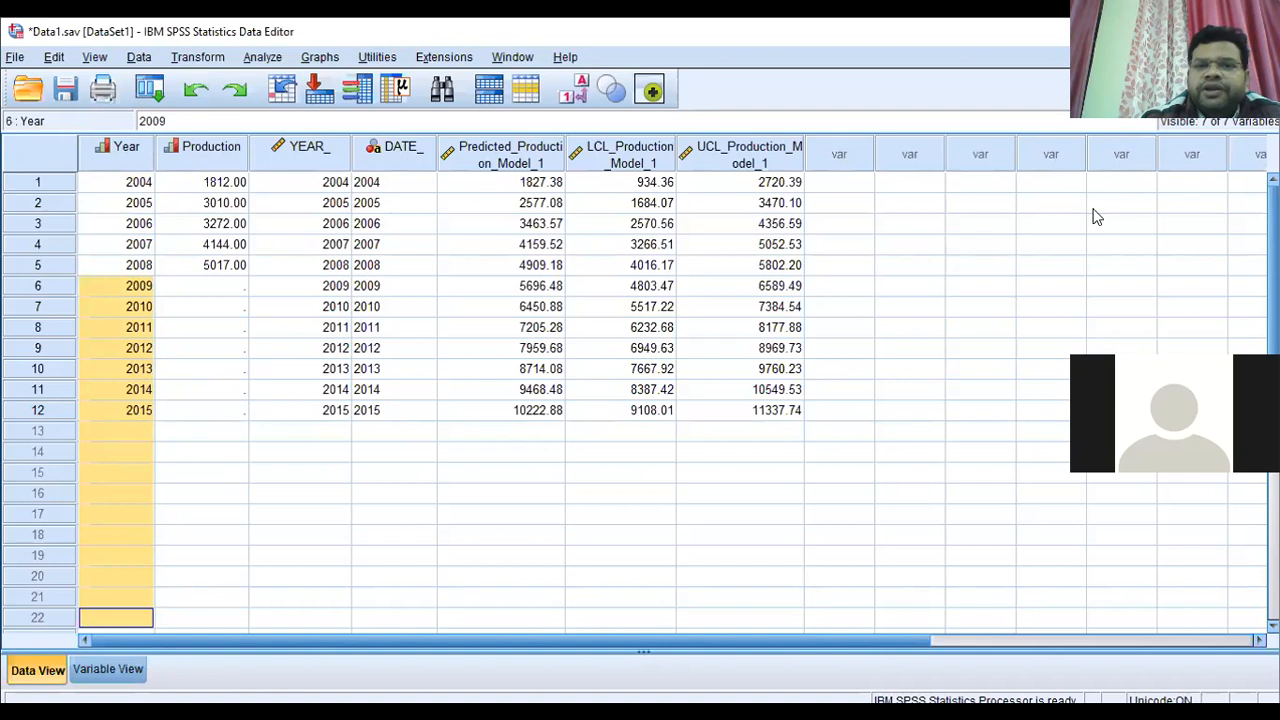
pyautogui.click(1209, 156)
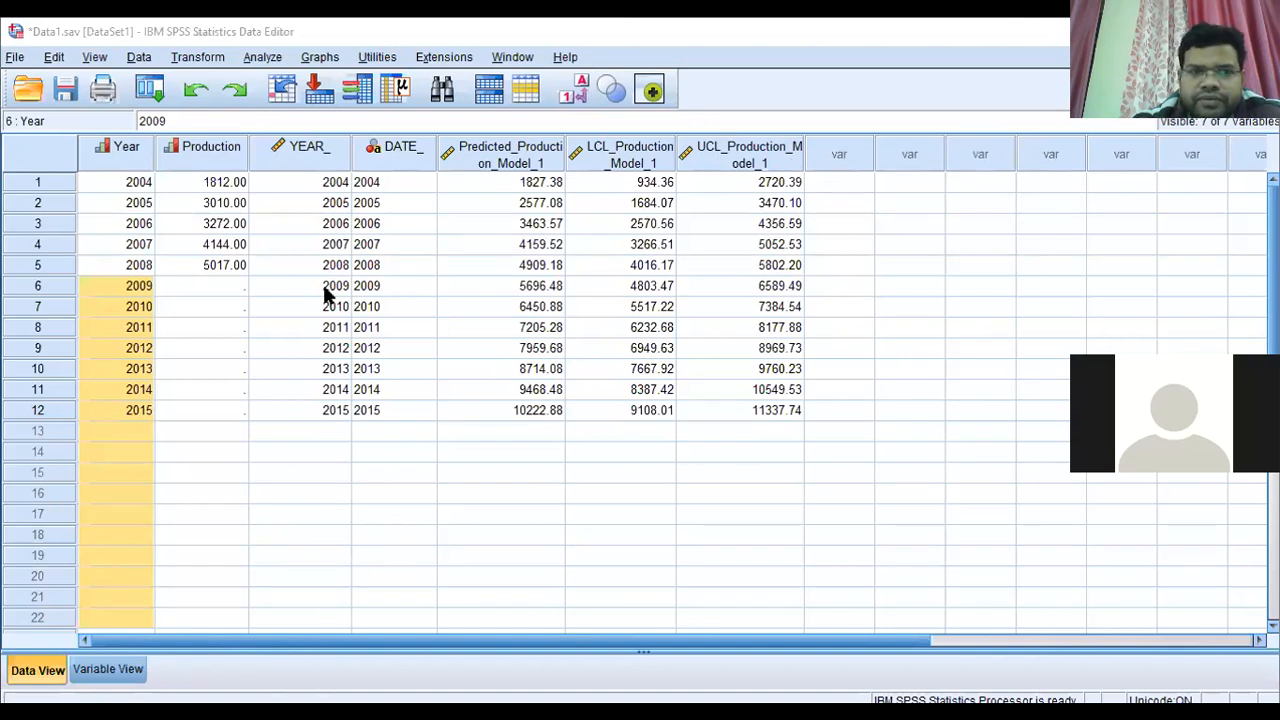
# Examine the Year and Production values for 2004 to 2006, and highlight the years 2004 to 2013
pyautogui.click(199, 290)
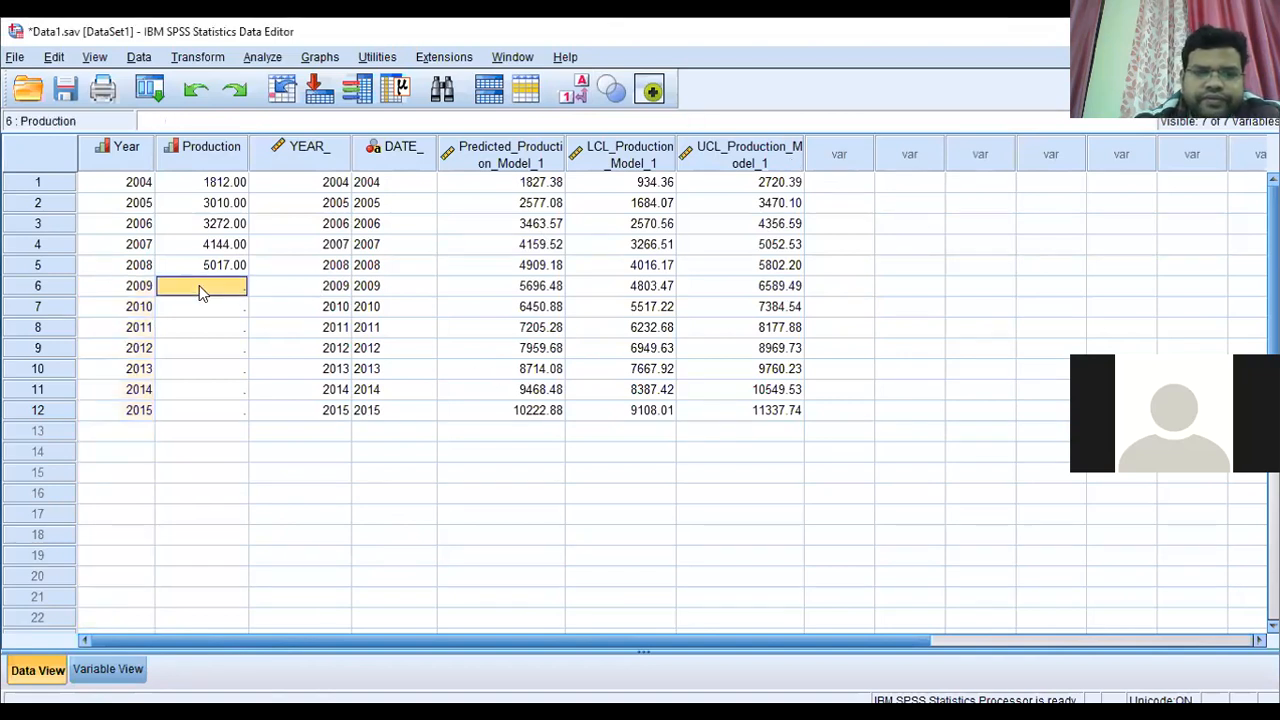
pyautogui.moveTo(139, 183); pyautogui.dragTo(218, 228)
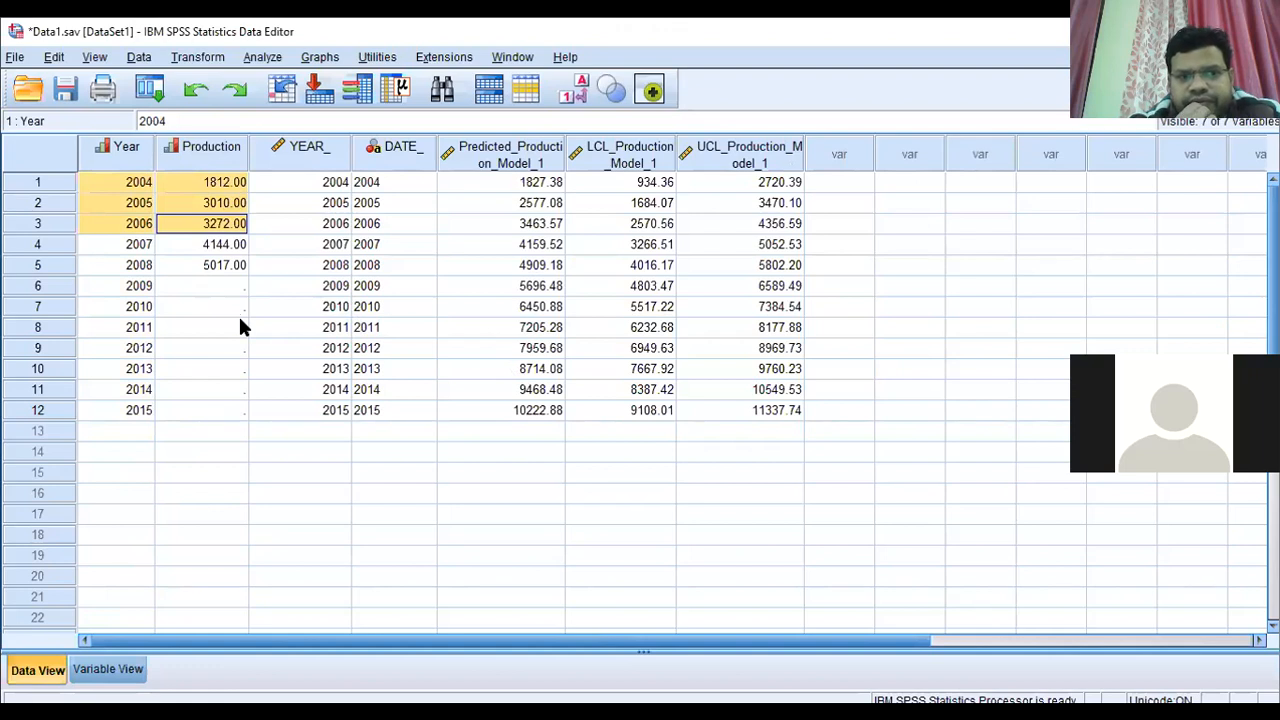
pyautogui.click(135, 188)
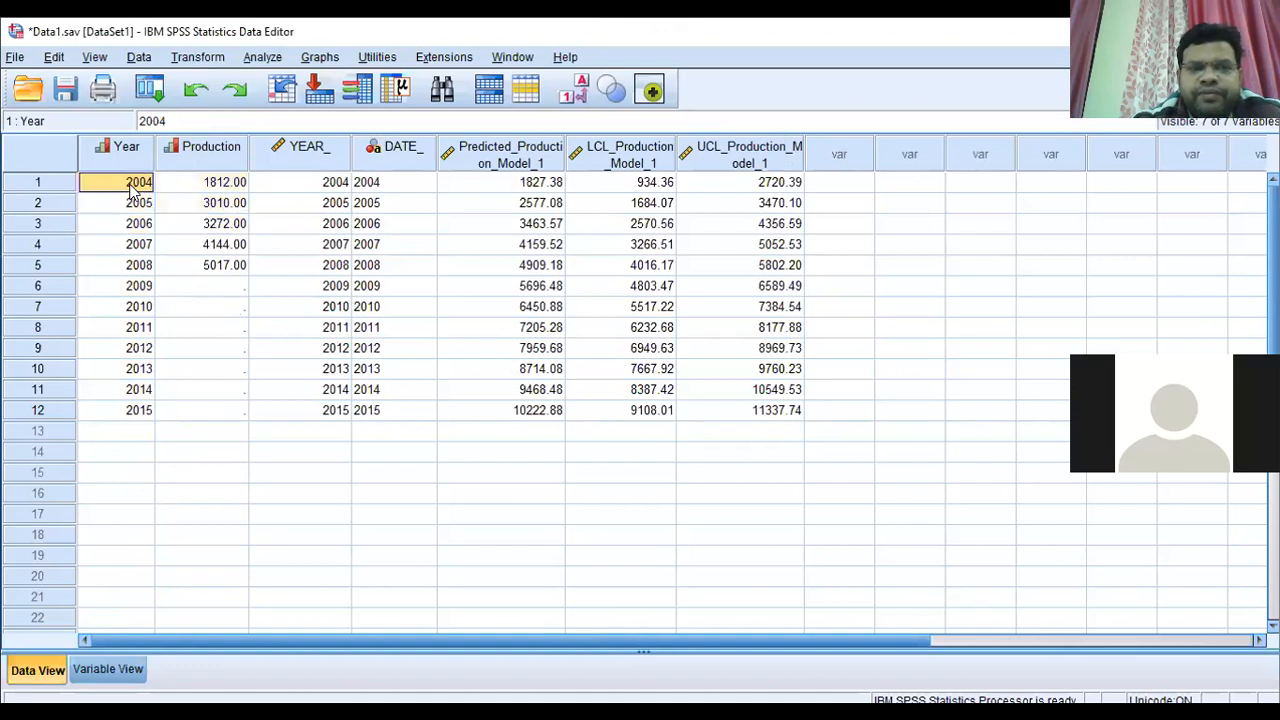
pyautogui.moveTo(135, 188); pyautogui.dragTo(133, 308)
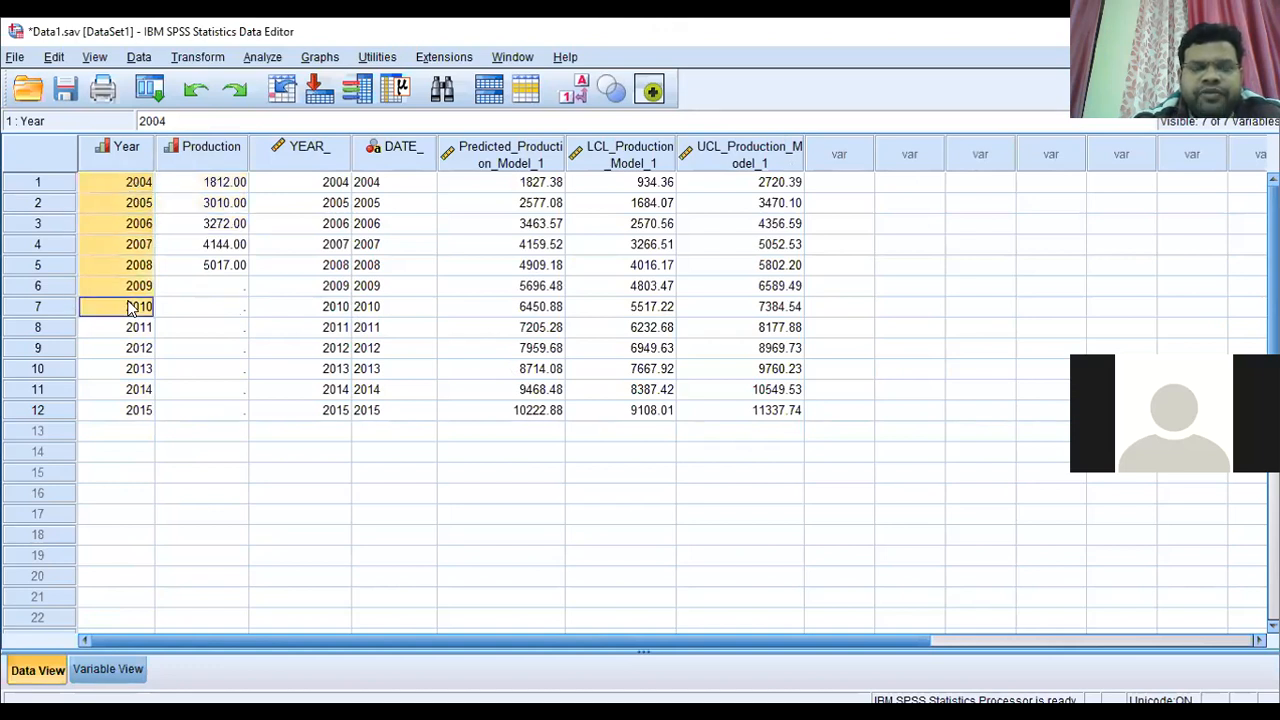
pyautogui.click(112, 188)
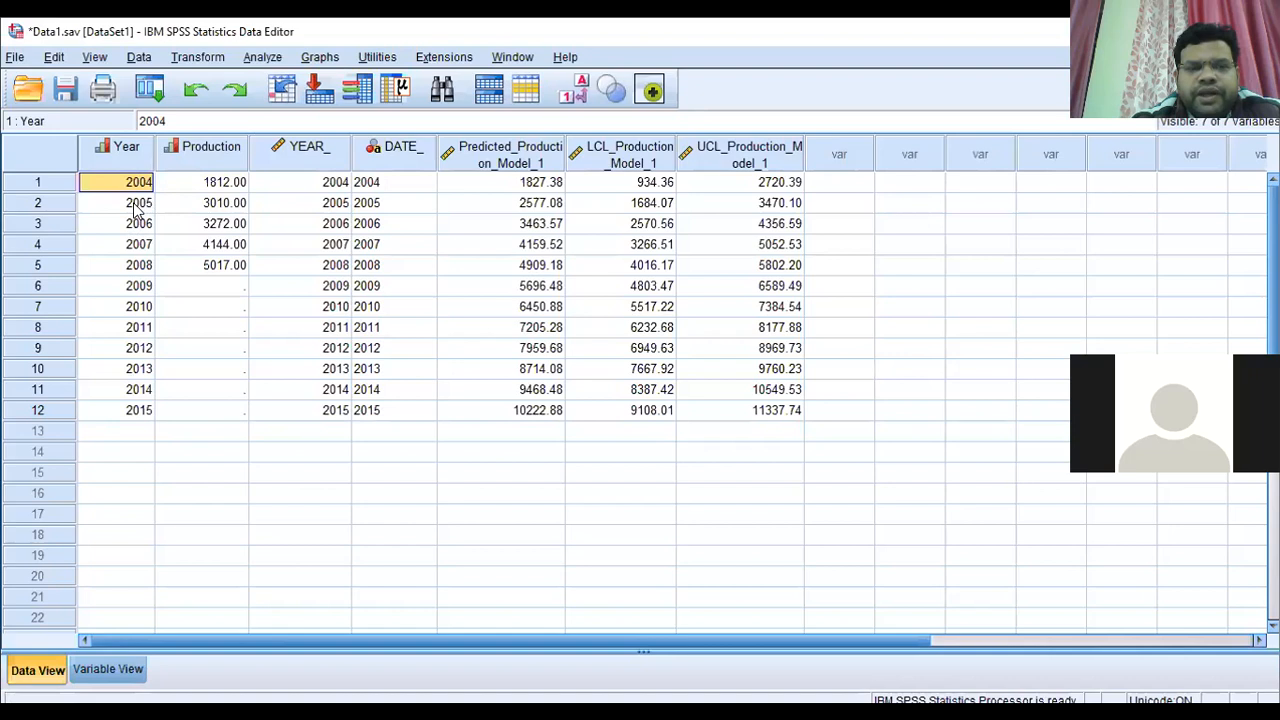
pyautogui.moveTo(137, 207); pyautogui.dragTo(112, 368)
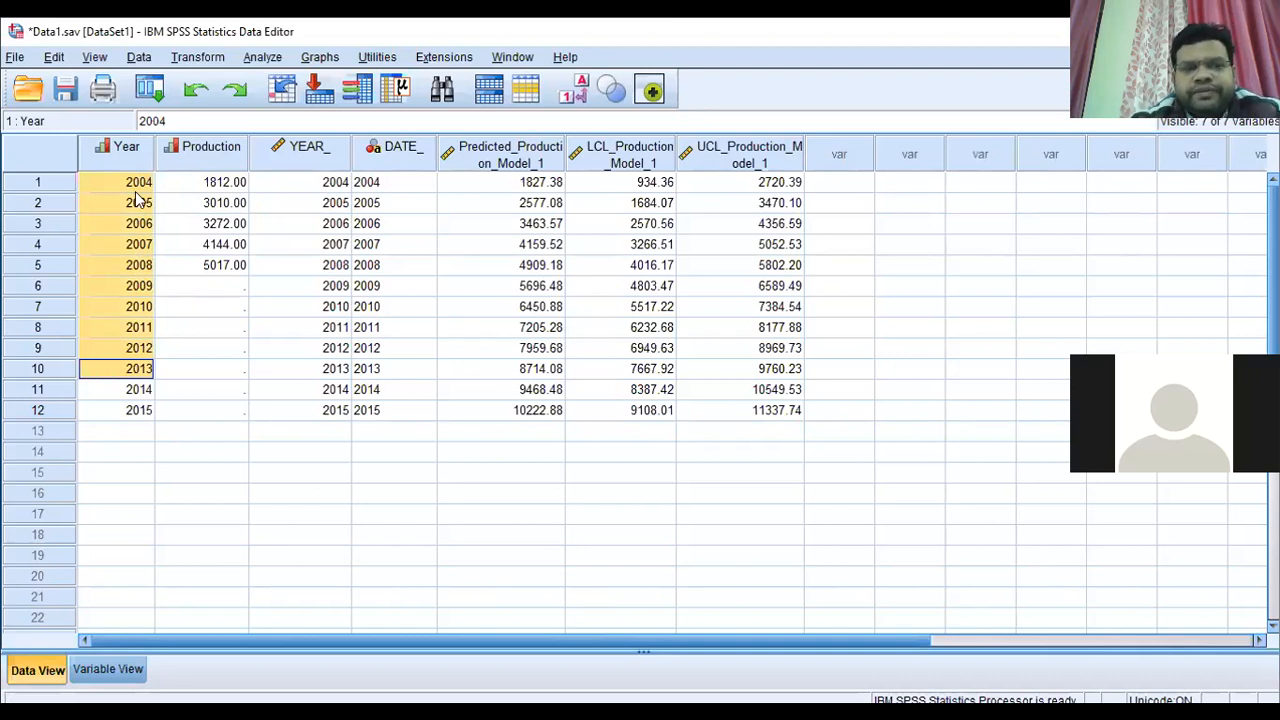
# Review the forecast period options of the traditional time-series model, and close the modeler without running it
pyautogui.click(270, 58)
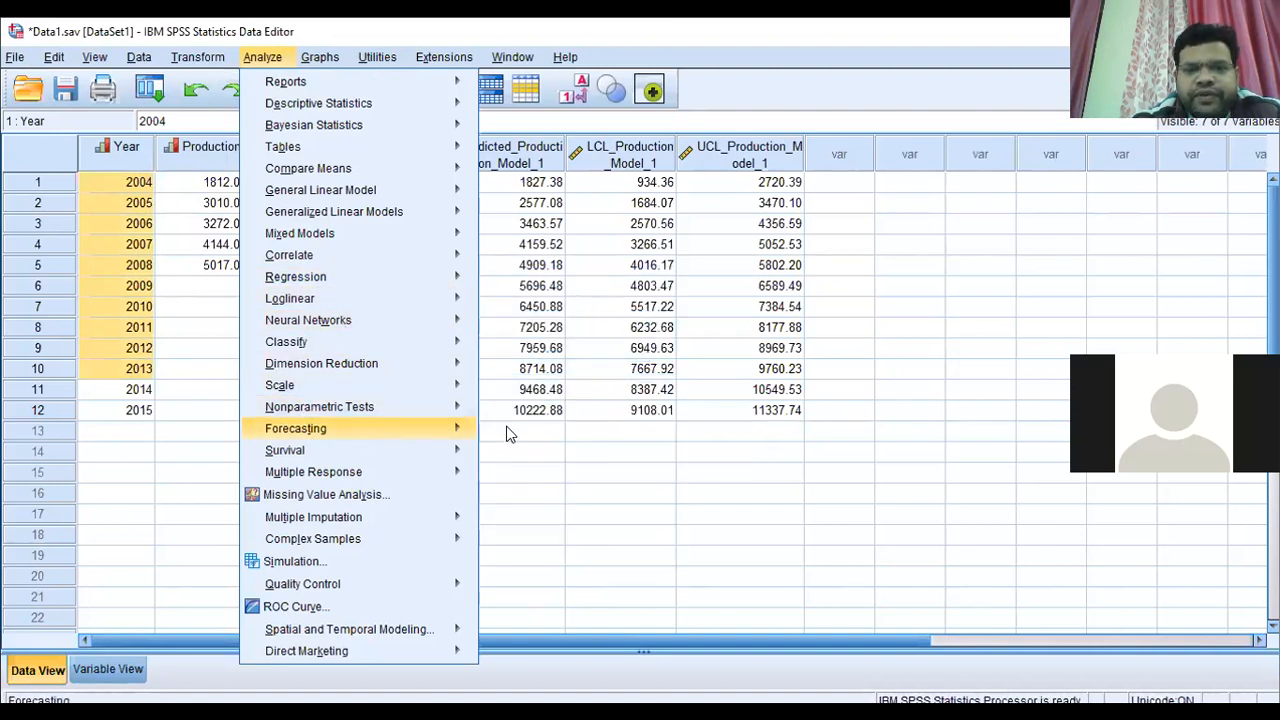
pyautogui.moveTo(440, 429)
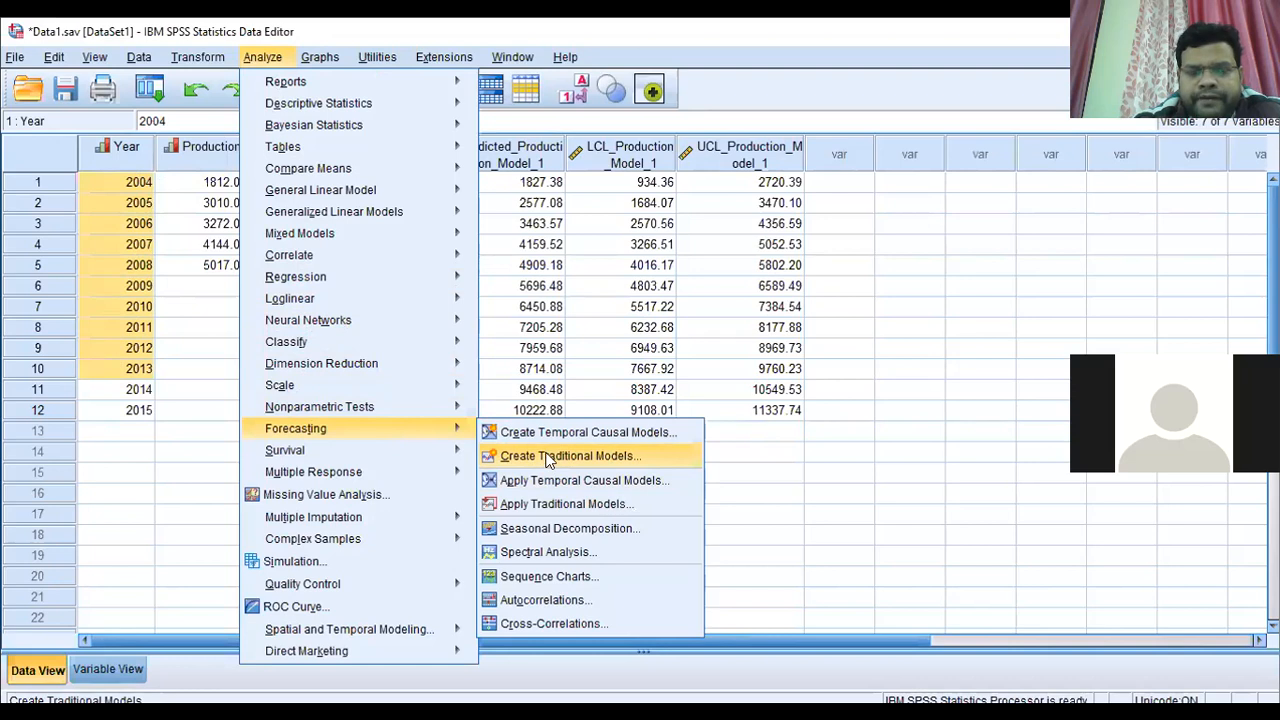
pyautogui.click(548, 459)
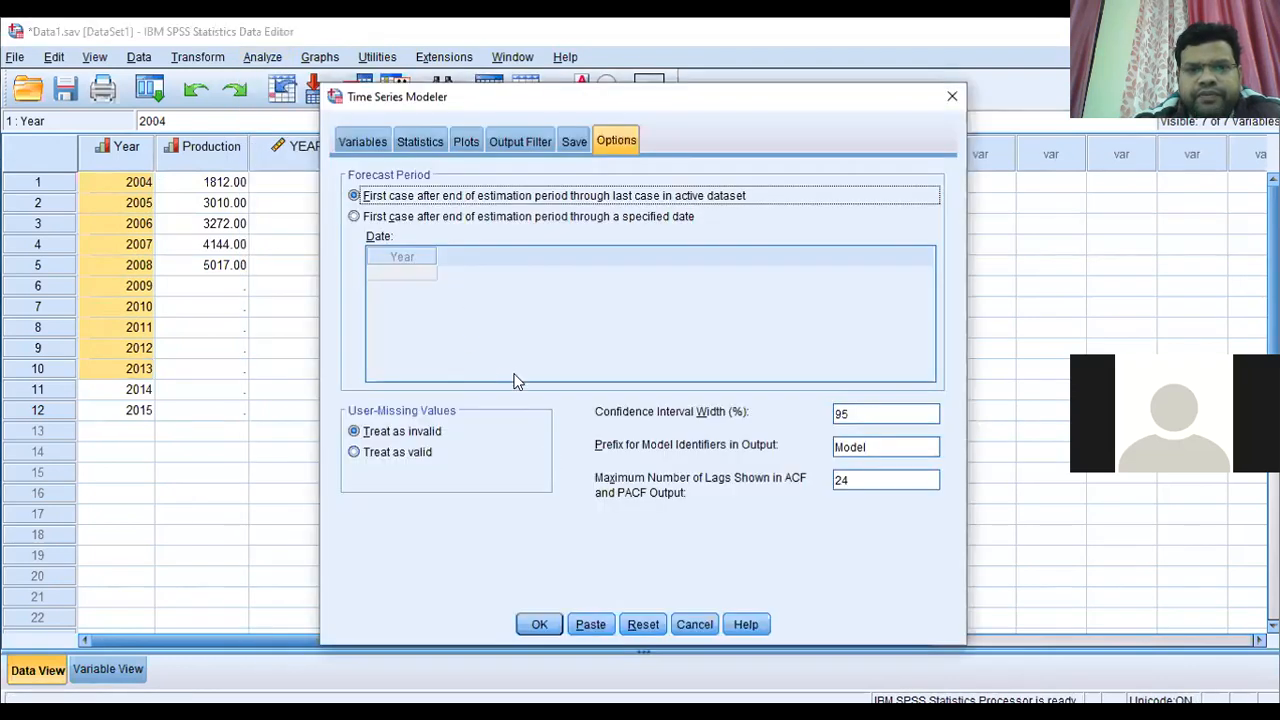
pyautogui.click(951, 98)
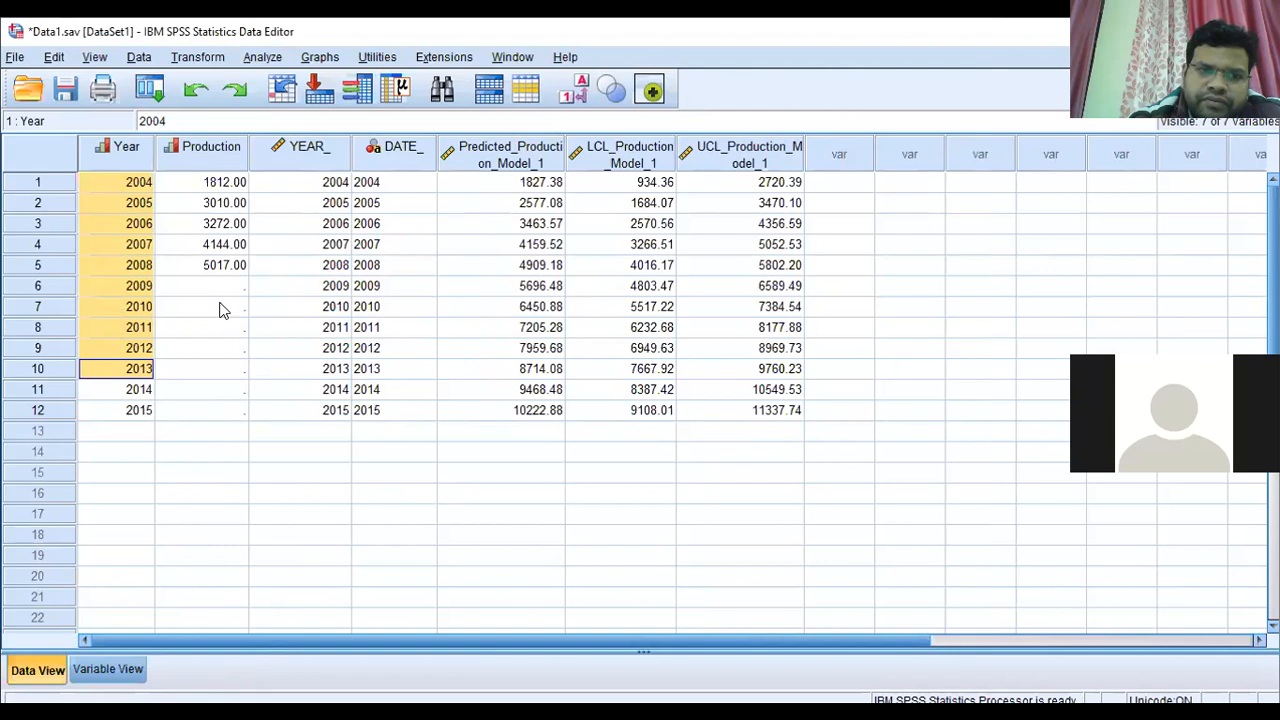
# Highlight the 2009 to 2014 cases from Year through predicted production, and the 2009 and 2010 cases through YEAR_
pyautogui.click(118, 185)
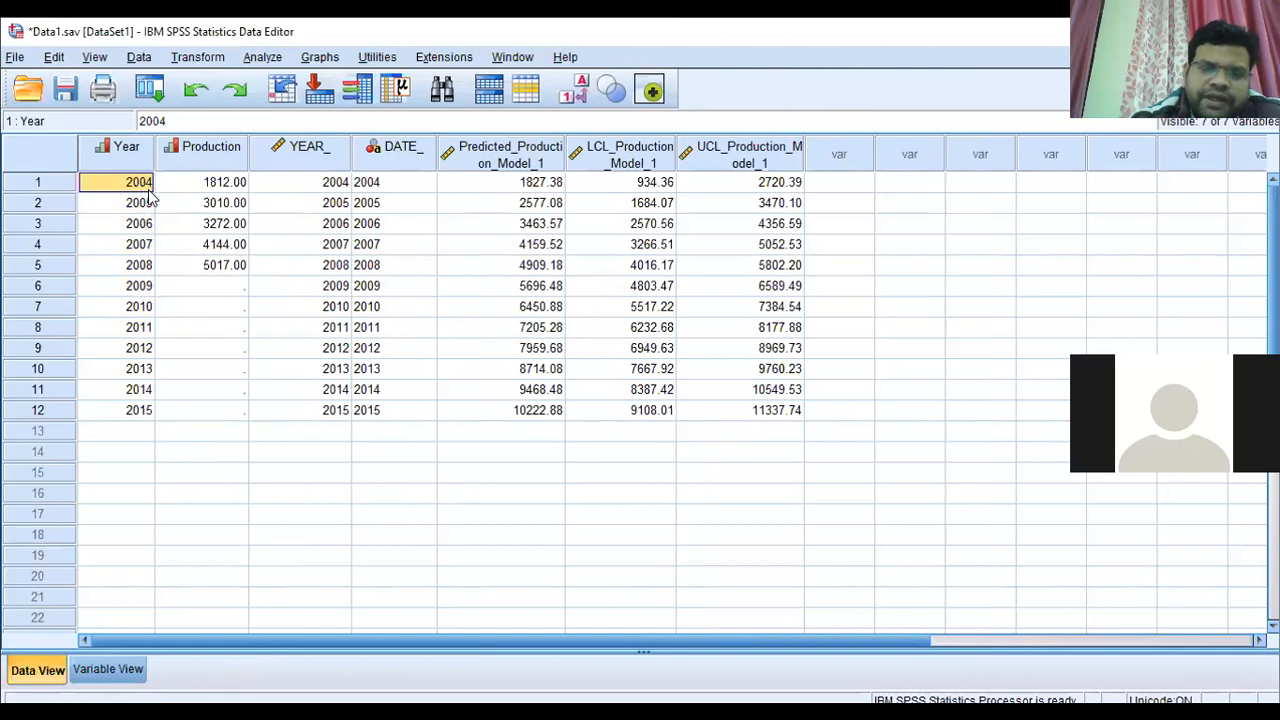
pyautogui.moveTo(137, 297); pyautogui.dragTo(515, 386)
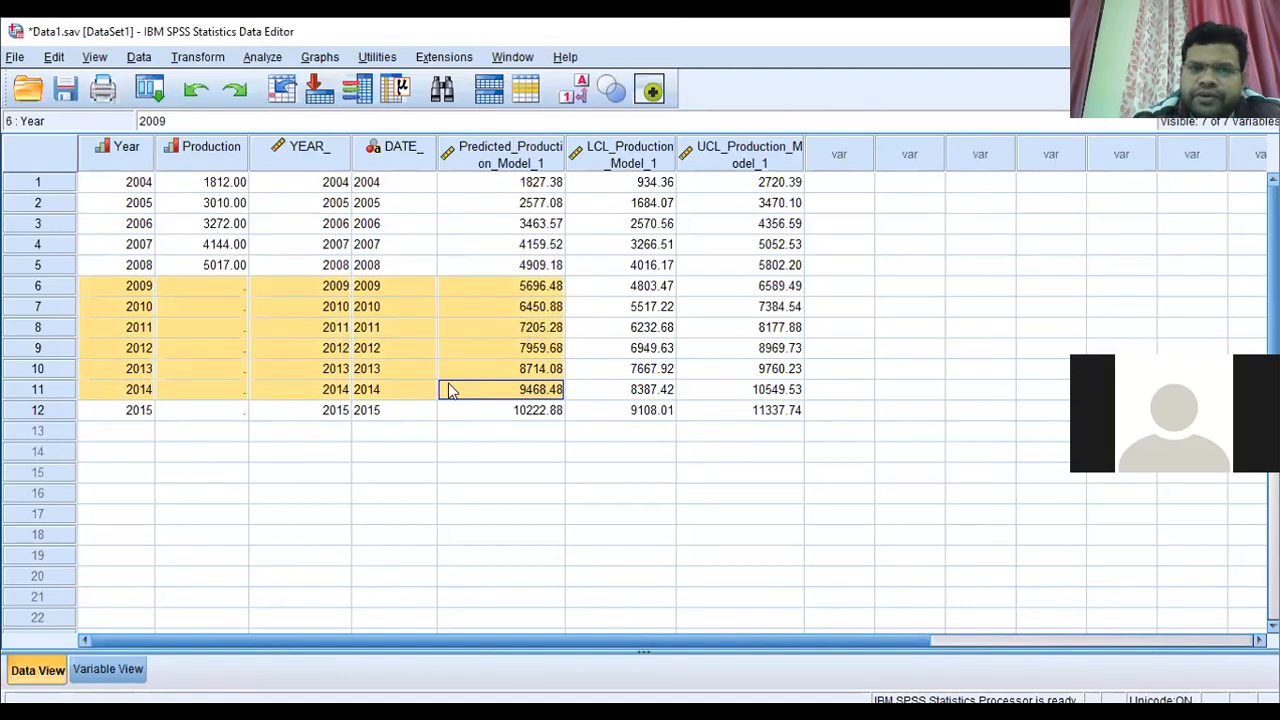
pyautogui.click(445, 478)
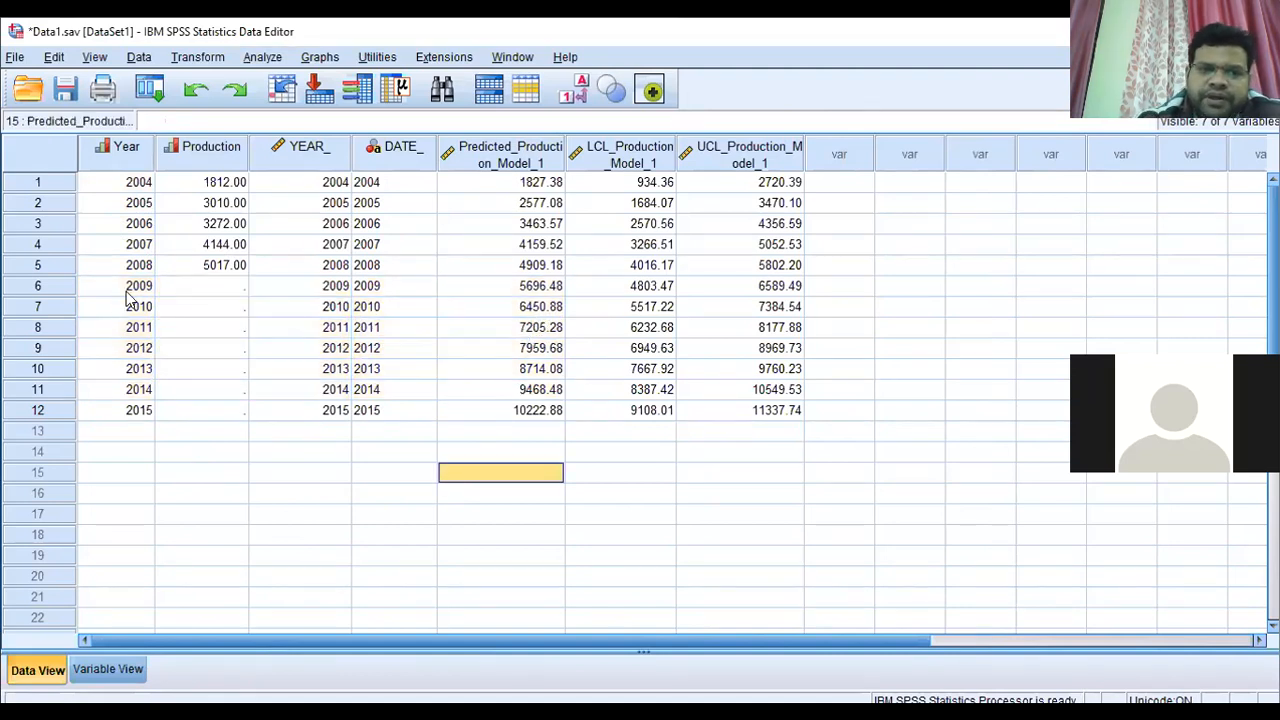
pyautogui.moveTo(137, 289); pyautogui.dragTo(333, 307)
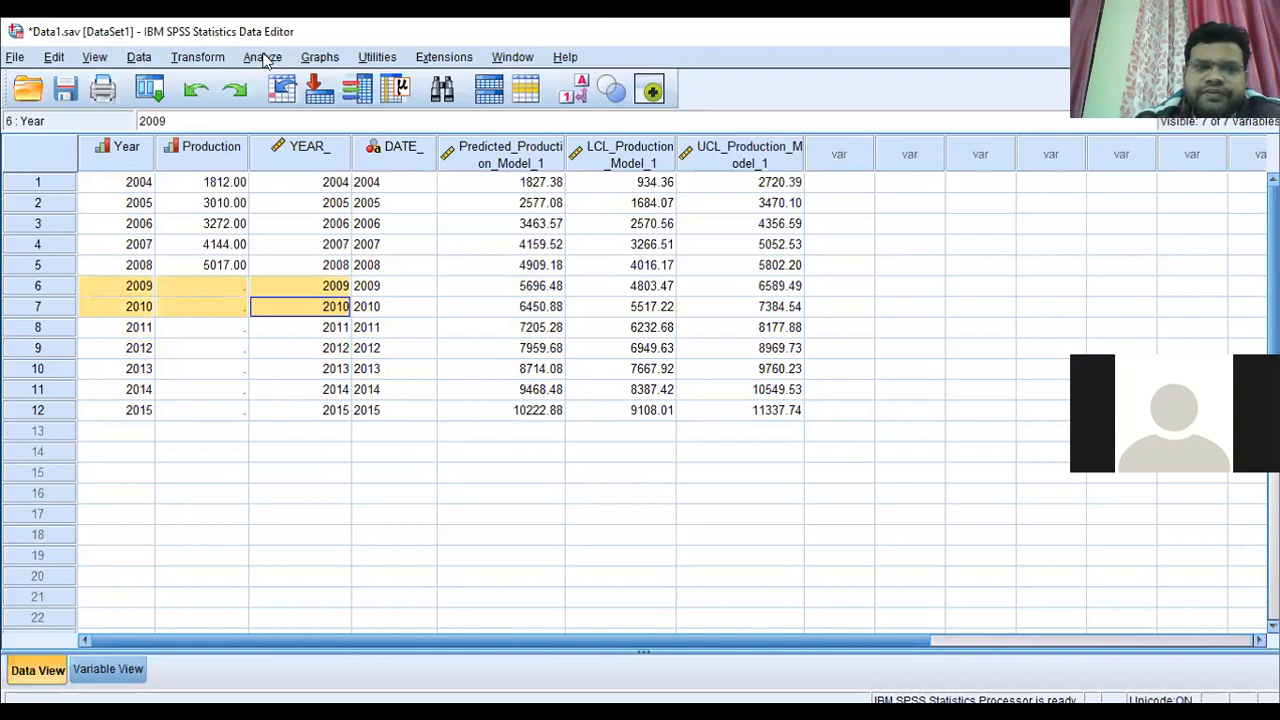
# Check the forecast period and confidence interval options of the traditional time-series model again, and close the modeler without running it
pyautogui.click(263, 57)
pyautogui.moveTo(325, 374)
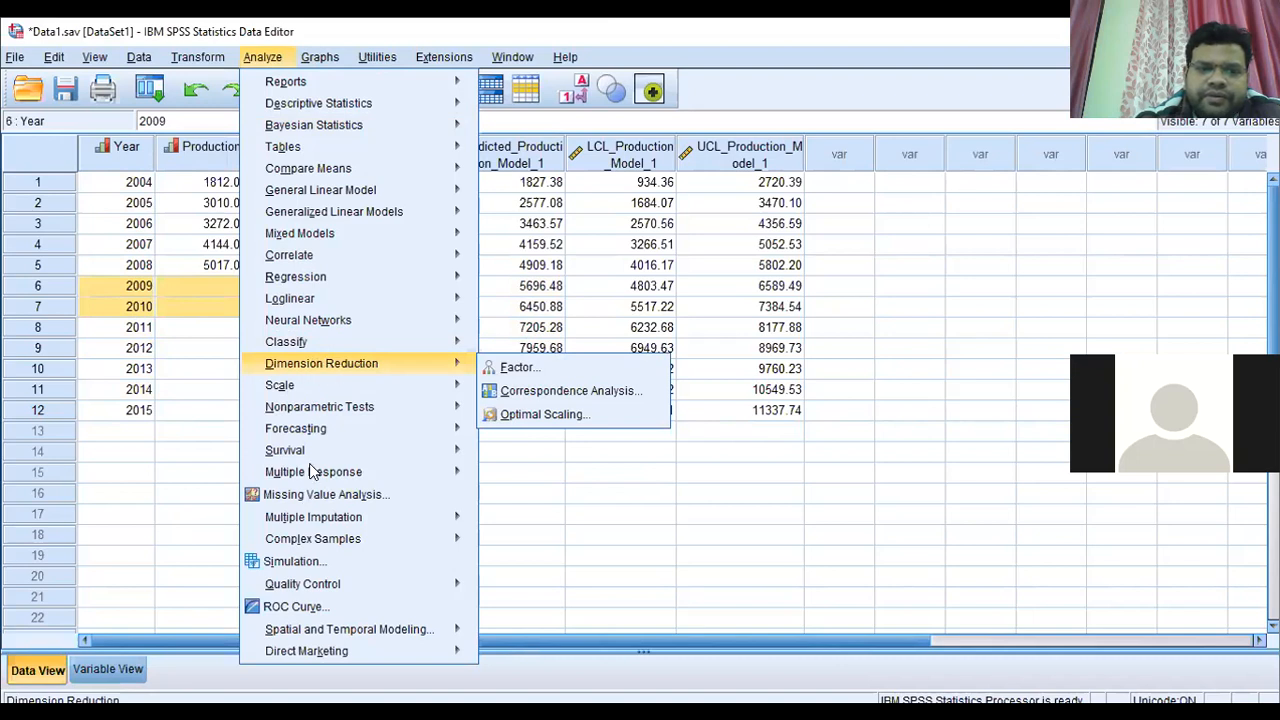
pyautogui.moveTo(330, 428)
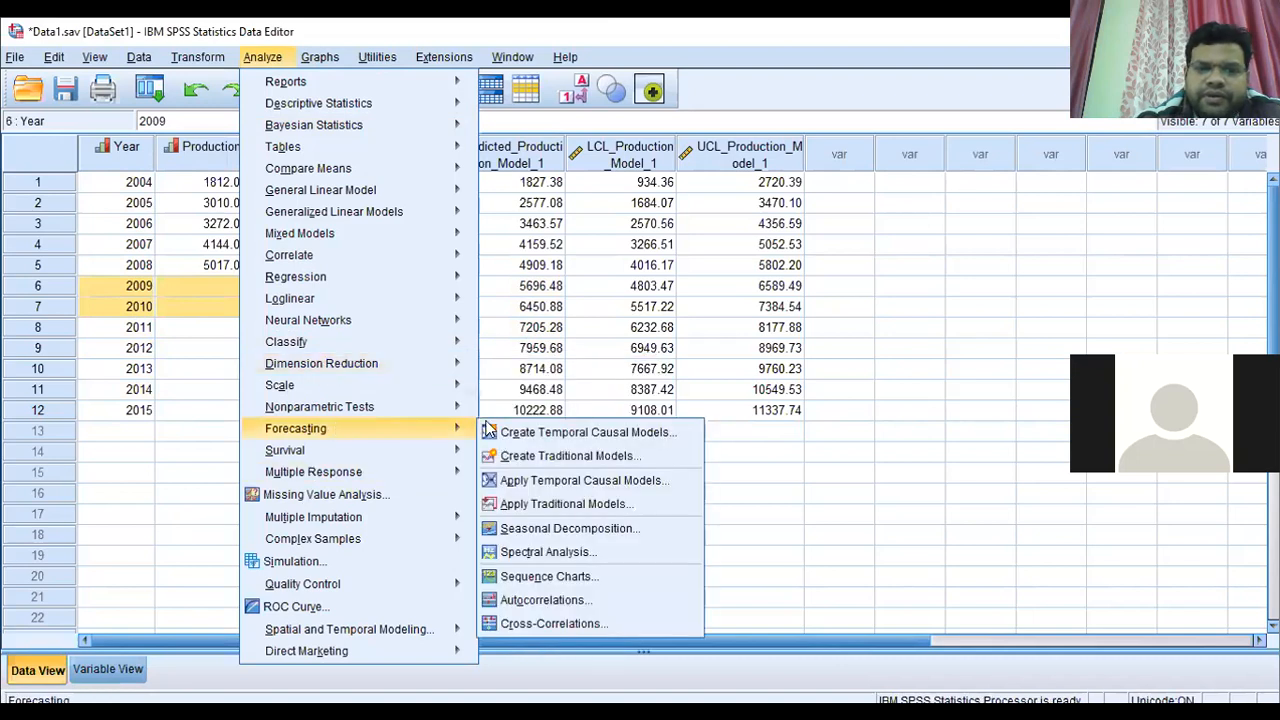
pyautogui.click(562, 459)
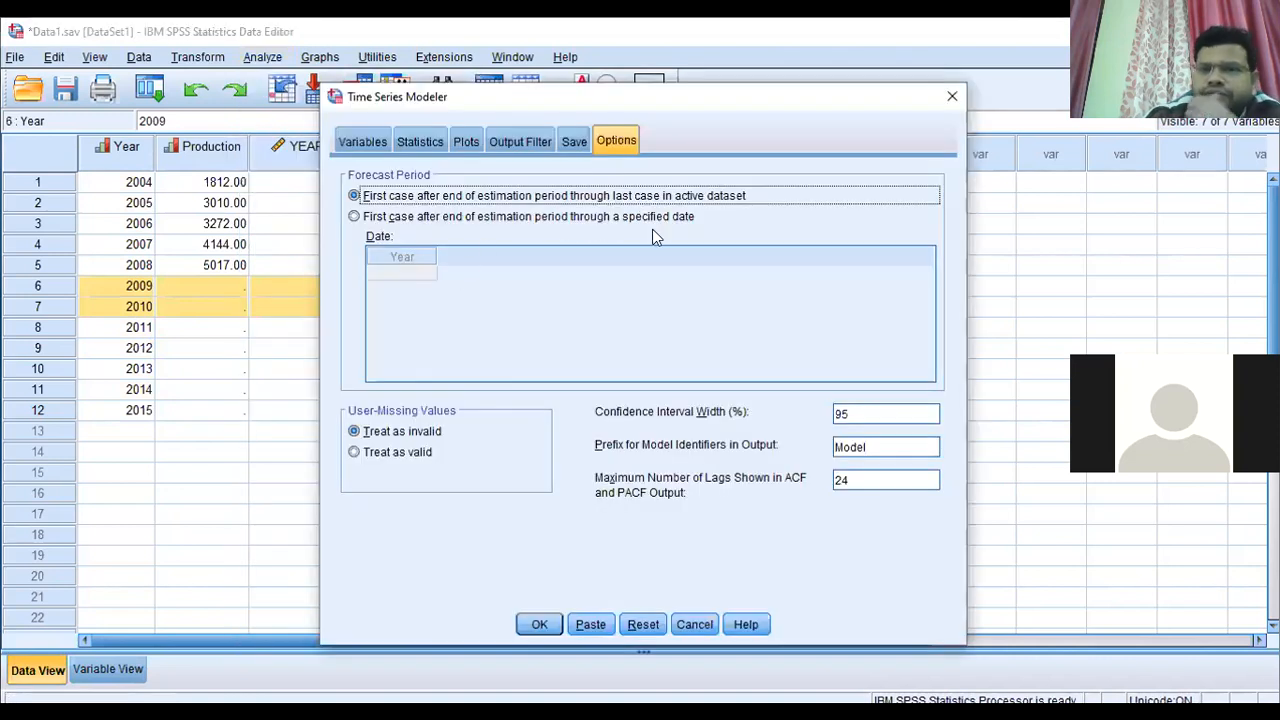
pyautogui.click(952, 96)
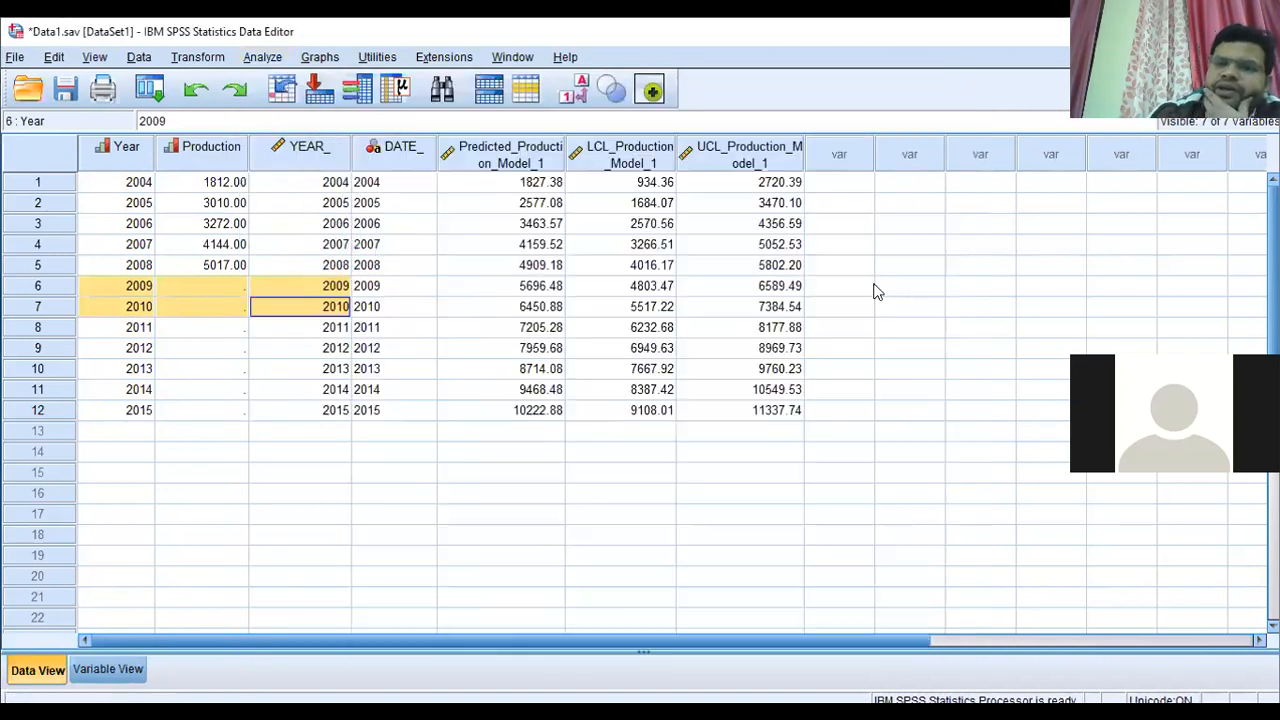
# Highlight the years 2004 and 2005 in the Year column, and select only the 2004 cell
pyautogui.click(1217, 163)
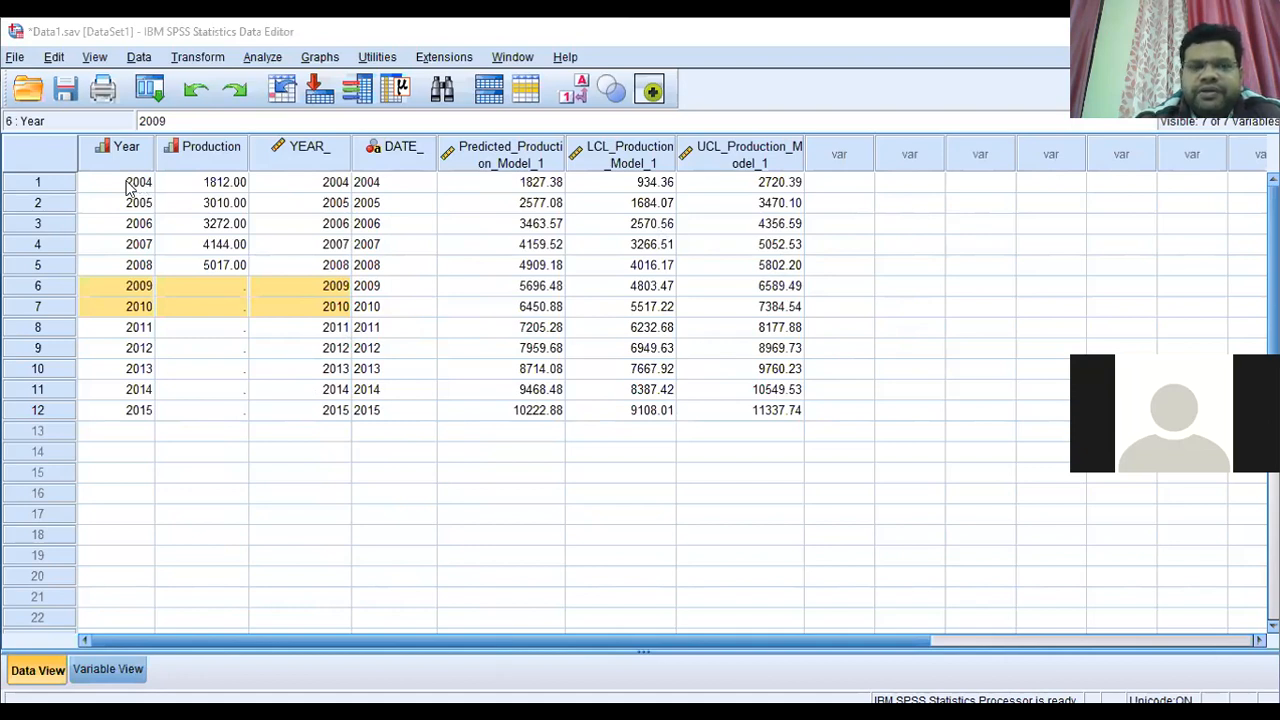
pyautogui.moveTo(128, 188); pyautogui.dragTo(118, 203)
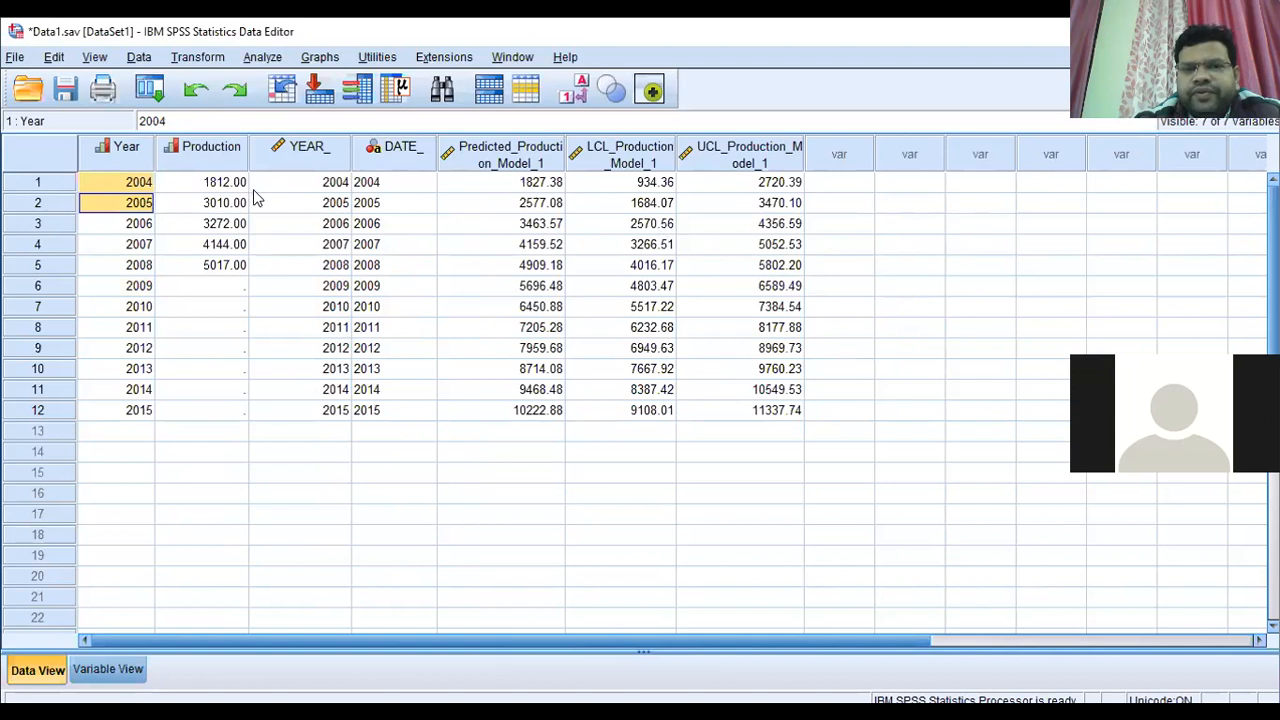
pyautogui.click(145, 186)
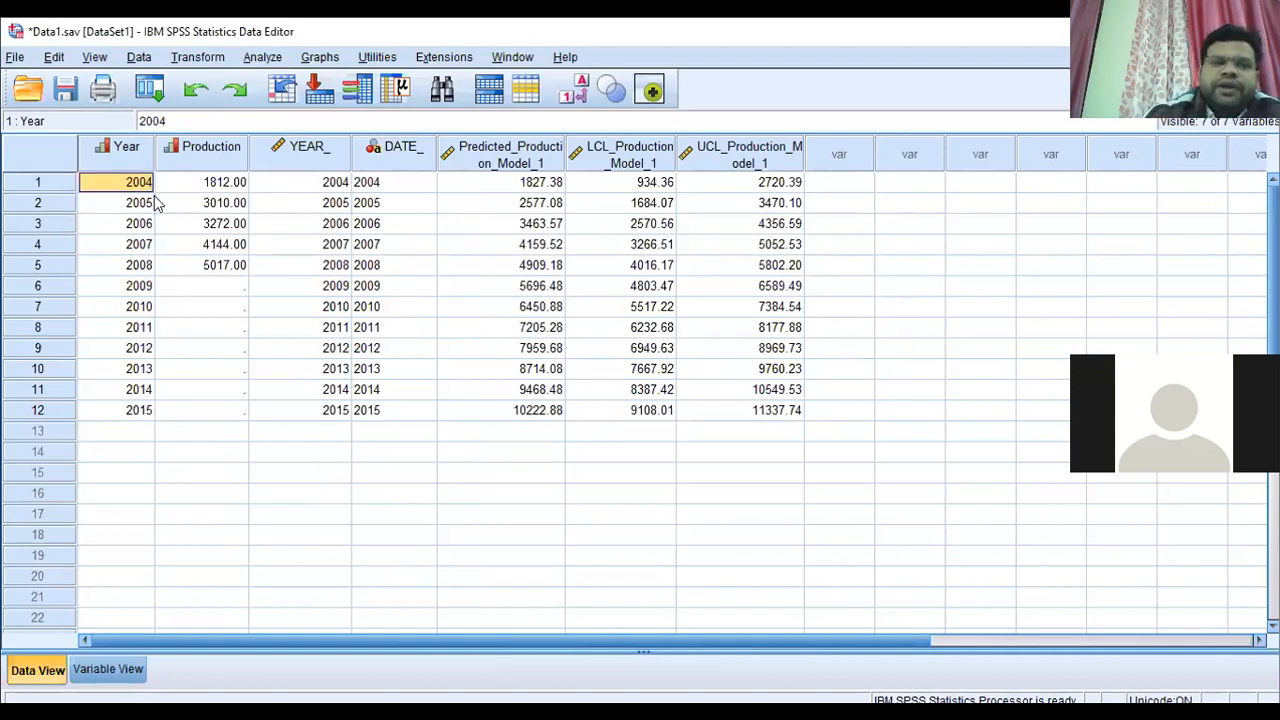